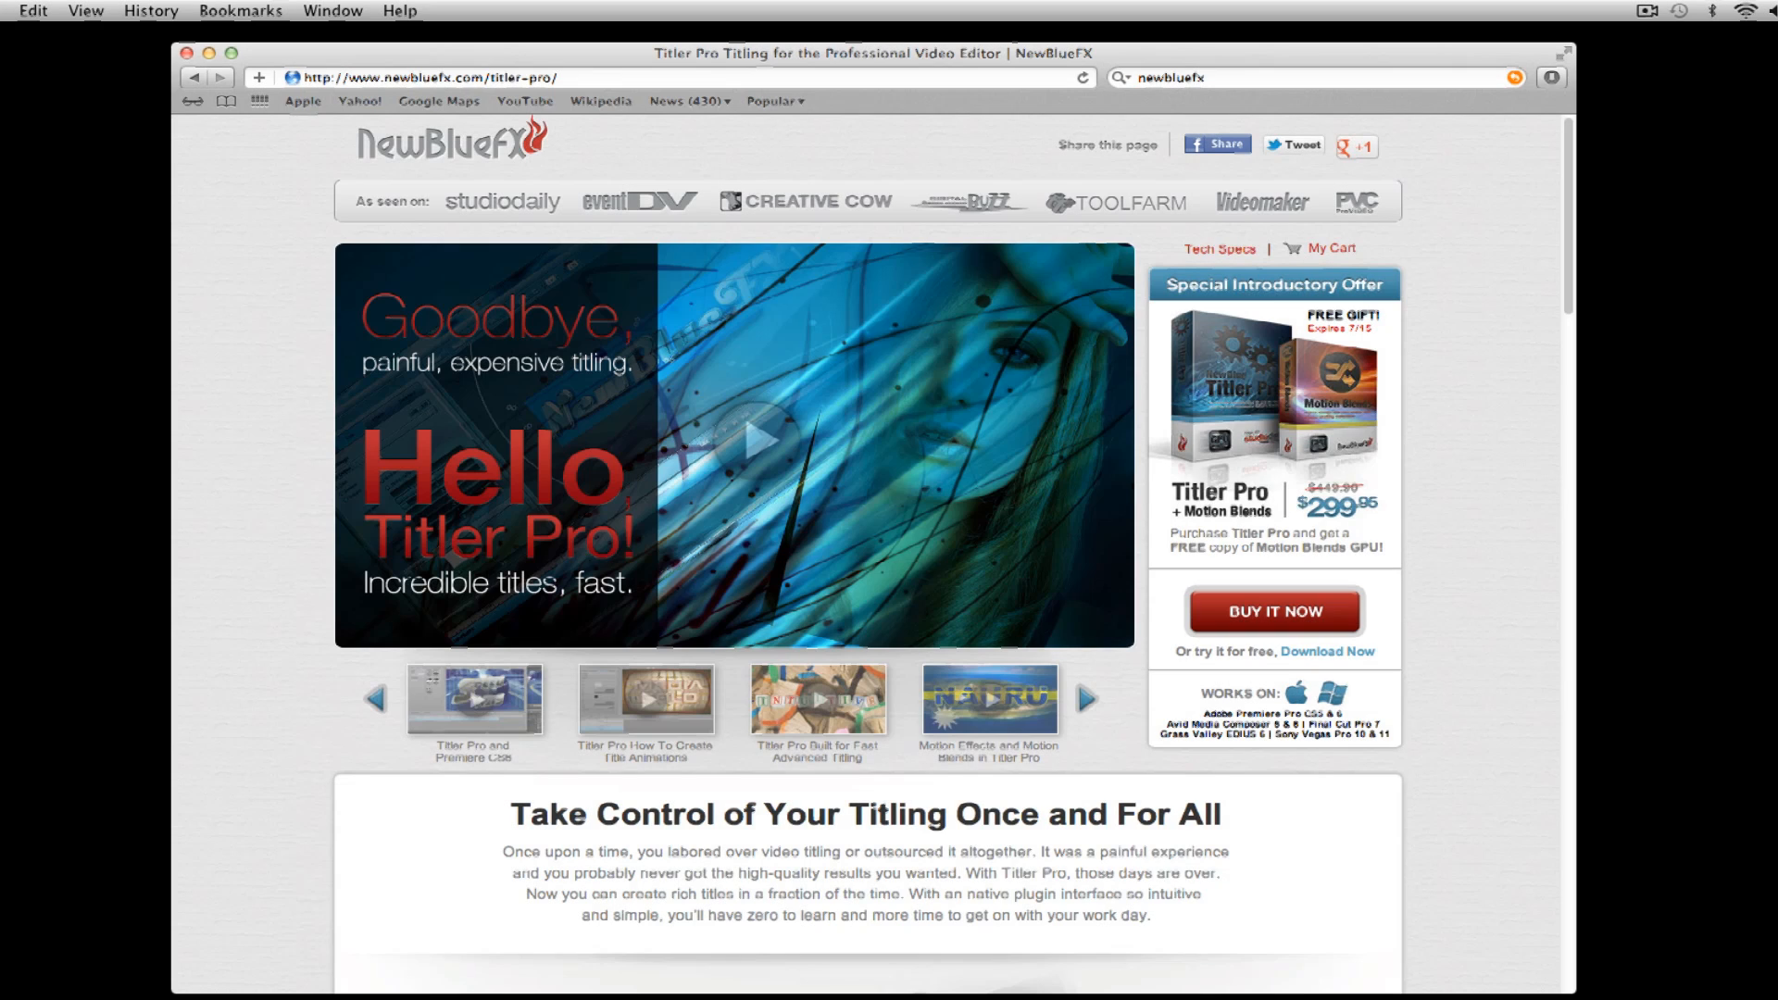
left_click(616, 73)
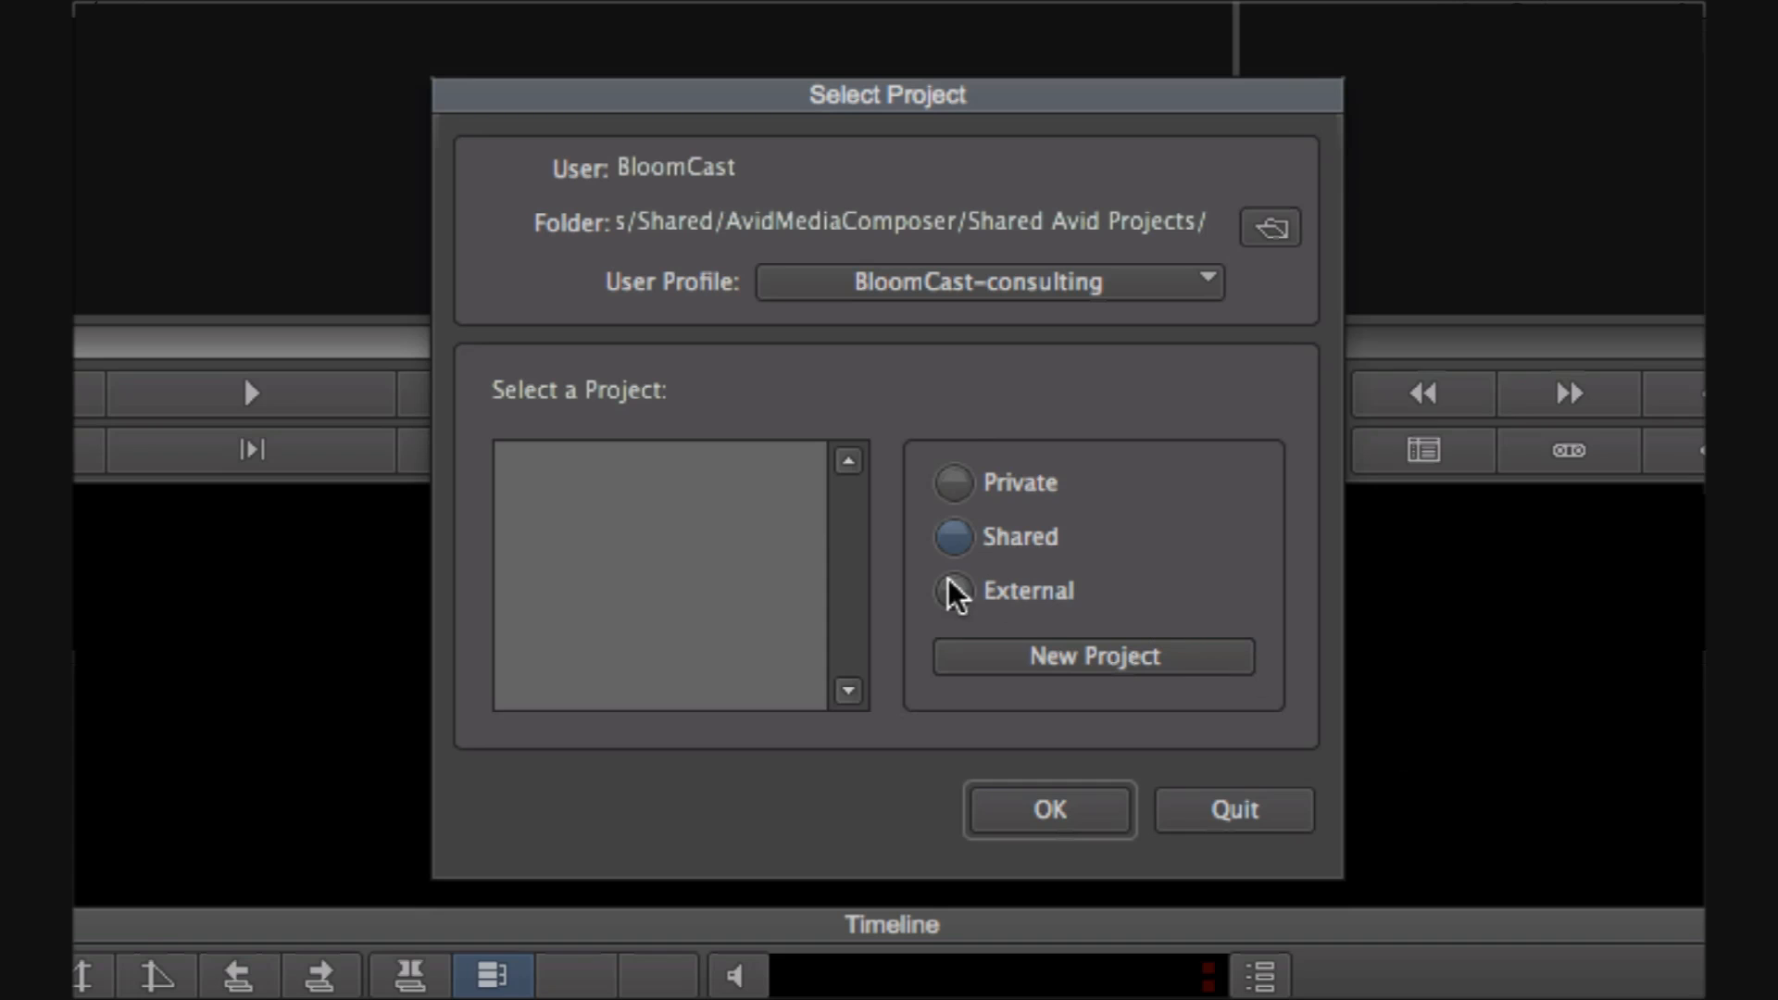
Switch to Avid Media Composer, show the External projects and open the project
left_click(953, 591)
left_click(1040, 820)
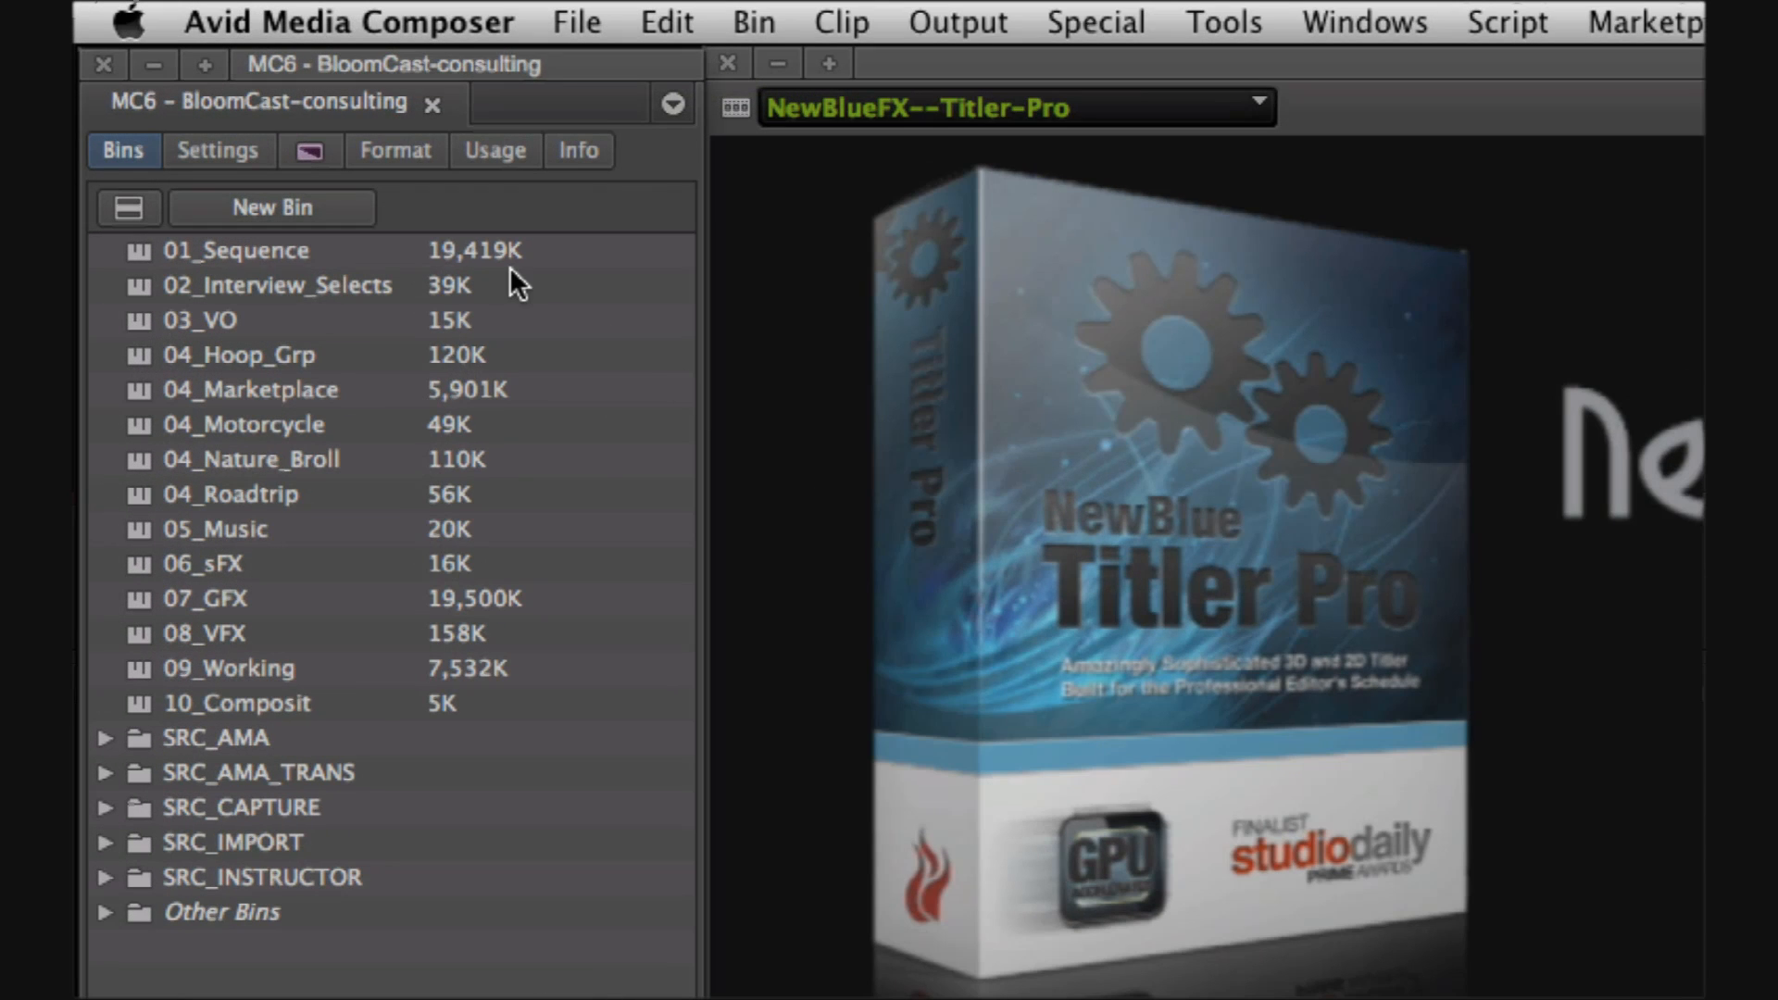
Show the effect palette and look at the Titler Pro effect in the NewBlue Titler Pro category
left_click(308, 153)
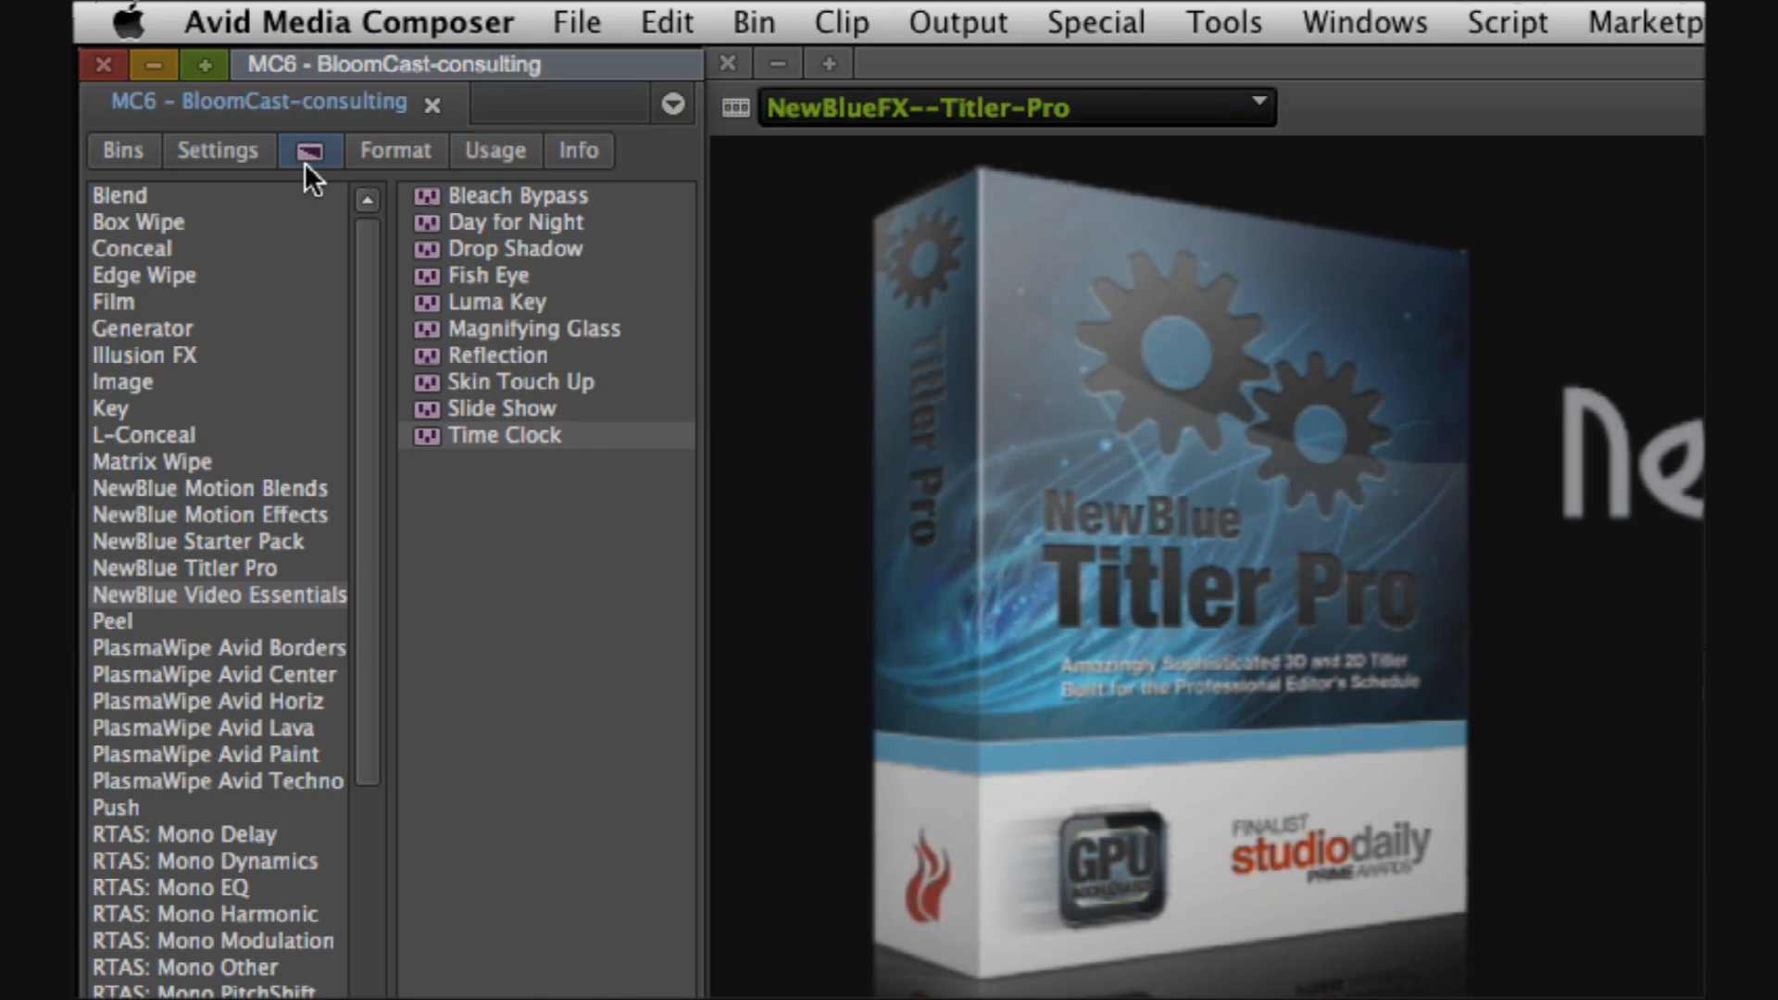
left_click(263, 566)
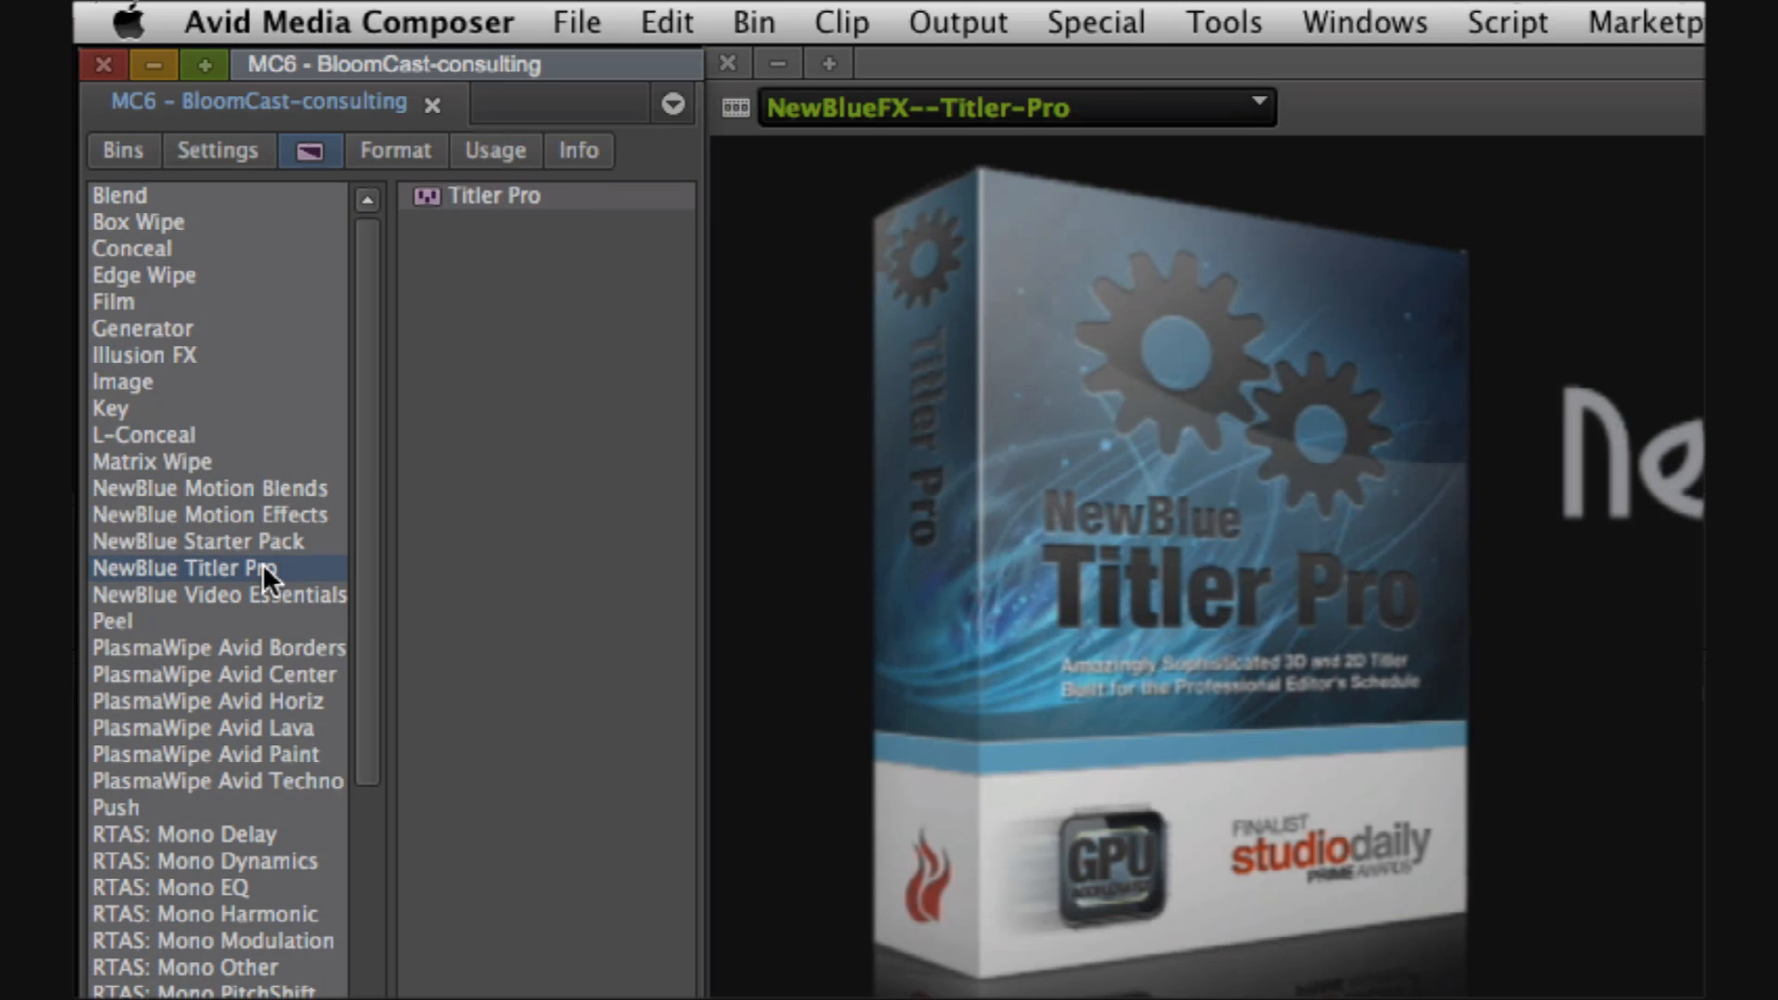
left_click(486, 197)
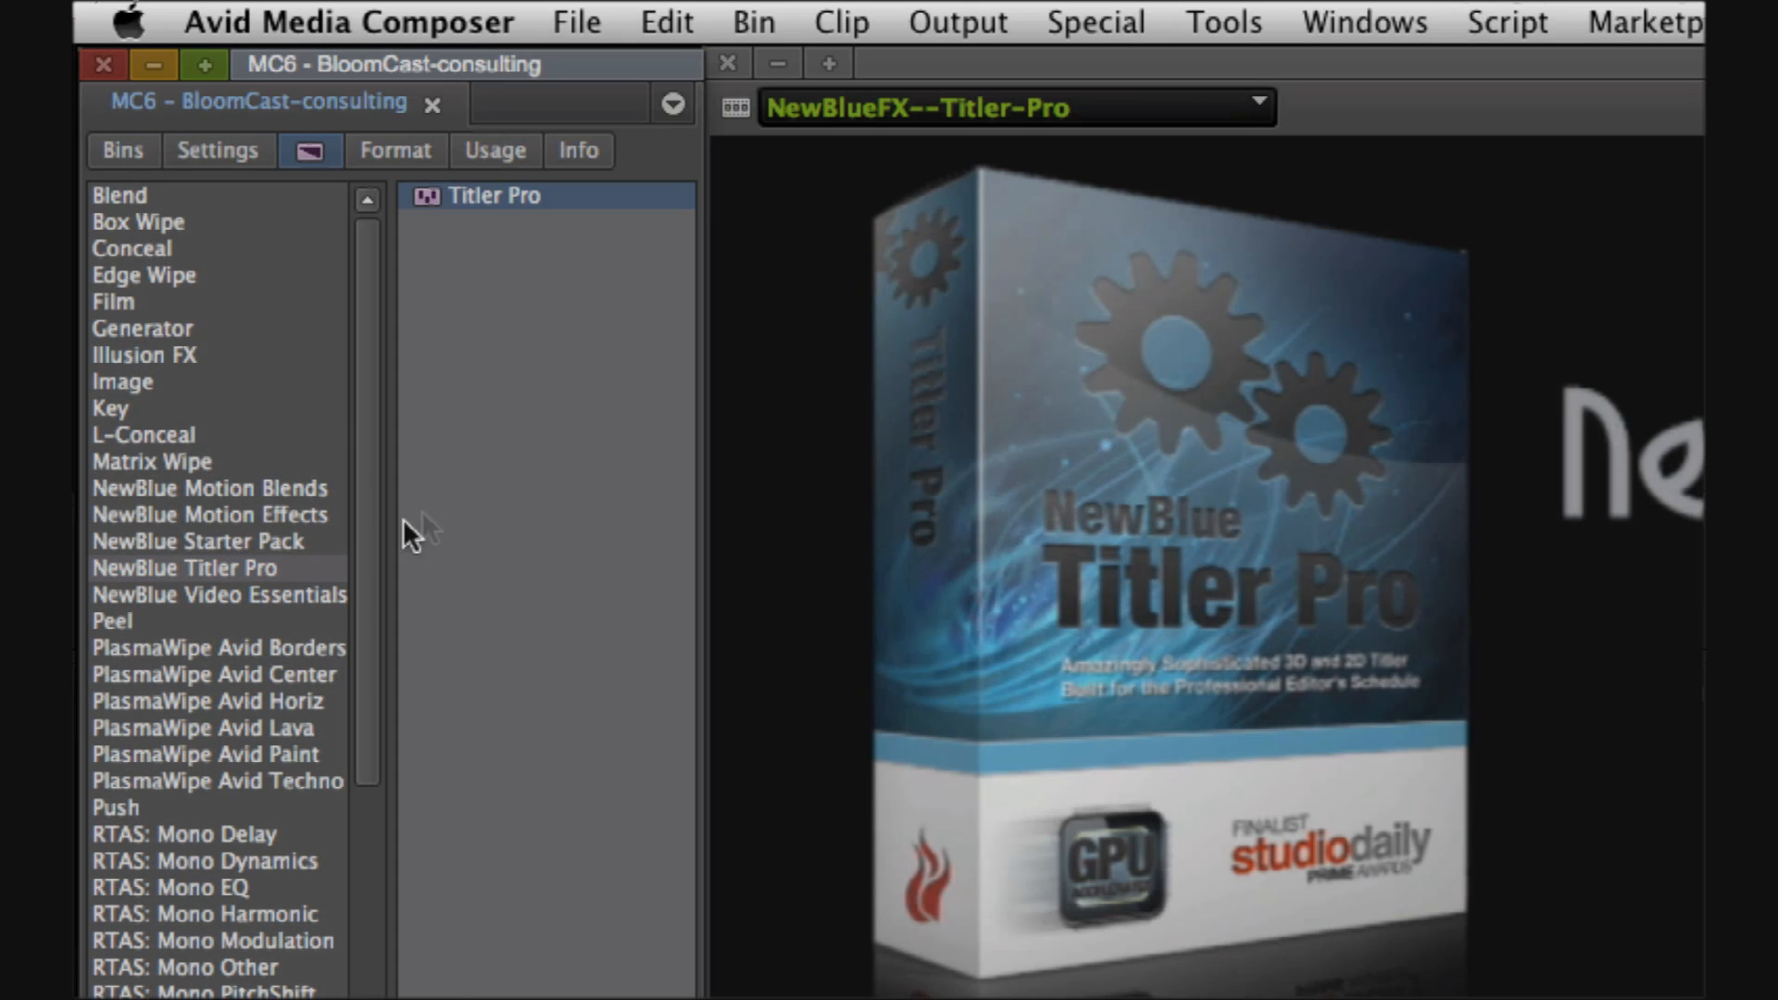
Look through the effects in the NewBlue Starter Pack category, including Dot Matrix, Lens Correction and Smear
left_click(275, 541)
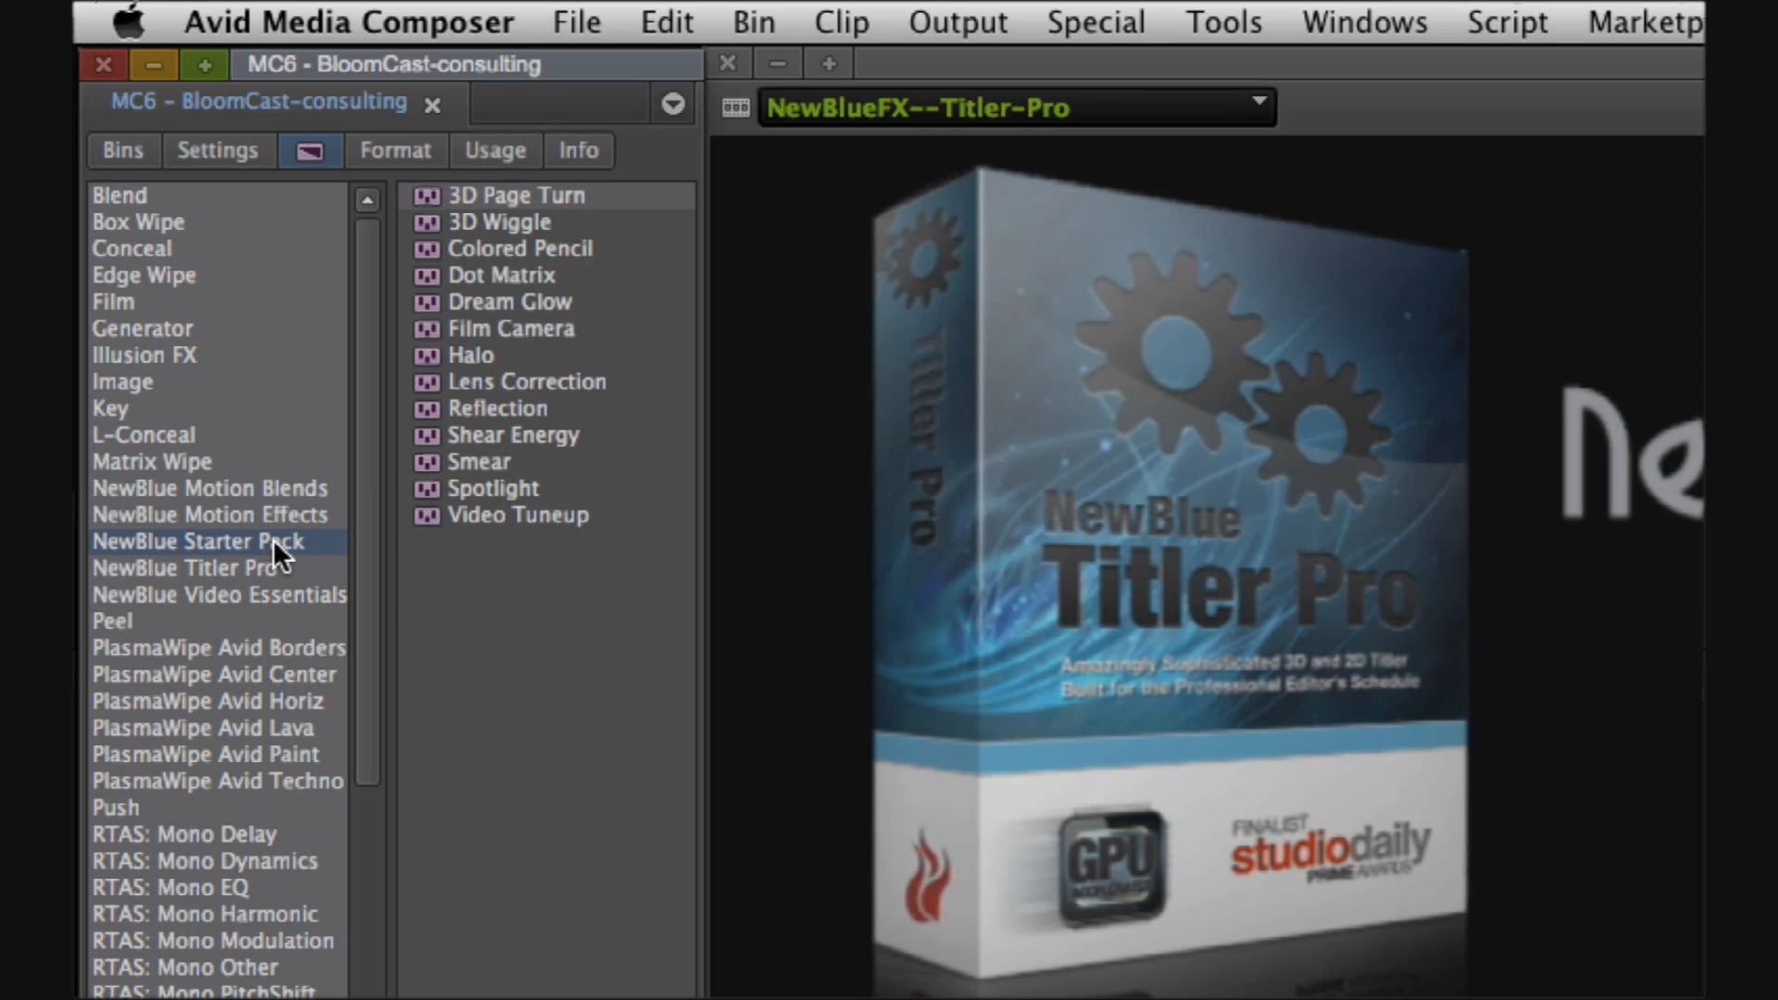
left_click(547, 201)
left_click(527, 276)
left_click(520, 380)
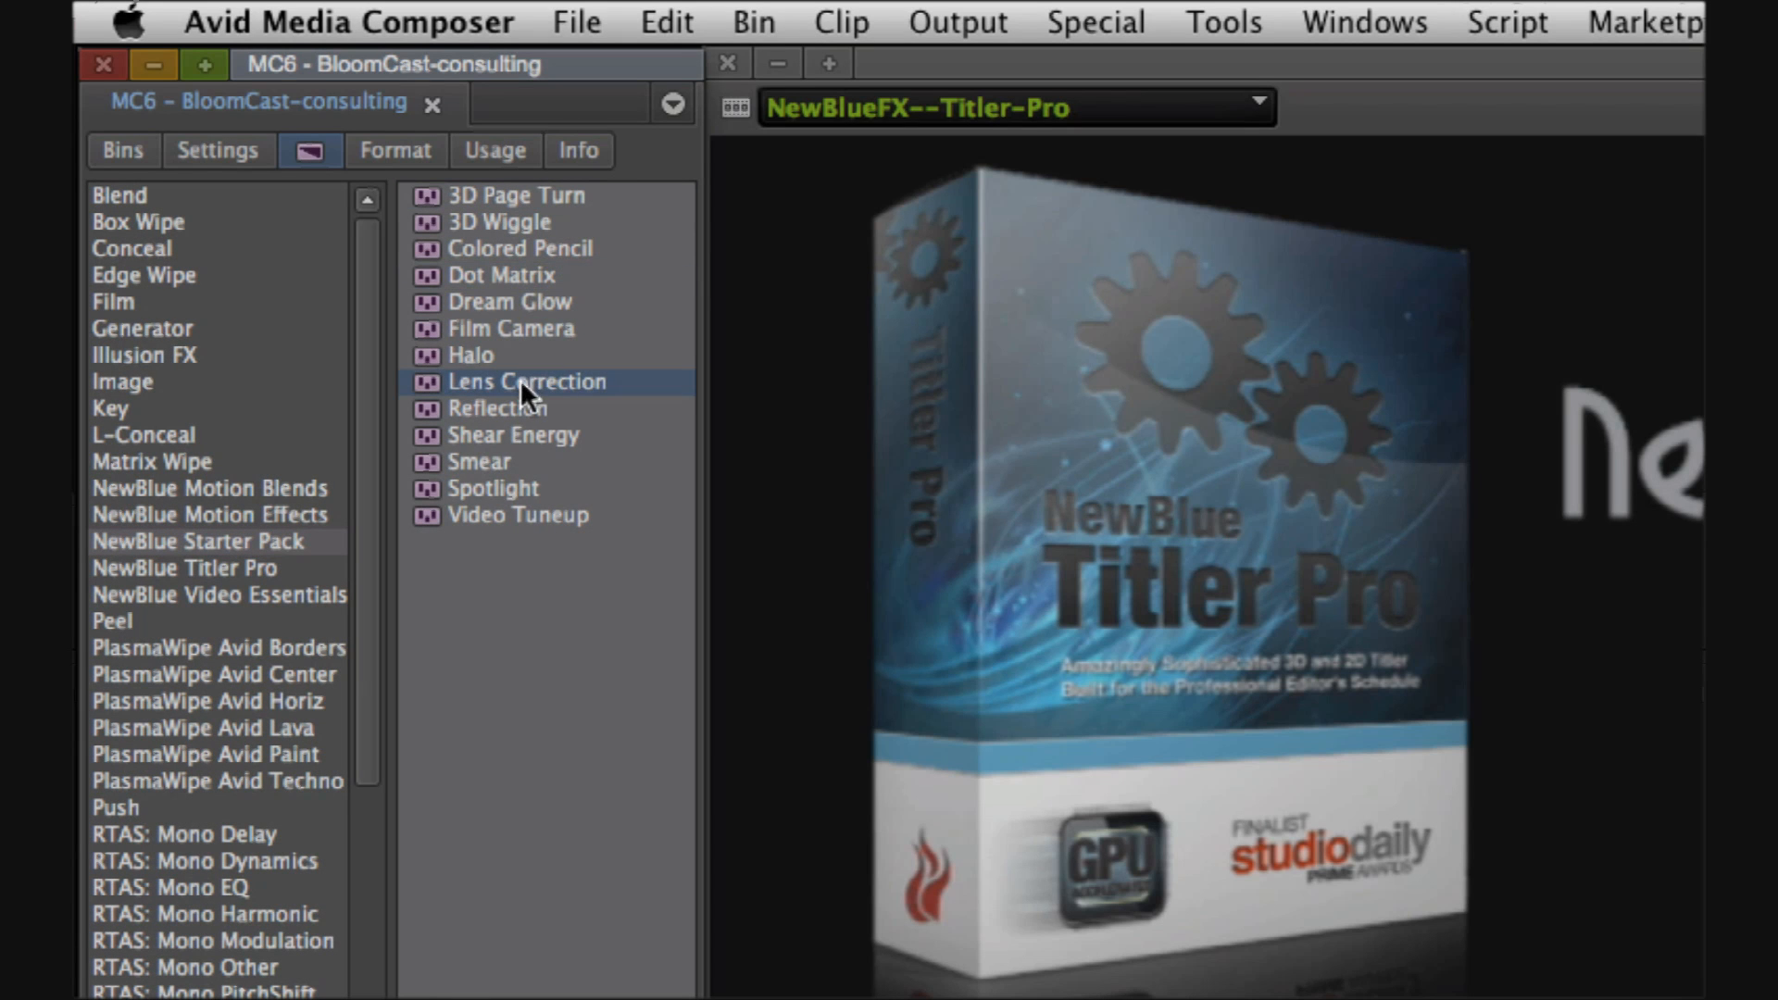
left_click(506, 463)
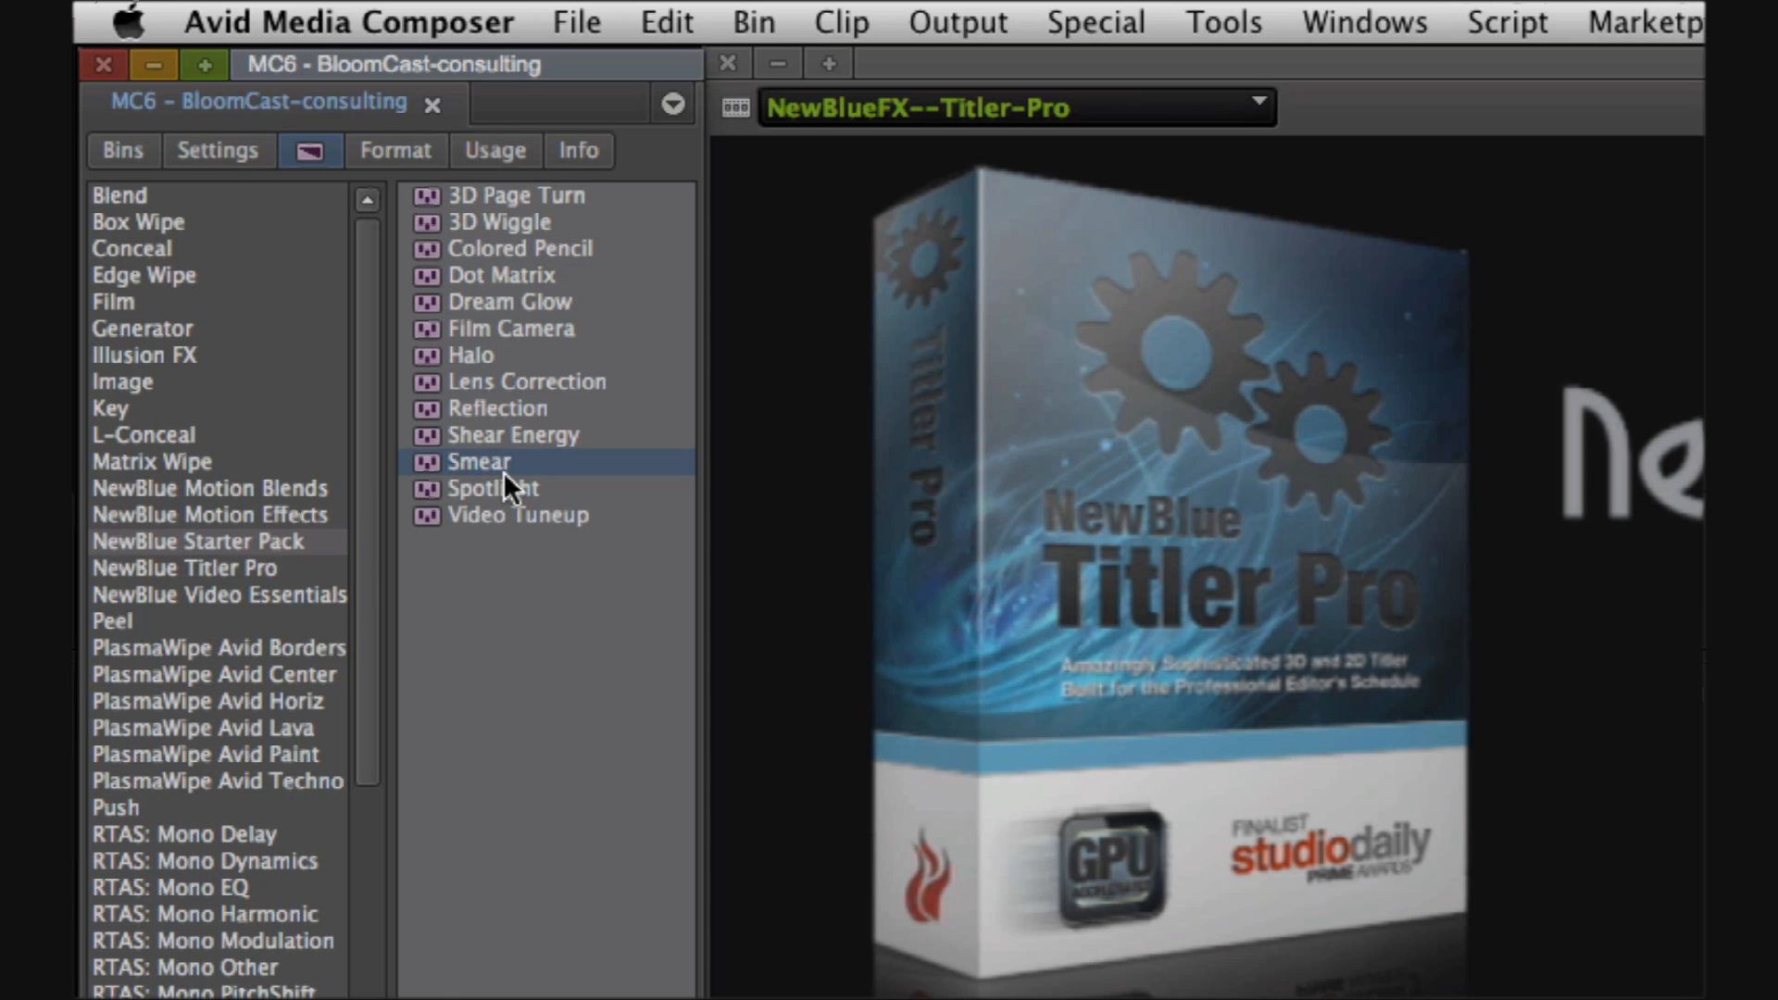
left_click(230, 567)
left_click(220, 544)
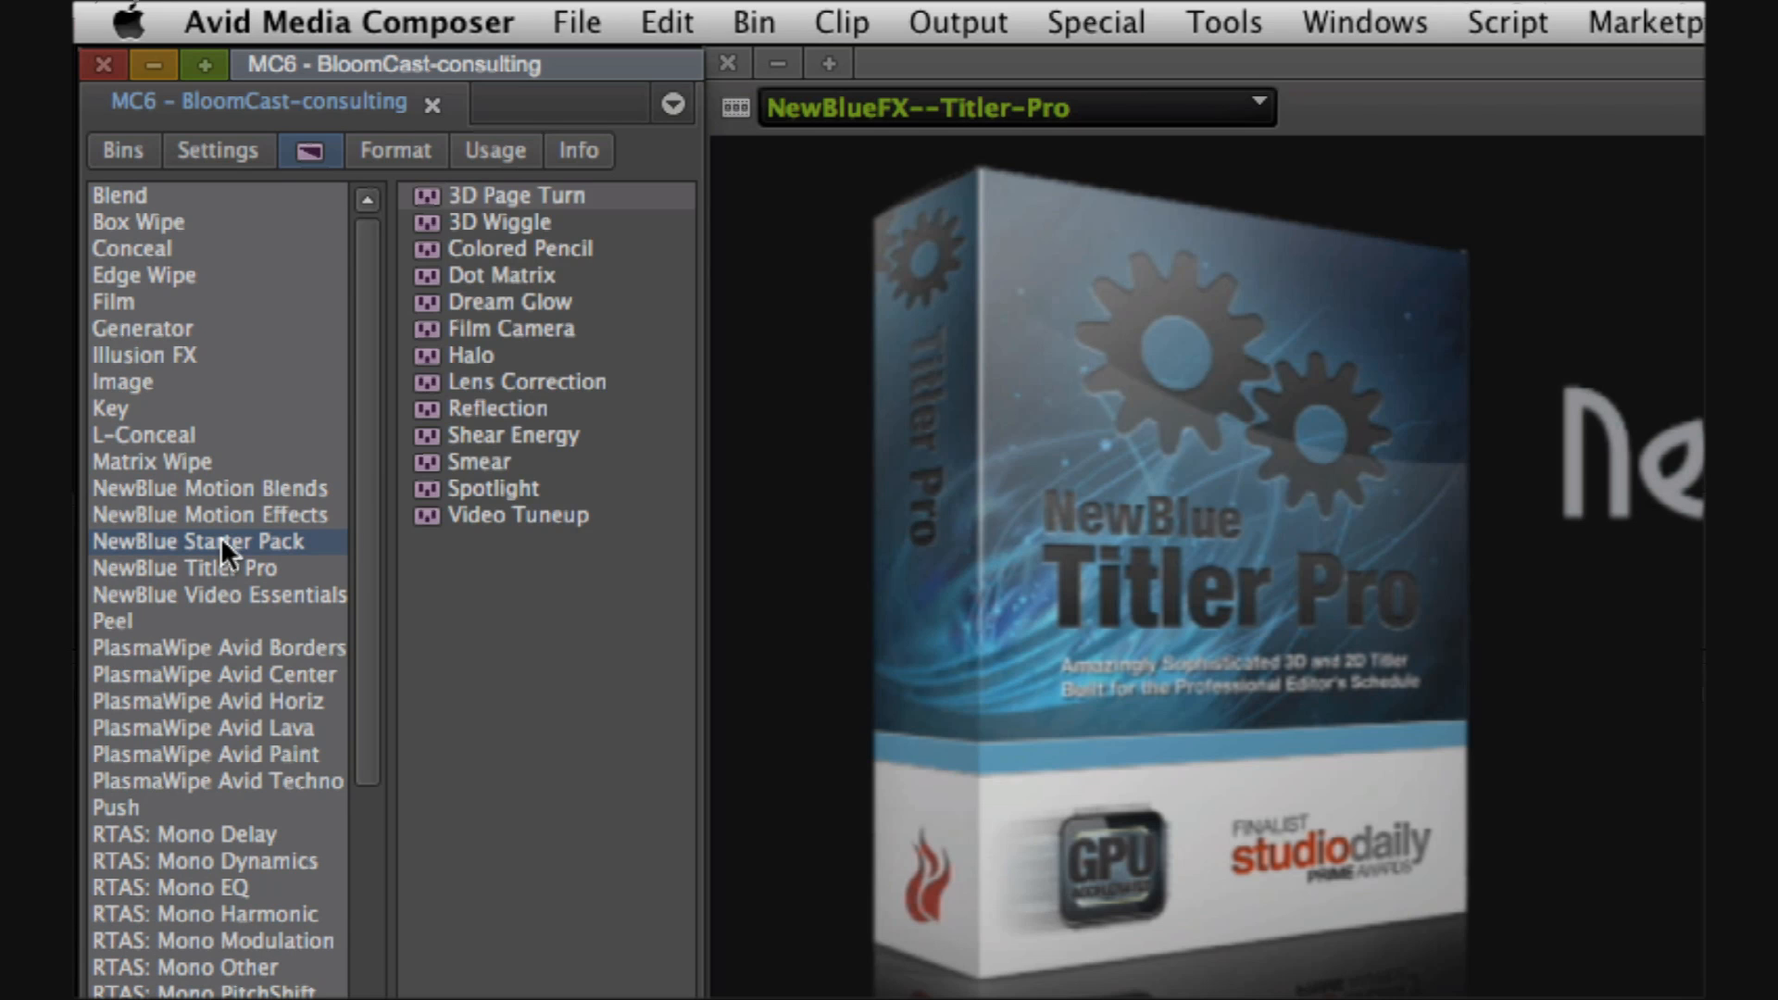
Look through the NewBlue Motion Blends effects, from Liquify to Zoom
left_click(242, 486)
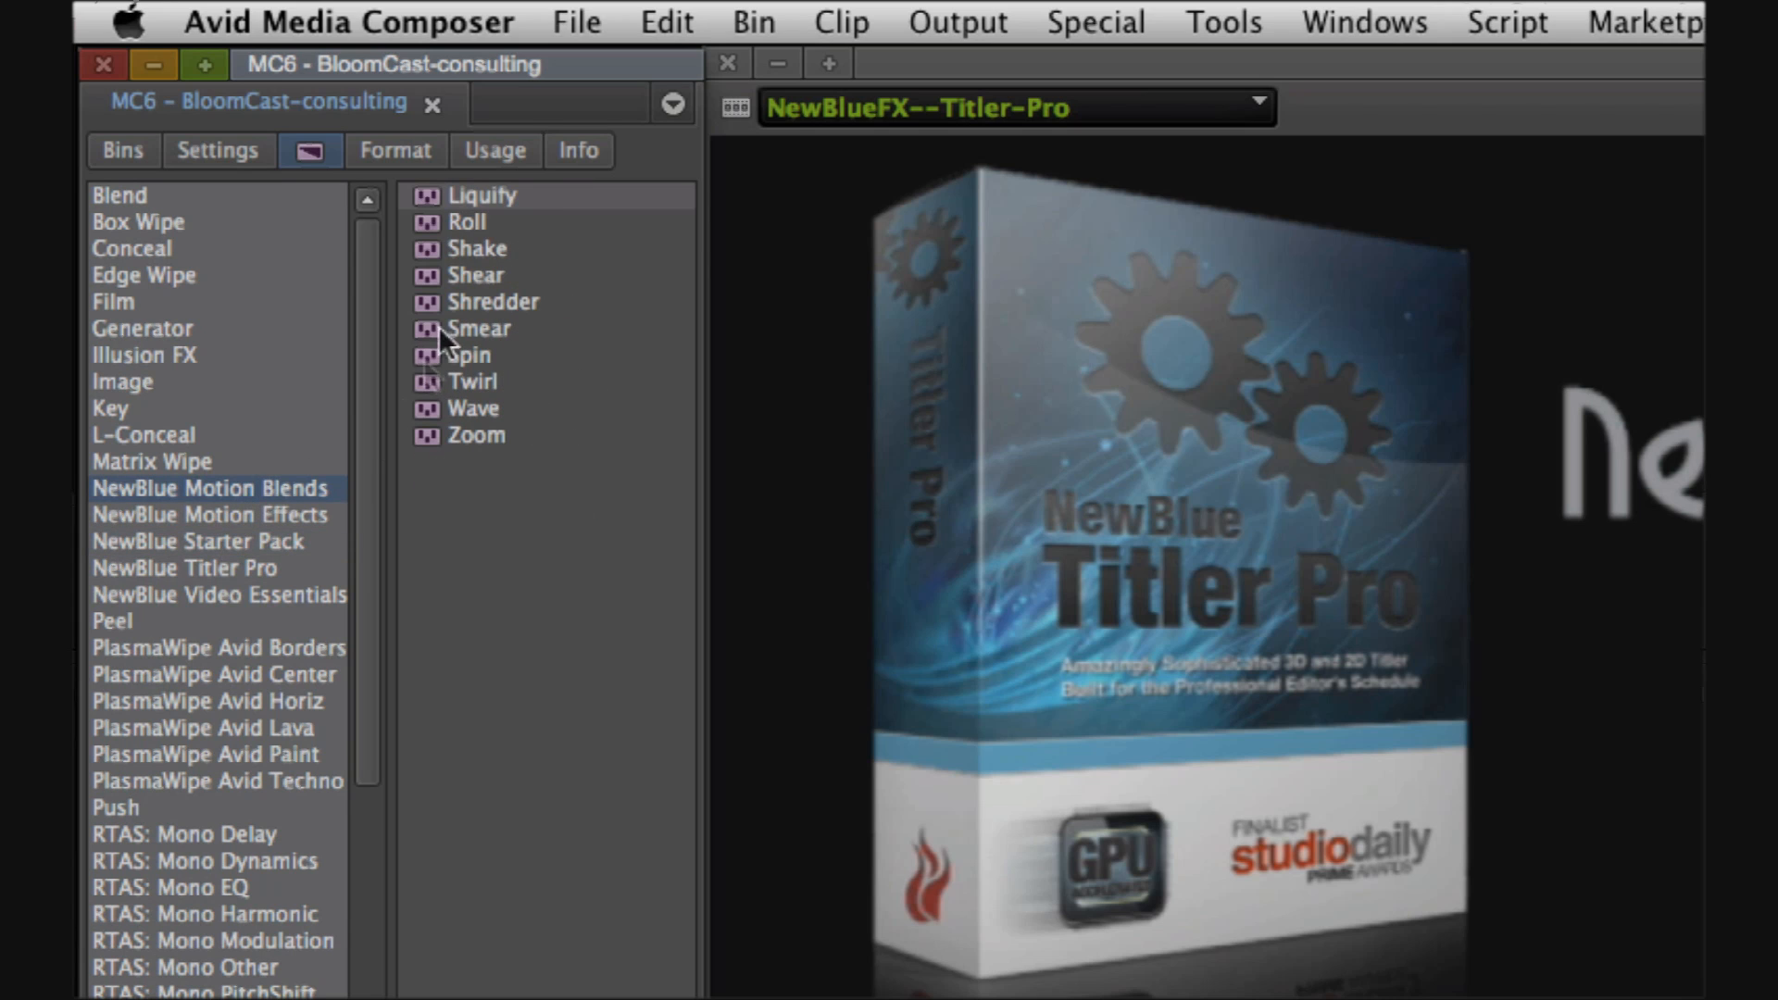
left_click(452, 194)
key("Down")
key("Down")
key("Down")
key("Down")
key("Down")
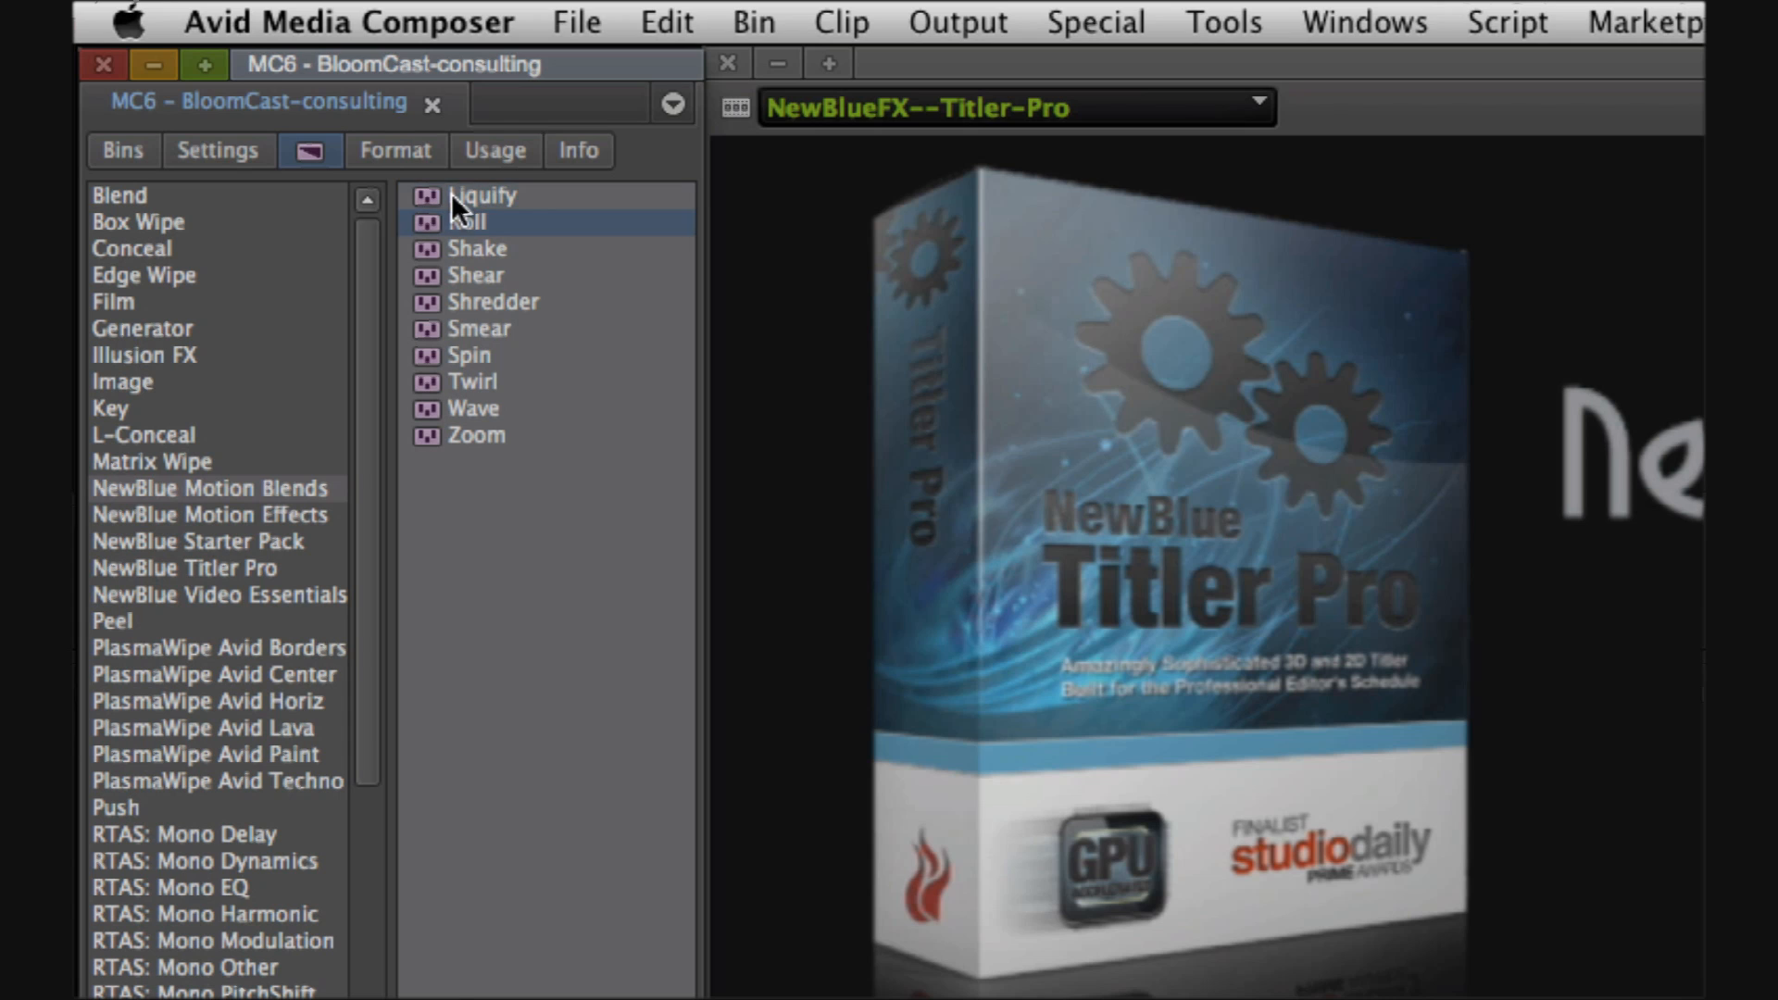
key("Down")
key("Down")
key("Down")
key("Down")
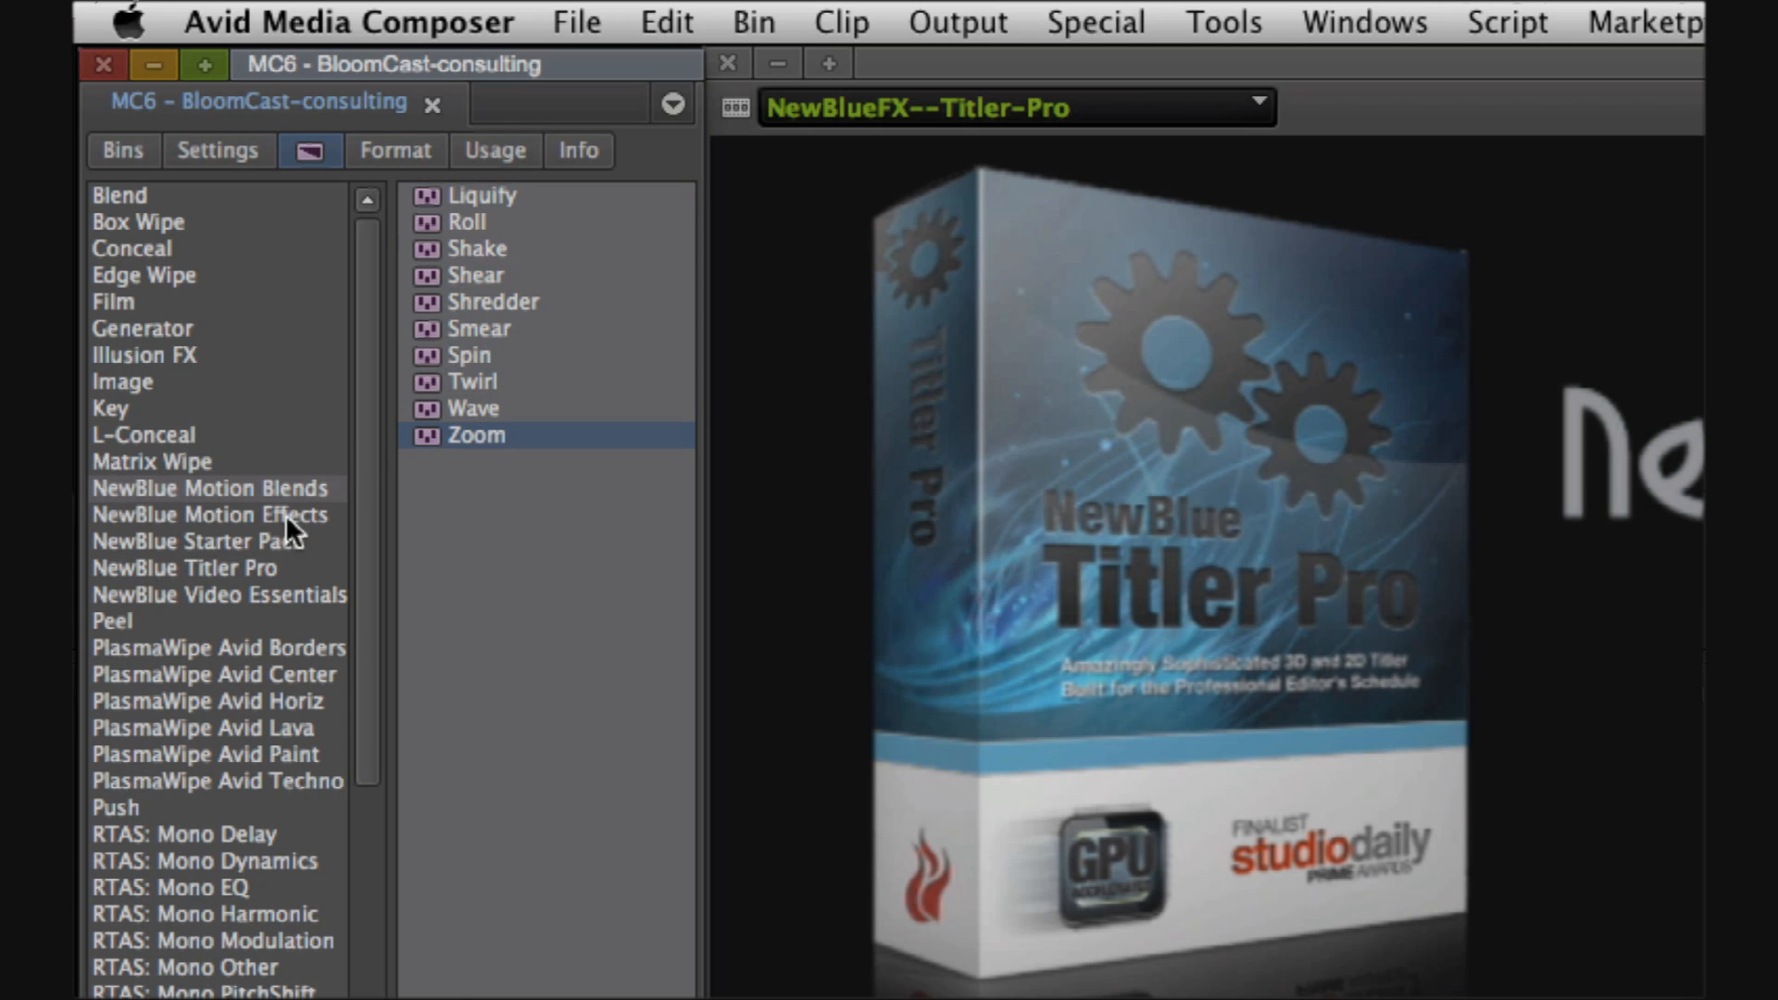
Look through the NewBlue Motion Effects category, from Active Camera to Zoom Blur
left_click(285, 514)
left_click(471, 187)
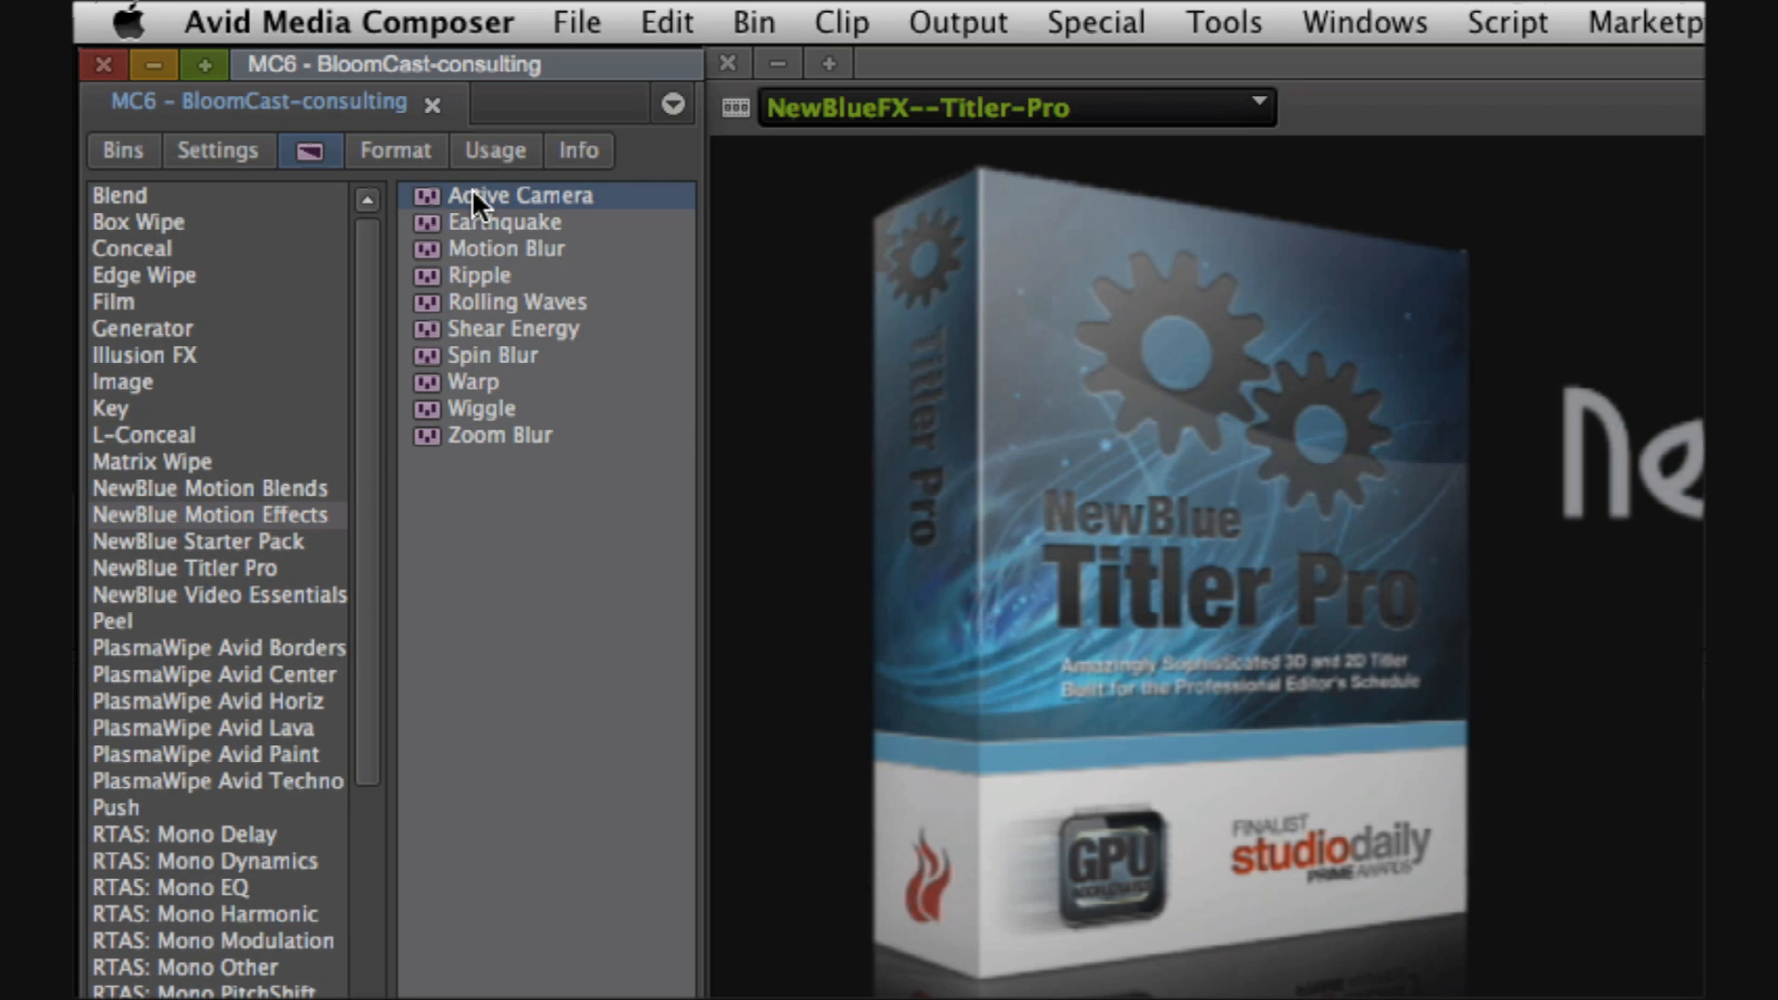
key("Down")
key("Down")
key("Down")
key("Down")
key("Down")
key("Down")
key("Down")
key("Down")
key("Down")
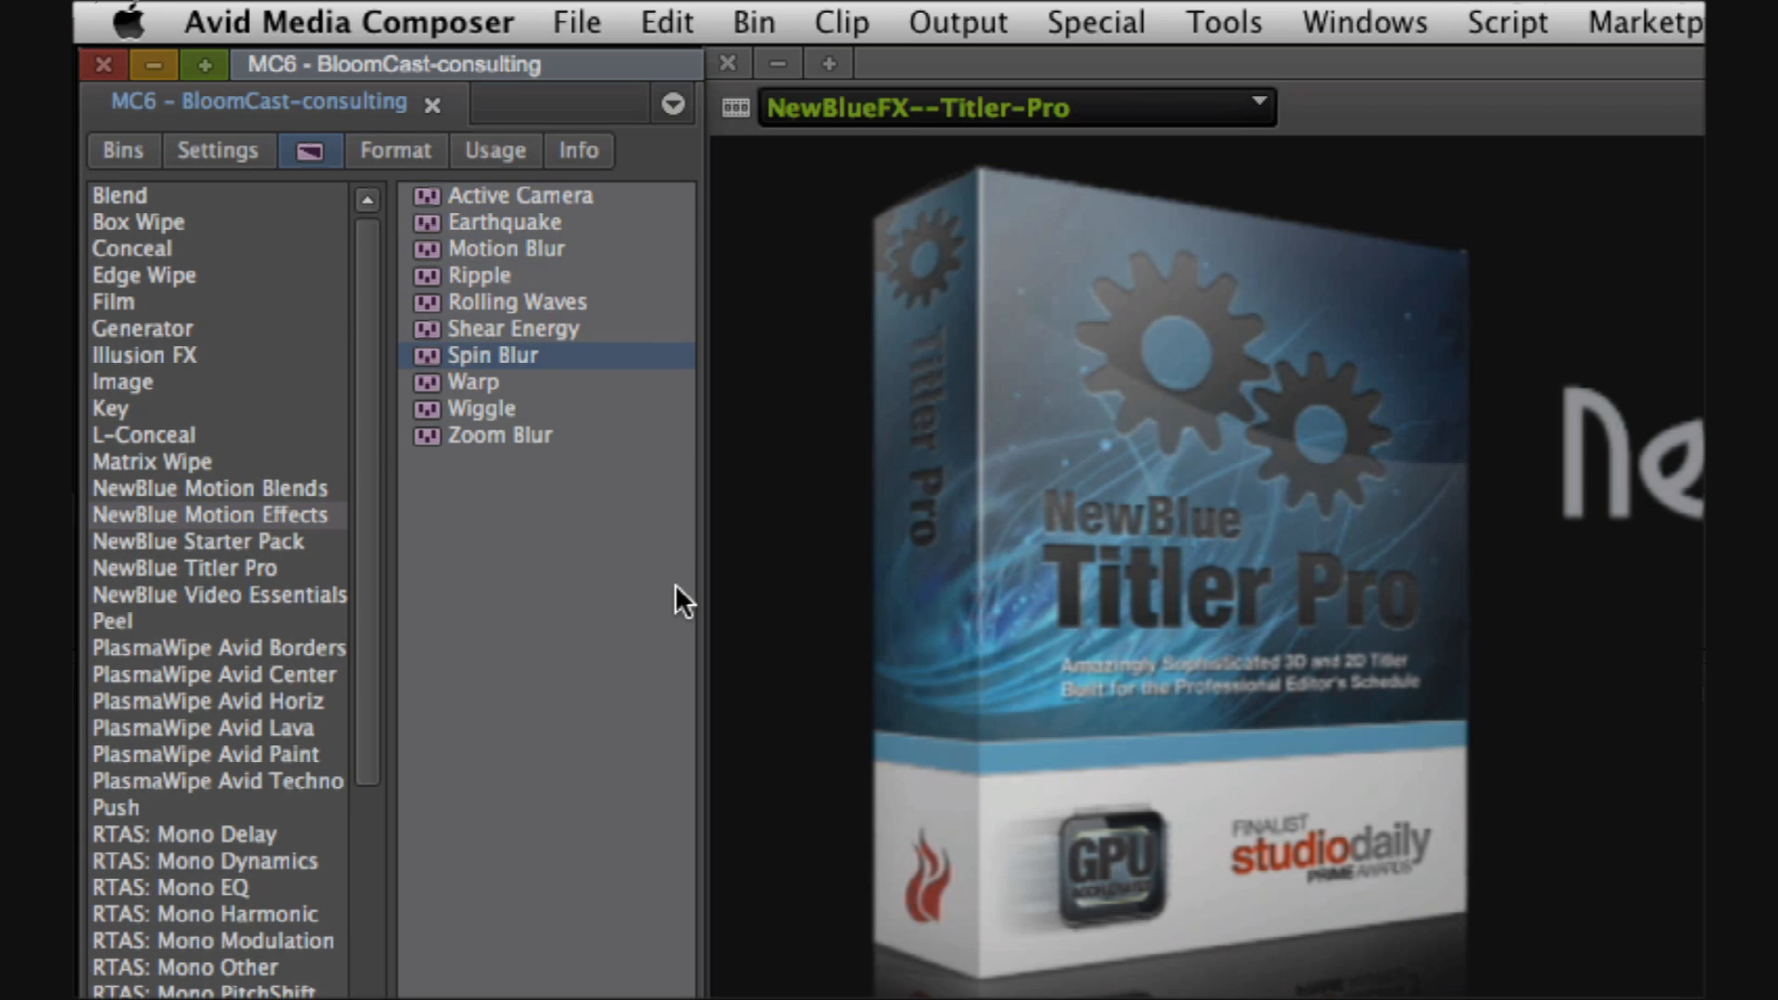
Look through the NewBlue Video Essentials effects, from Bleach Bypass to Time Clock
left_click(293, 597)
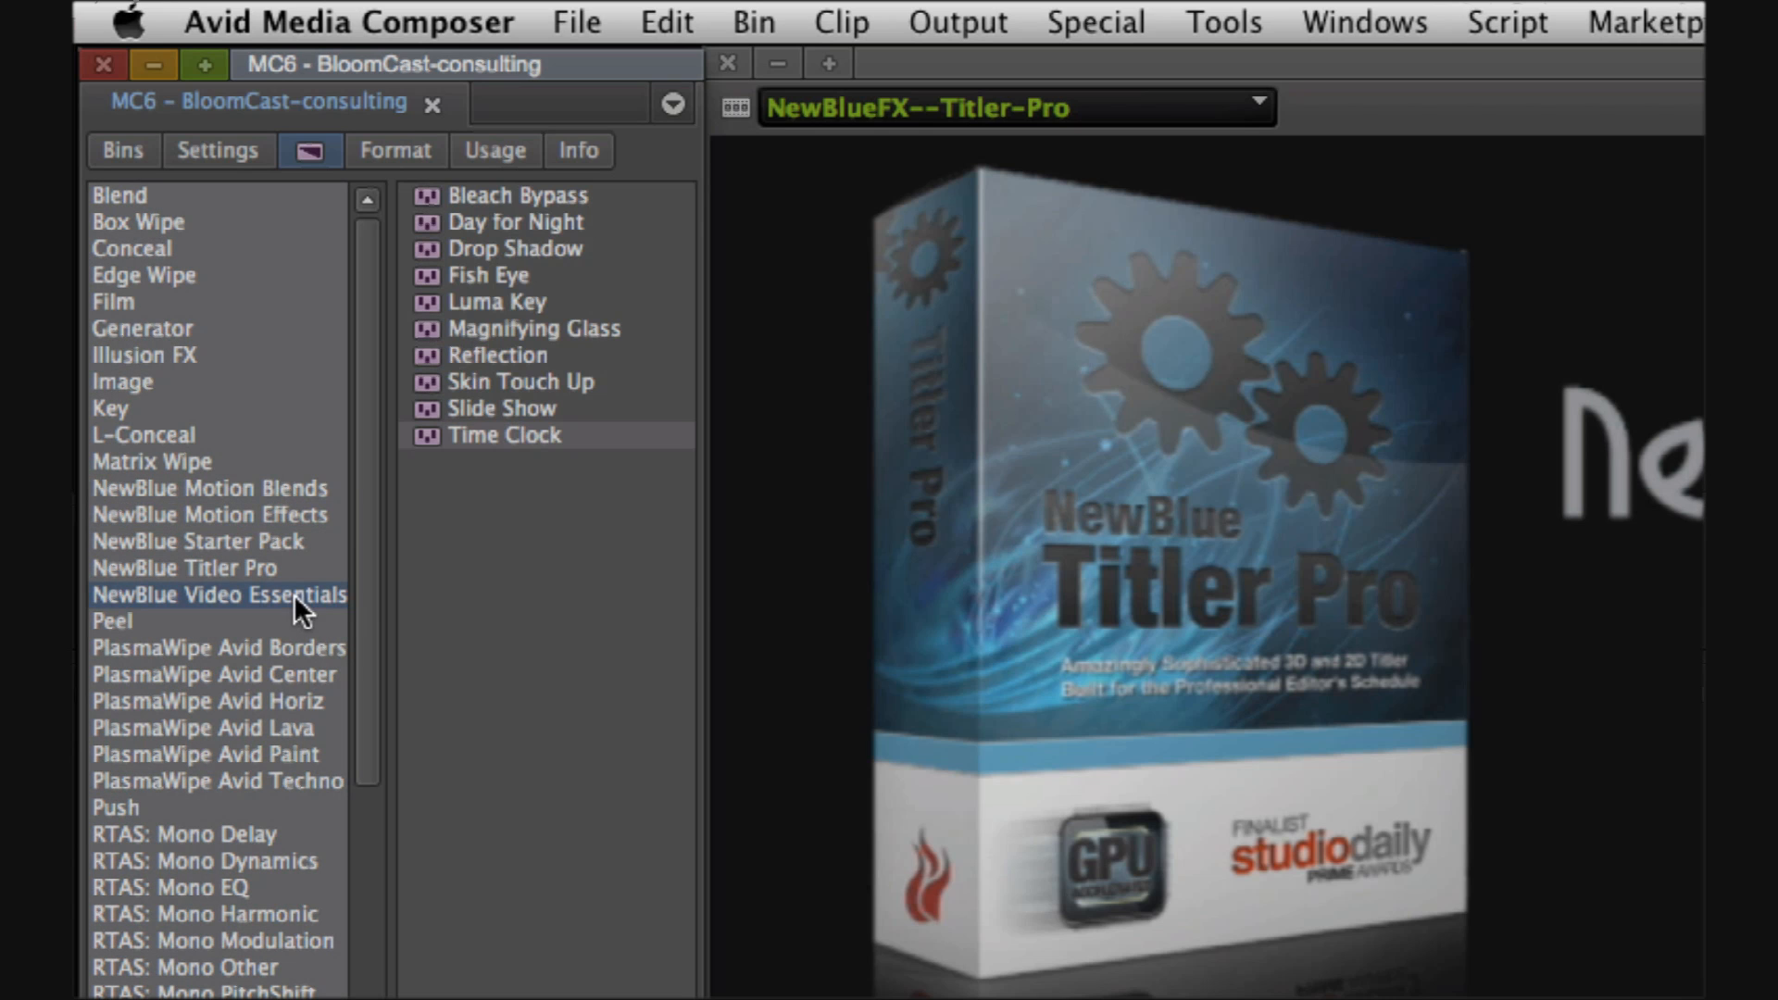
left_click(505, 198)
key("Down")
key("Down")
key("Down")
key("Down")
key("Down")
key("Down")
key("Down")
key("Down")
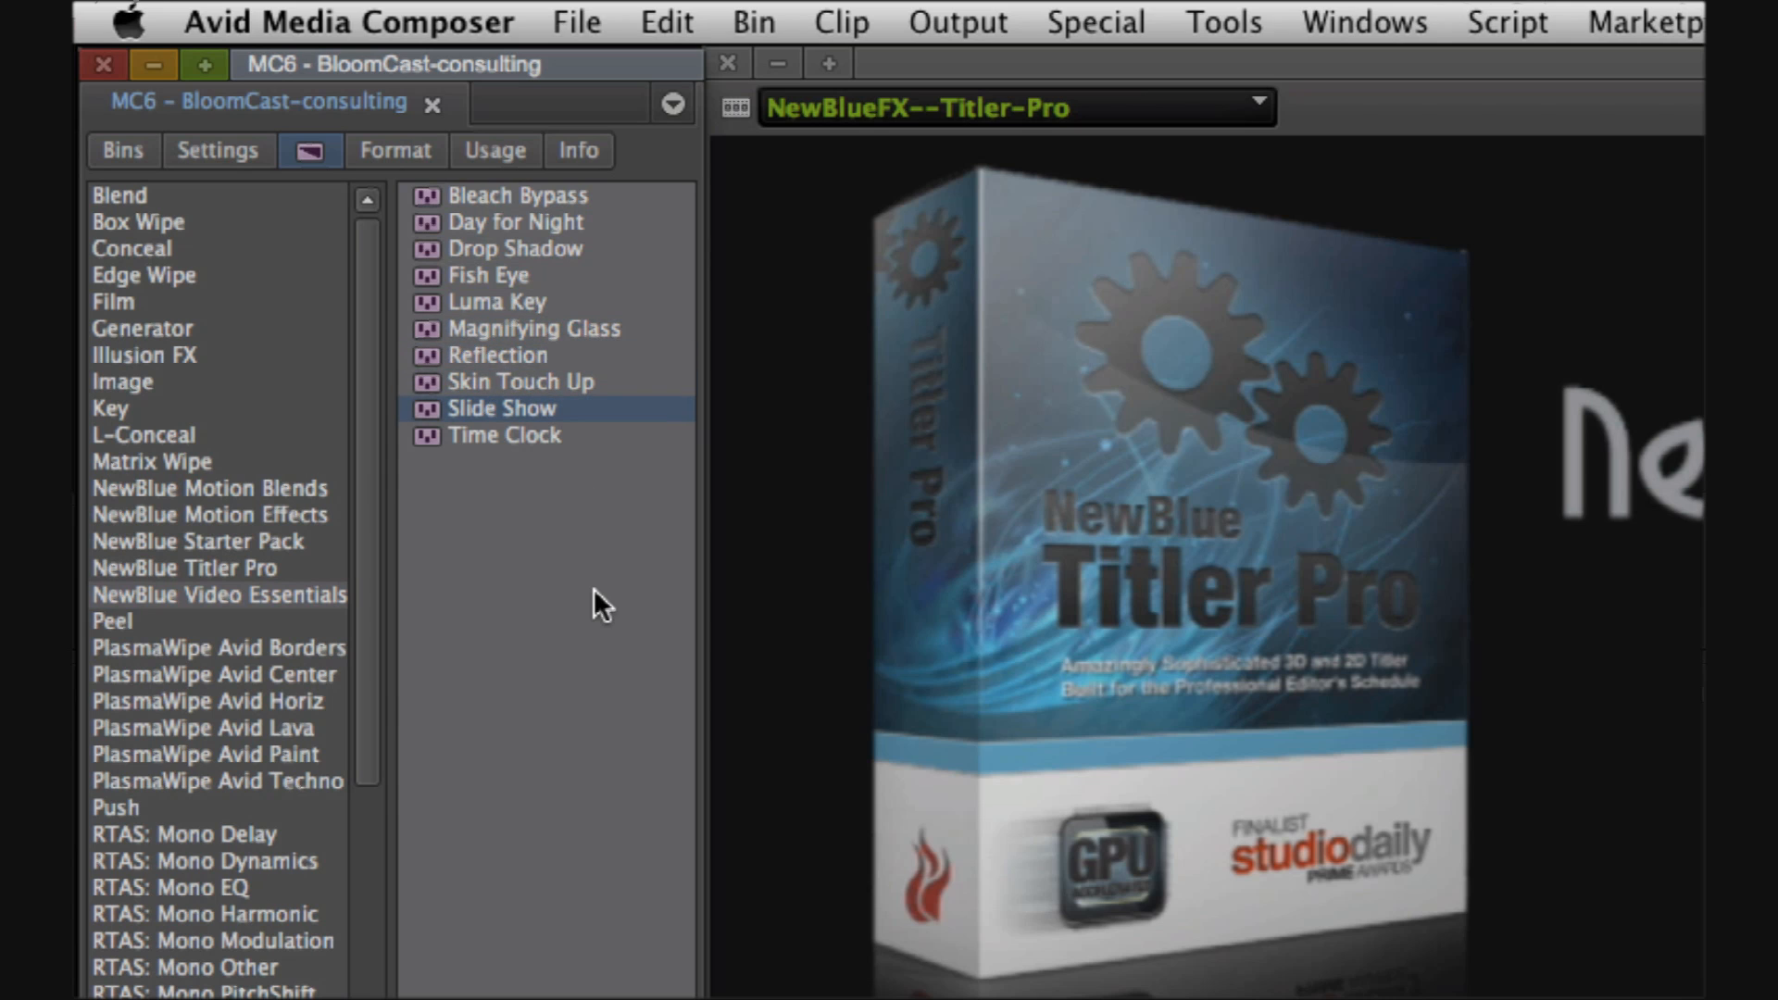
key("Down")
Return to the NewBlue Titler Pro category and load the NewBlueFX--Titler-Pro-examples sequence into the record monitor
left_click(302, 598)
left_click(254, 568)
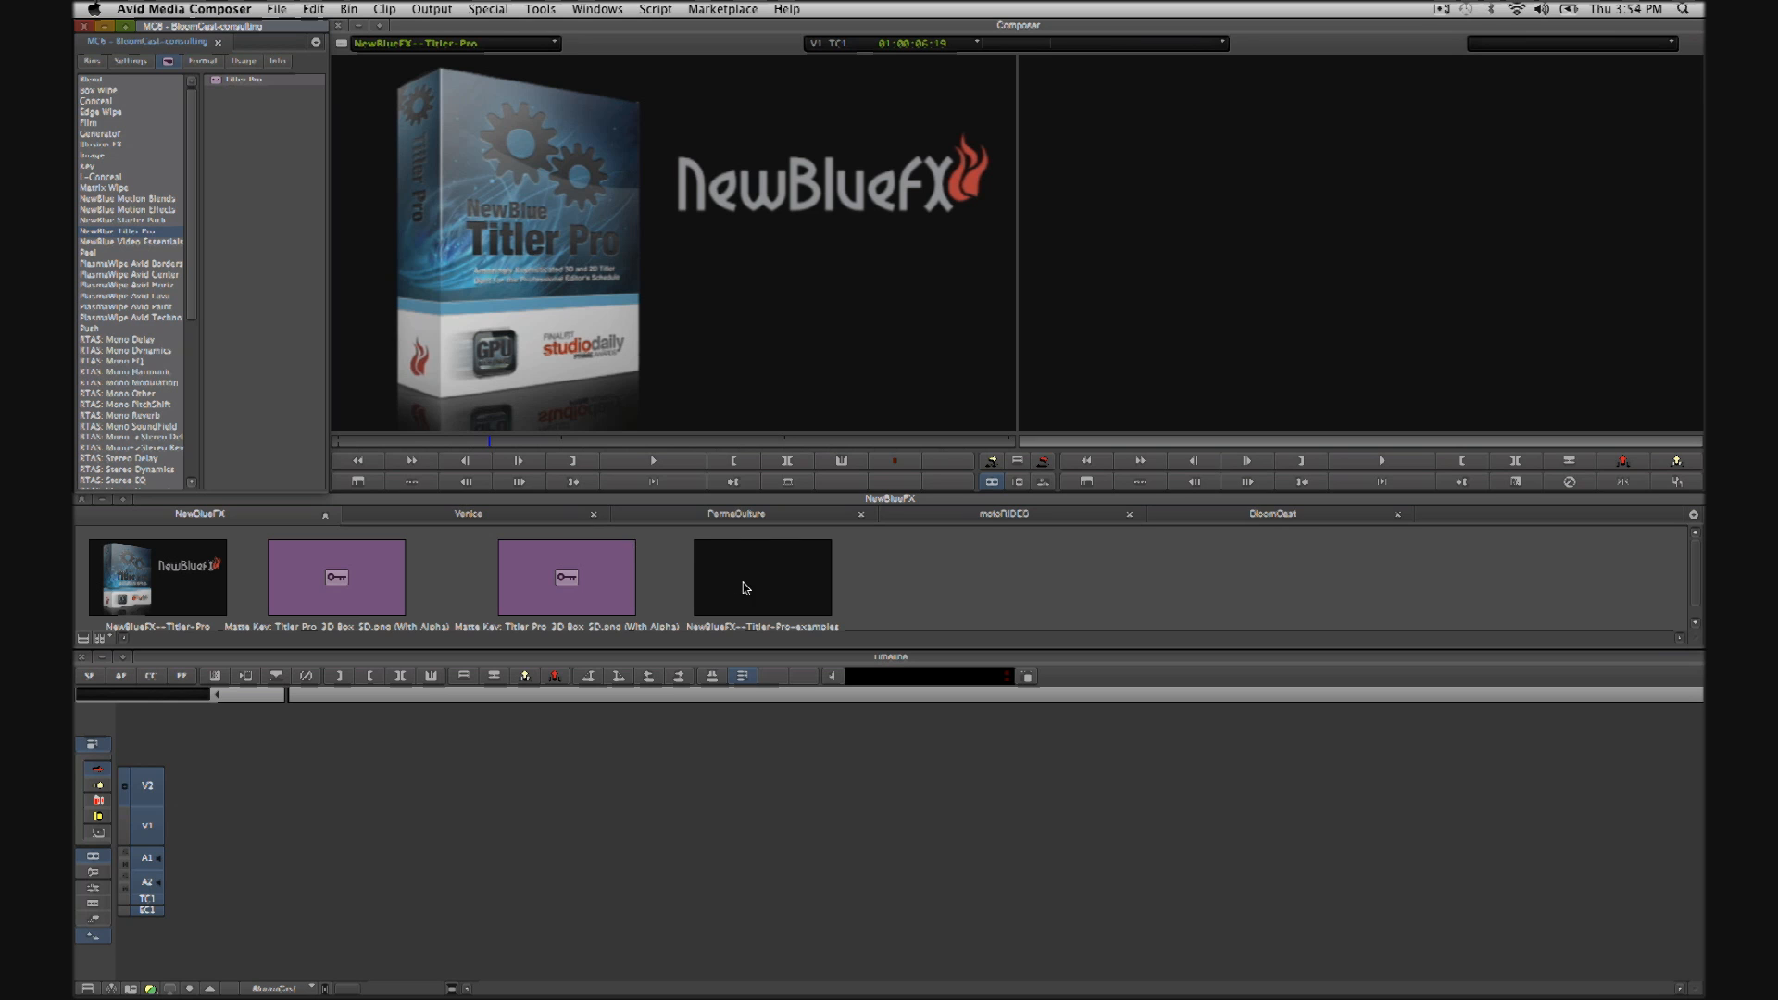
left_click_drag(745, 588, 1343, 260)
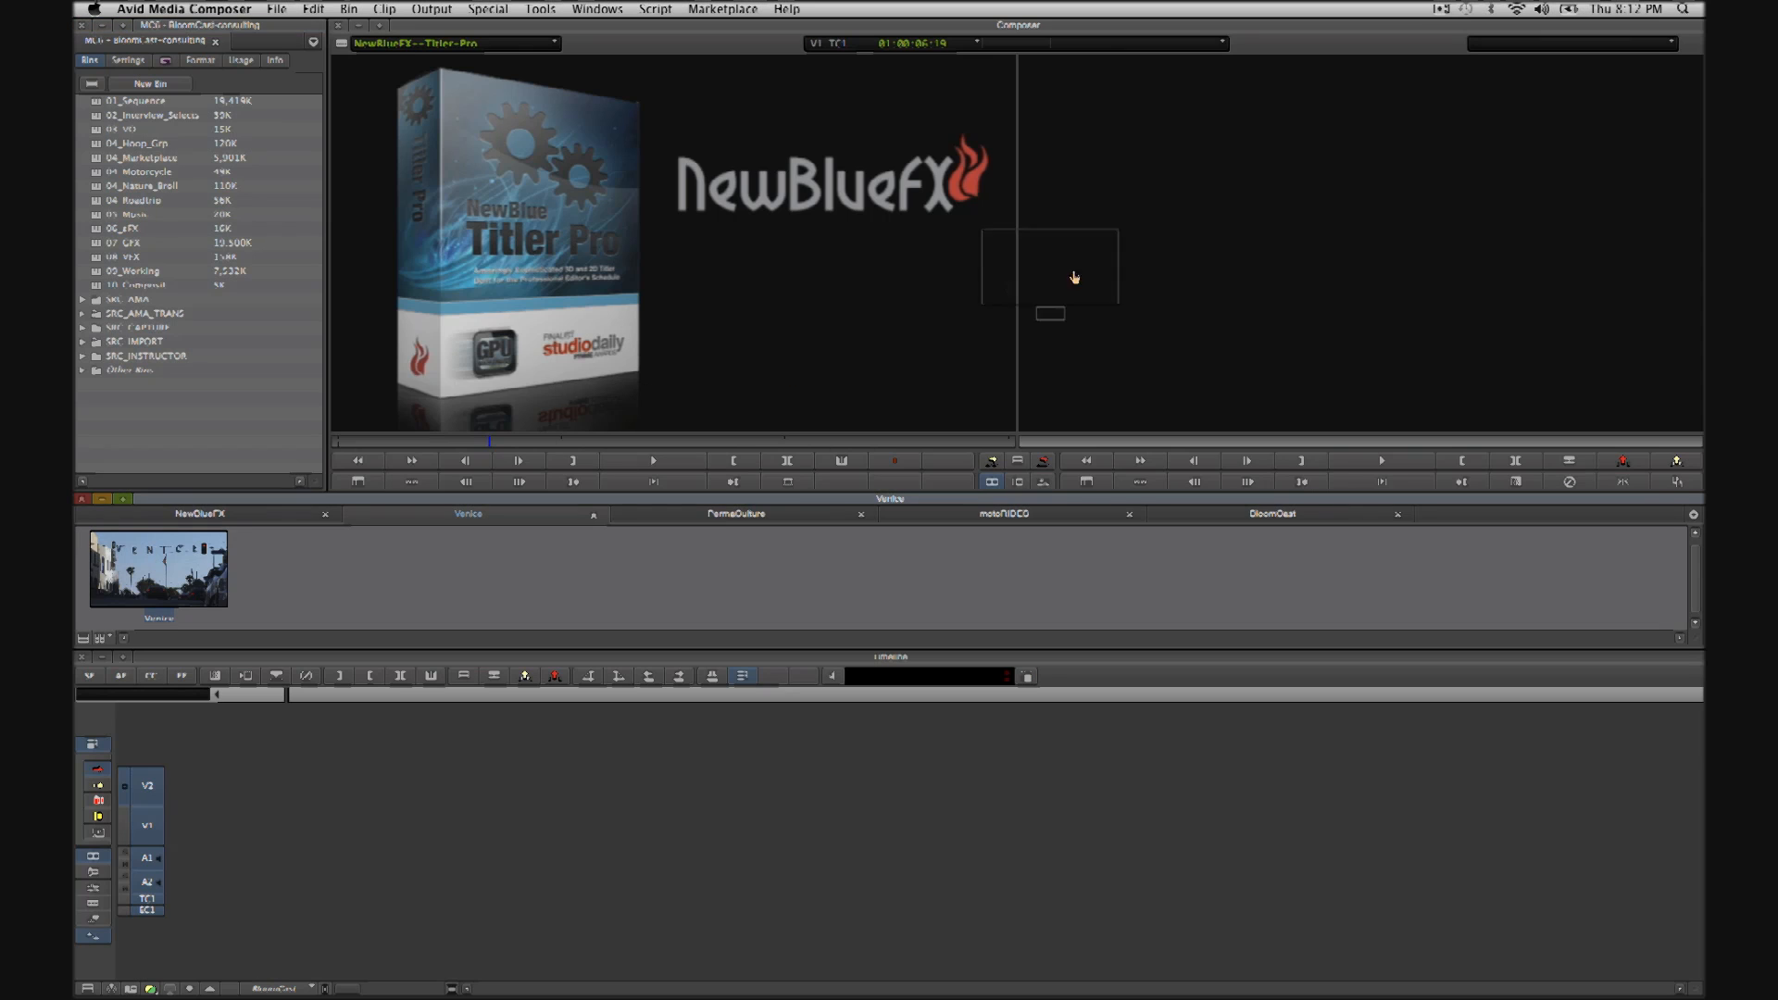
Load the Venice sequence into the record monitor and park the playhead at 01:00:16:05 on the surfer shot
left_click_drag(1075, 278, 1254, 270)
left_click_drag(371, 905, 796, 908)
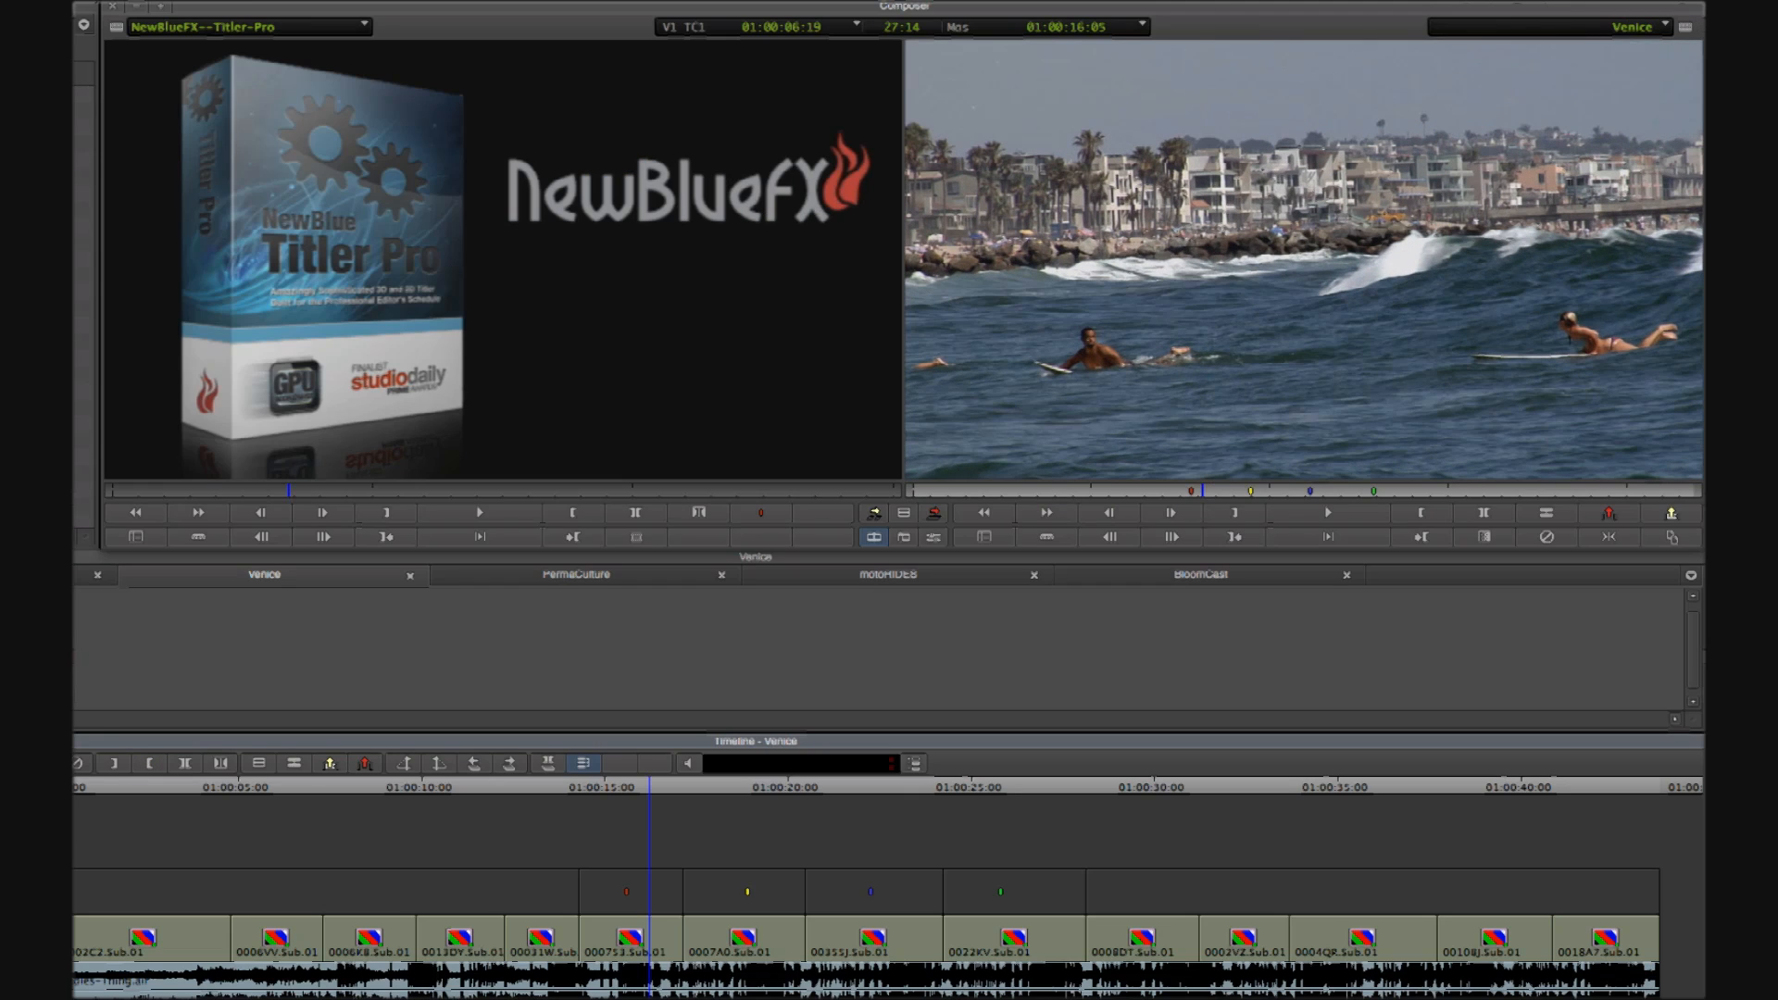
Select only the filler segment on V2 above the 000753.Sub.01 clip in the timeline
key("super+]")
key("super+]")
key("super+]")
key("super+]")
key("super+]")
key("super+]")
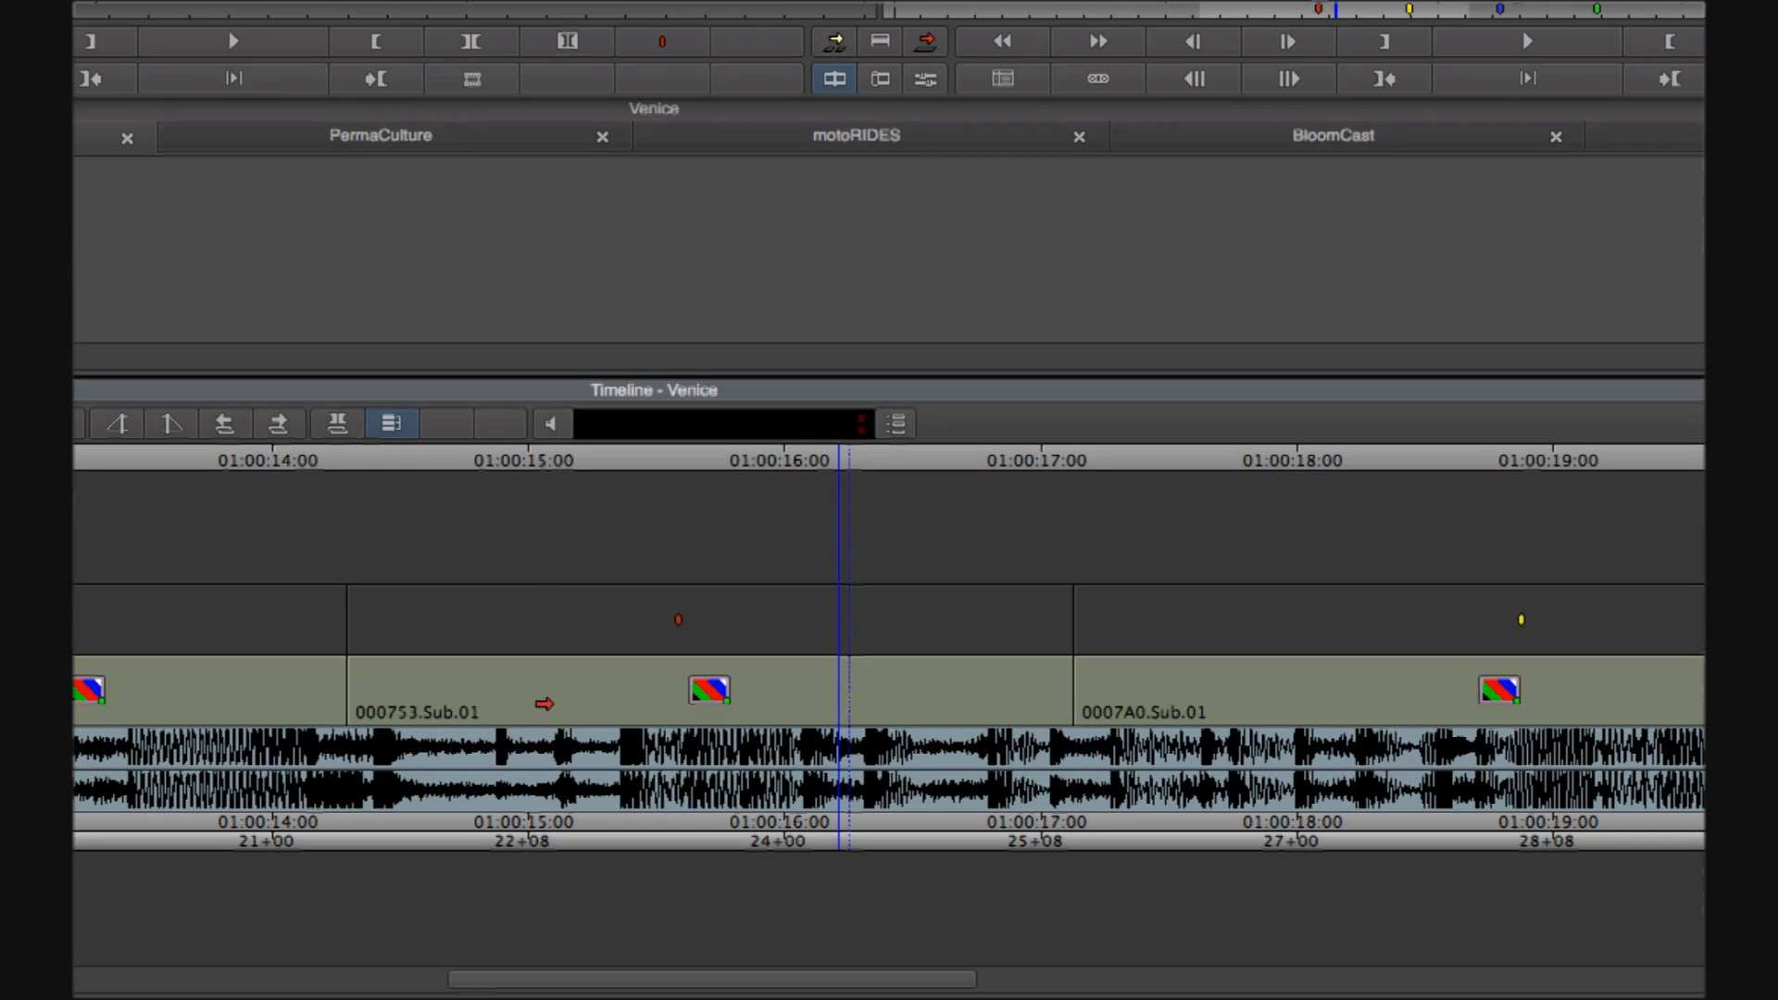
left_click(691, 933)
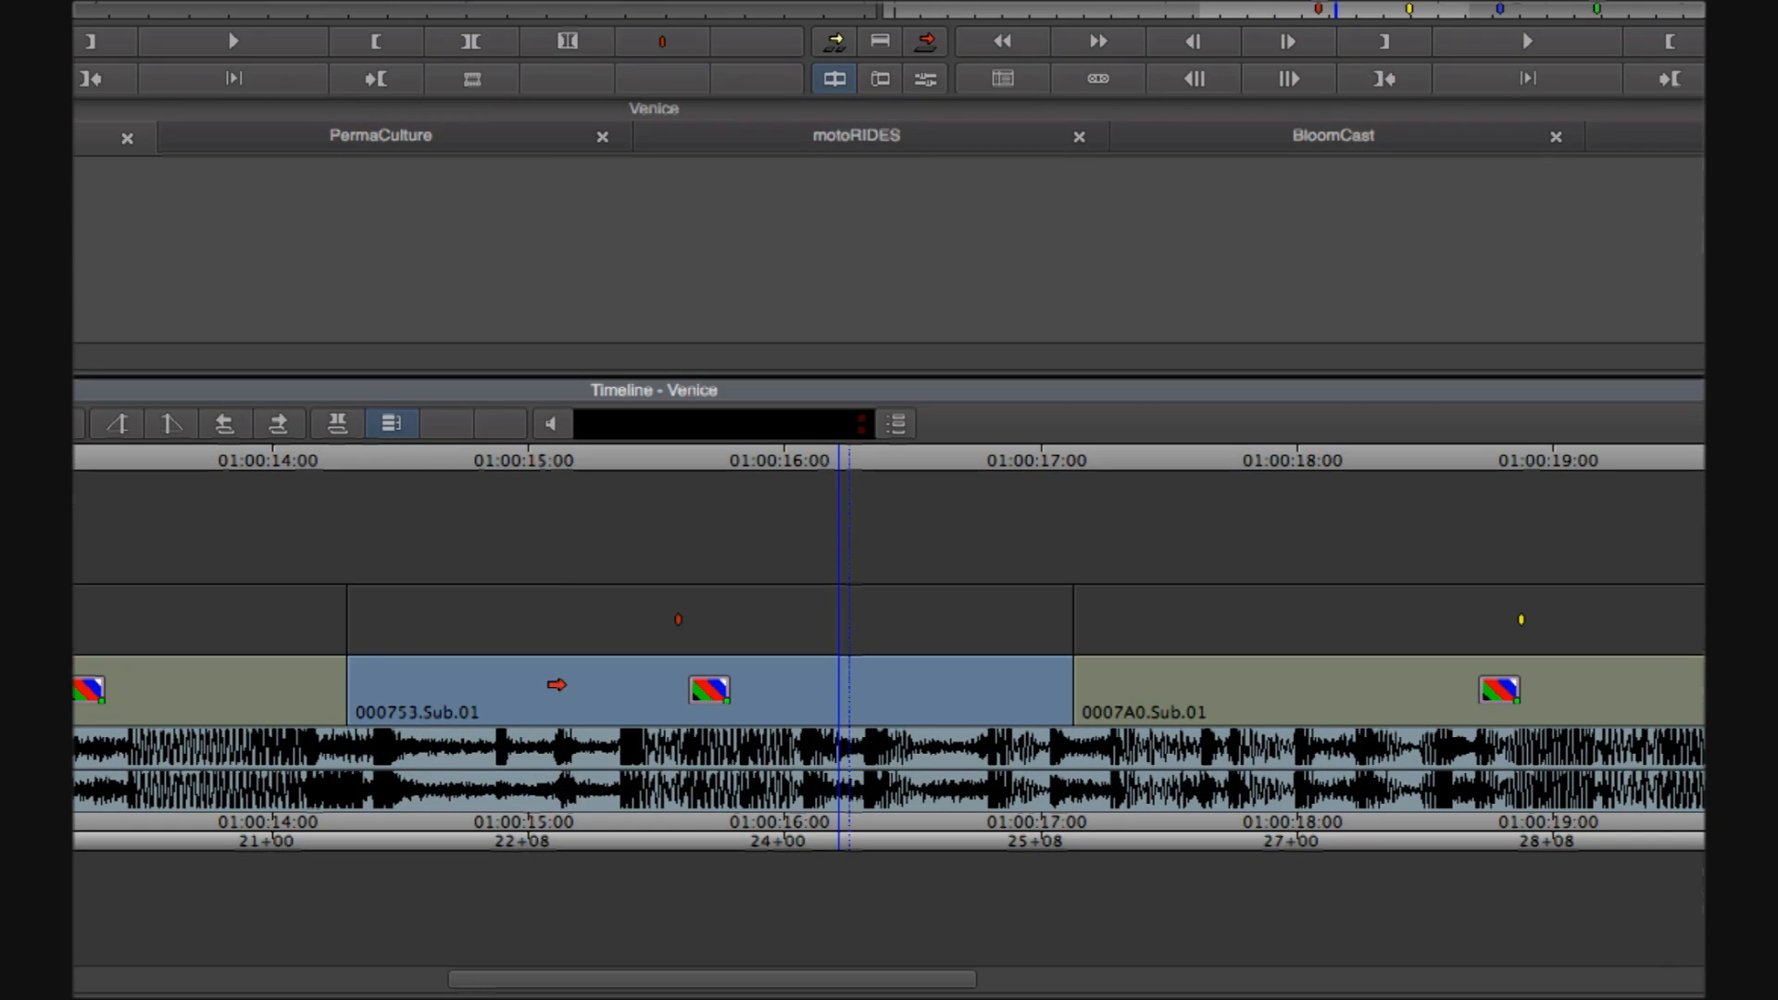
left_click_drag(557, 684, 576, 617)
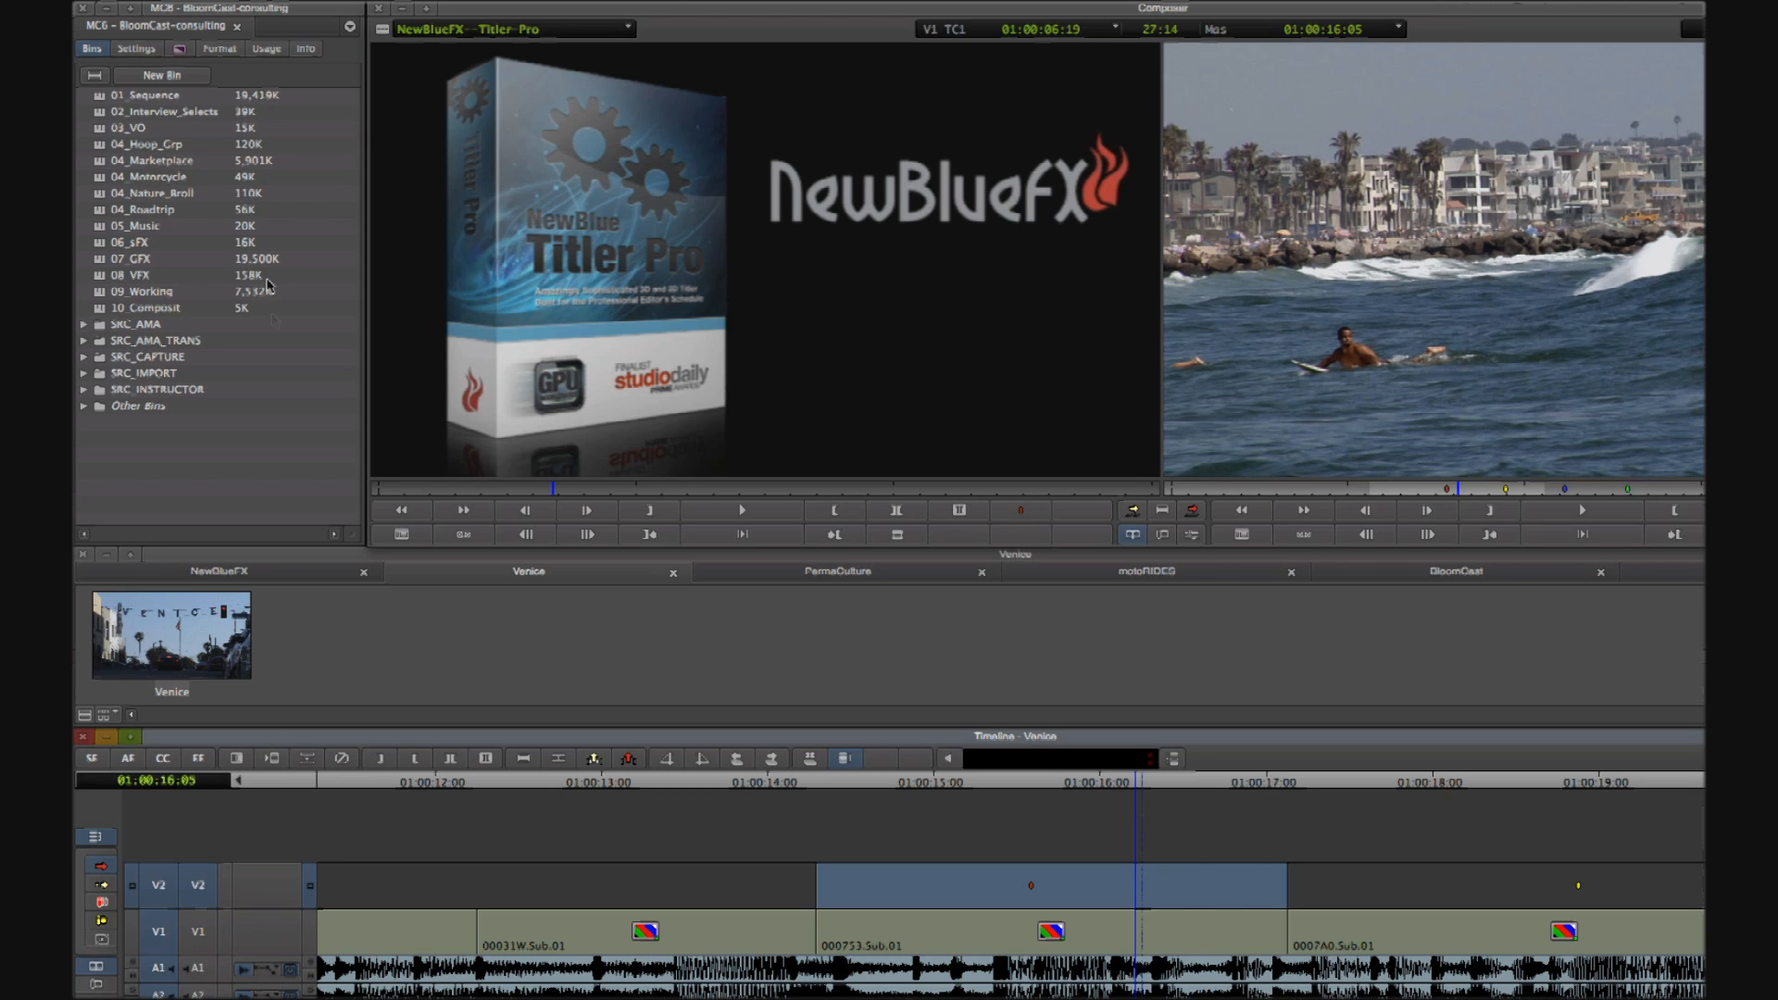
Apply the Titler Pro effect from the NewBlue Titler Pro category to the selected V2 filler segment
left_click(180, 51)
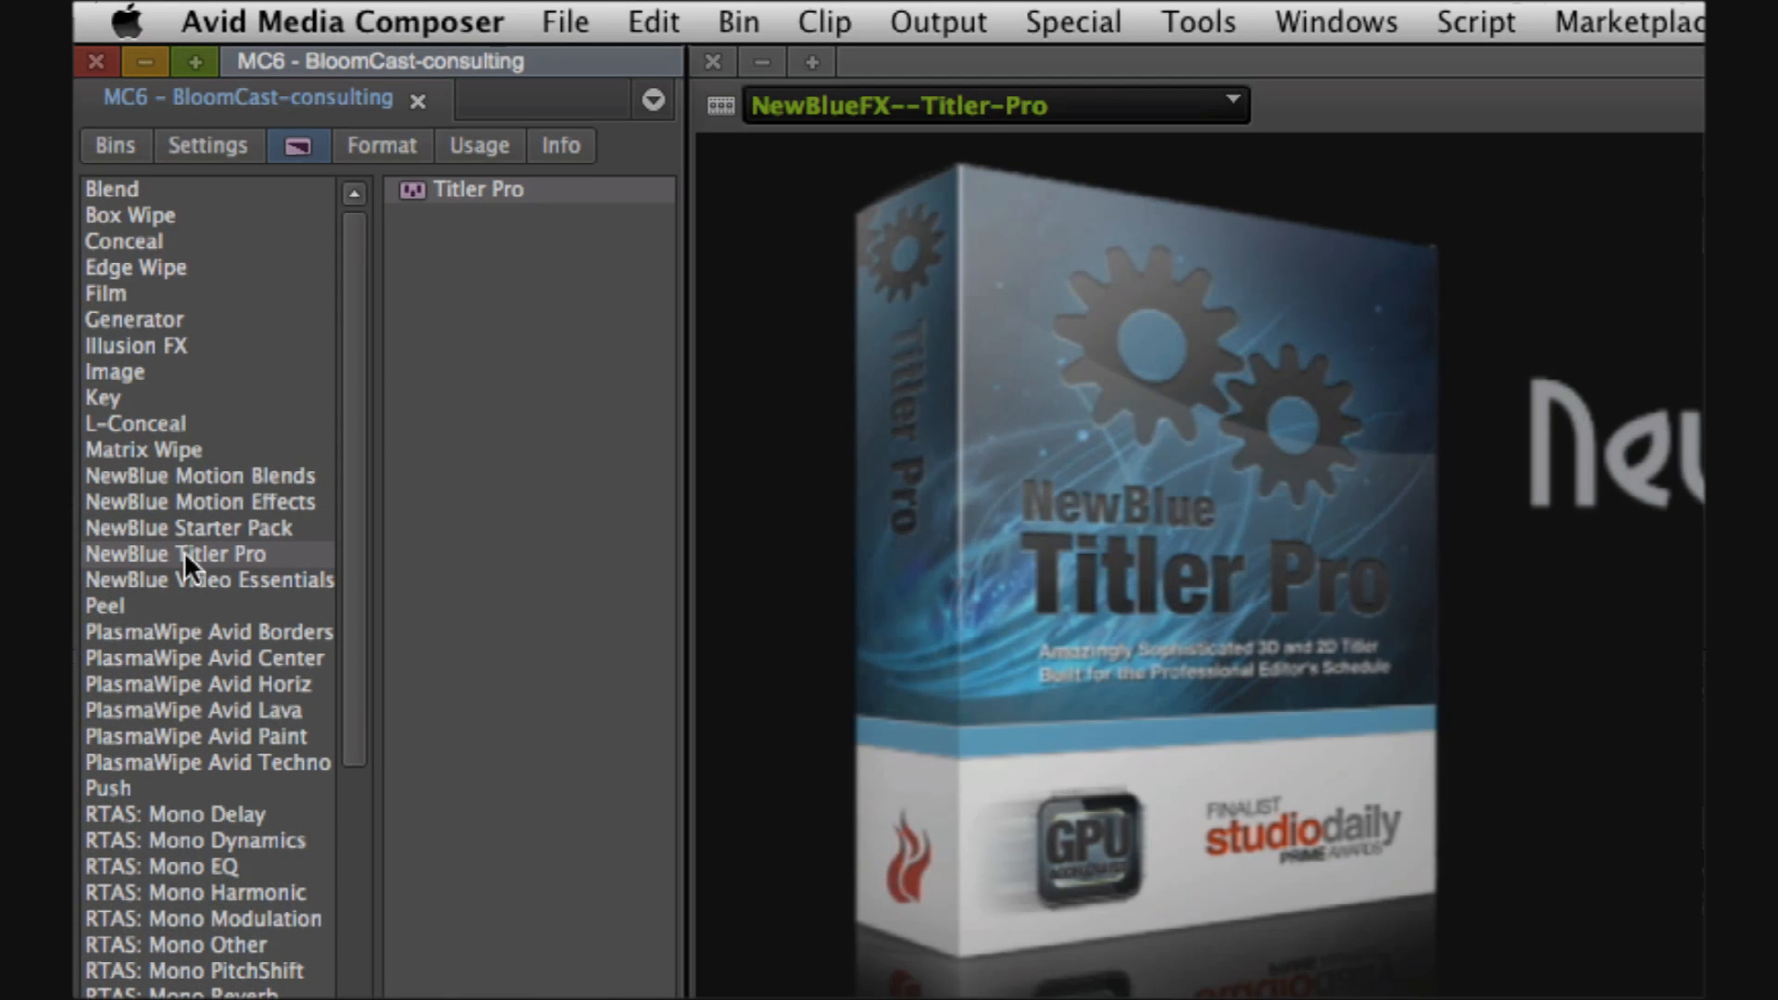
left_click(183, 552)
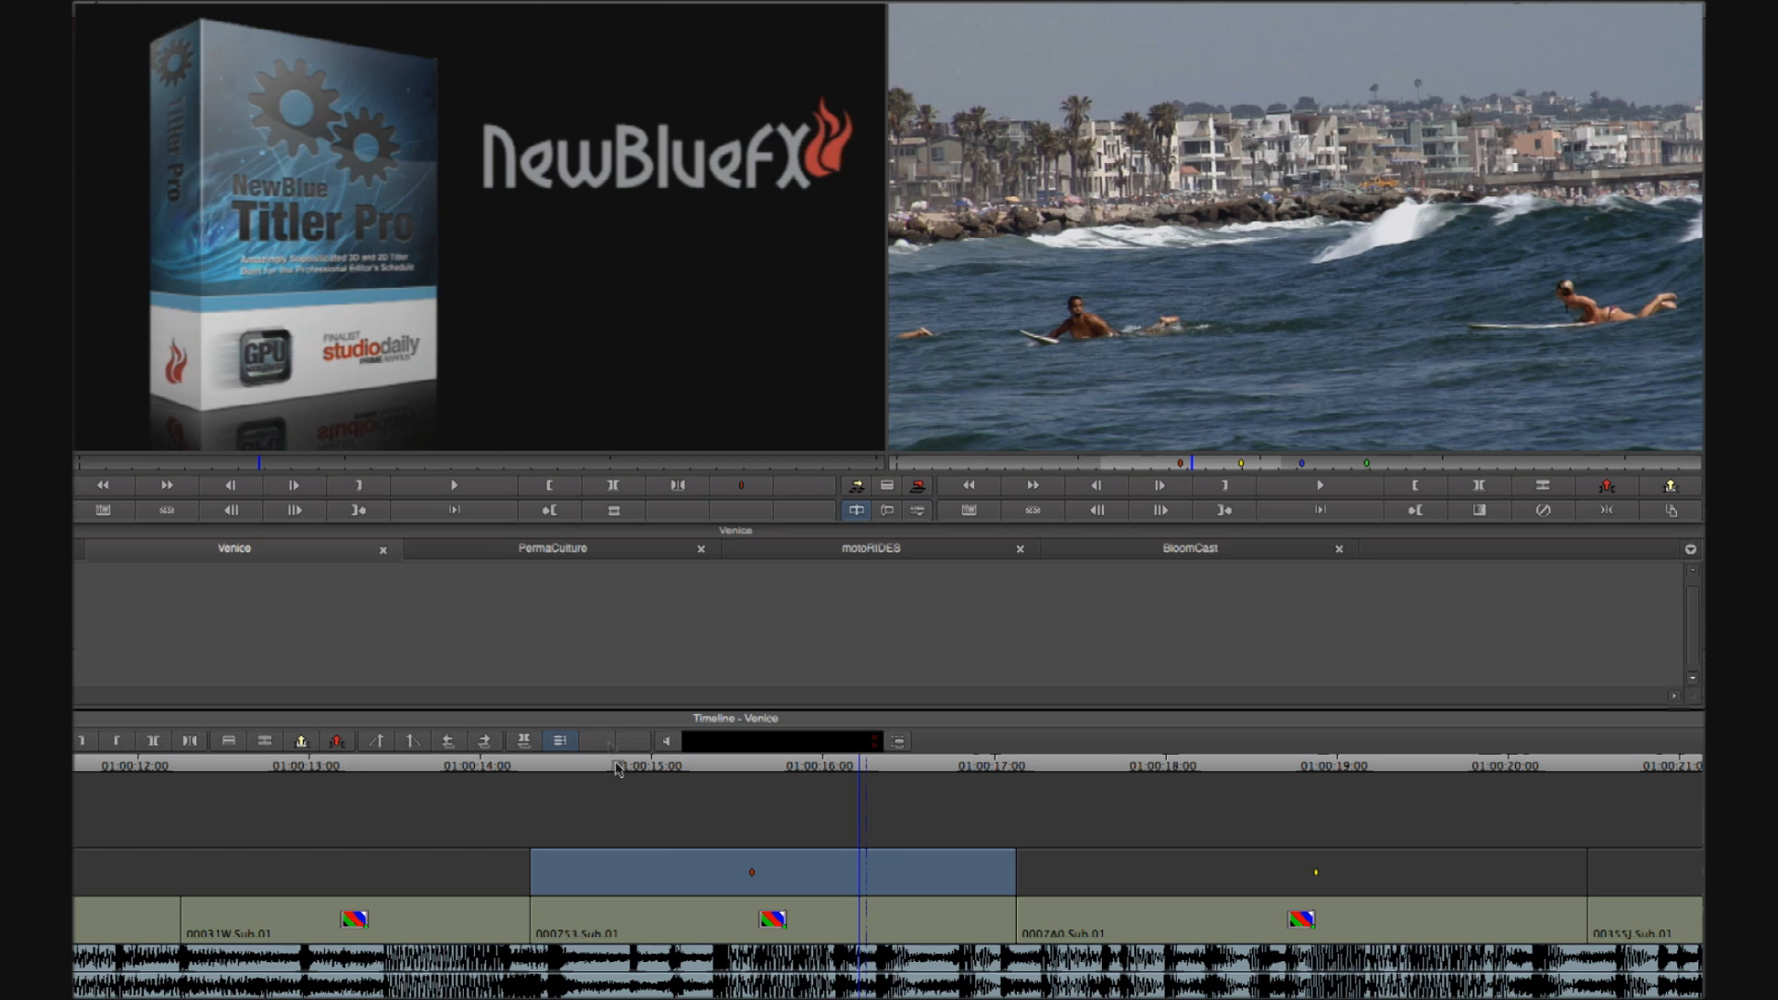
left_click_drag(666, 863, 666, 862)
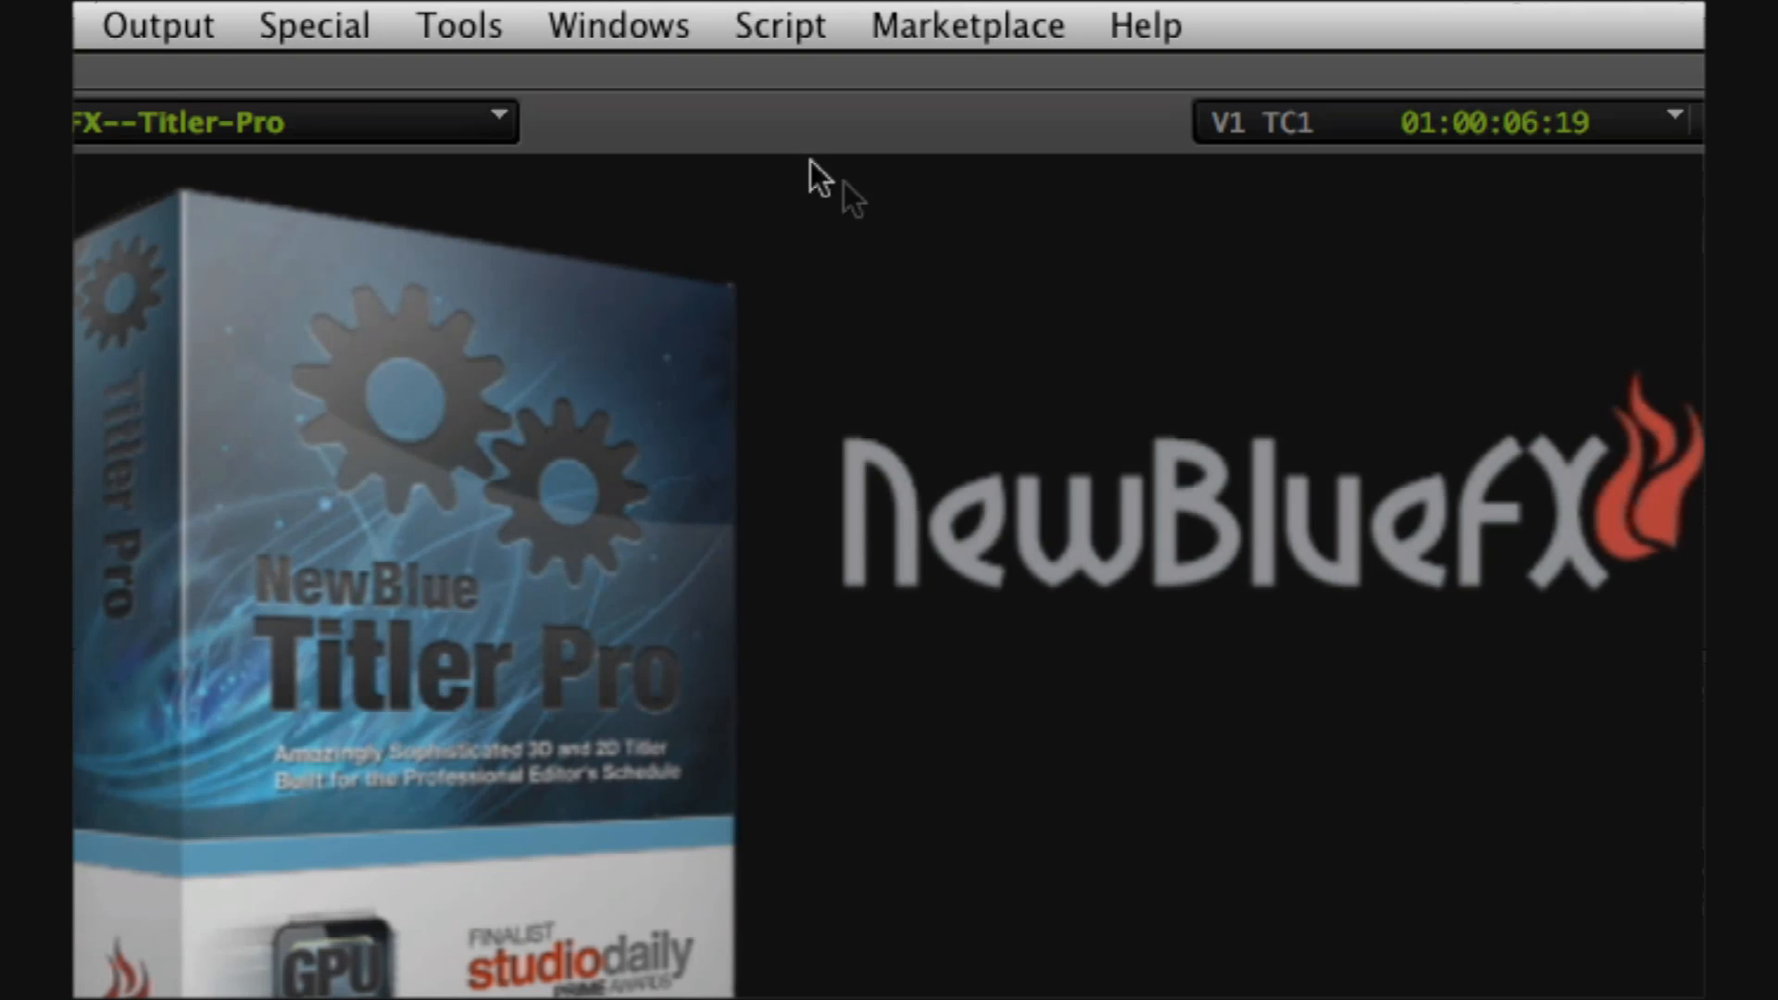
Switch to the Effects Editing workspace and launch the Titler Pro user interface for the applied effect
left_click(641, 19)
mouse_move(665, 74)
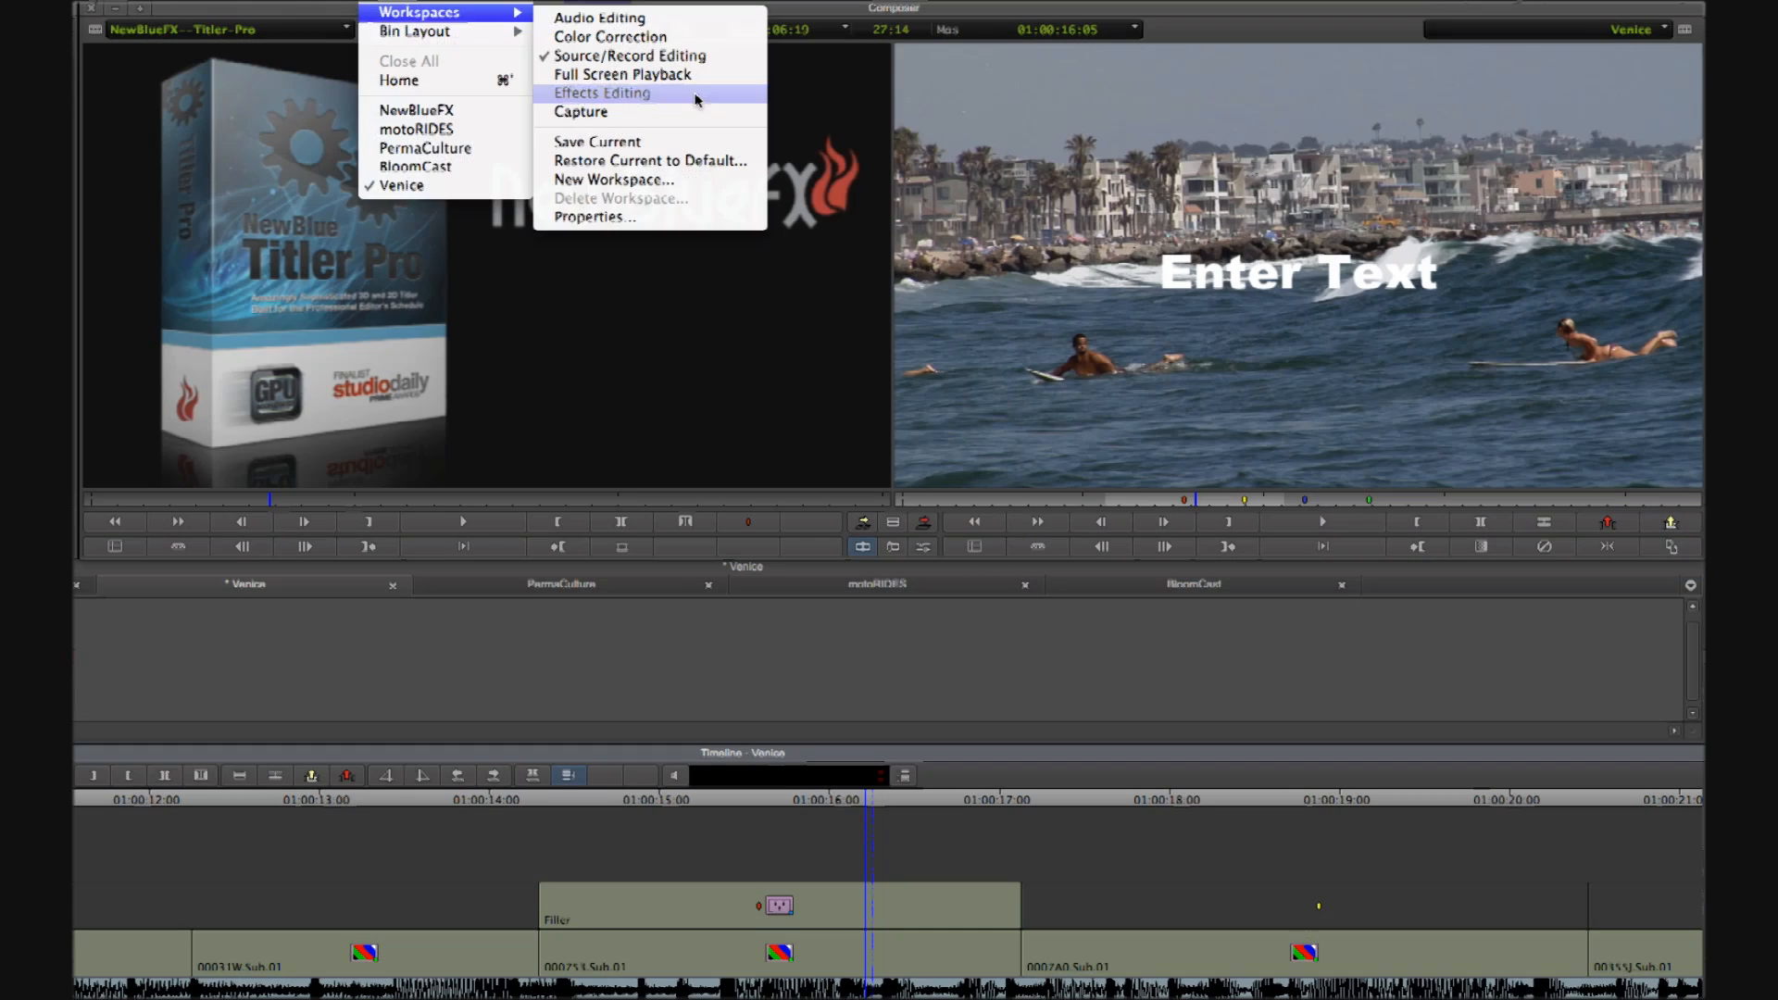
left_click(1320, 271)
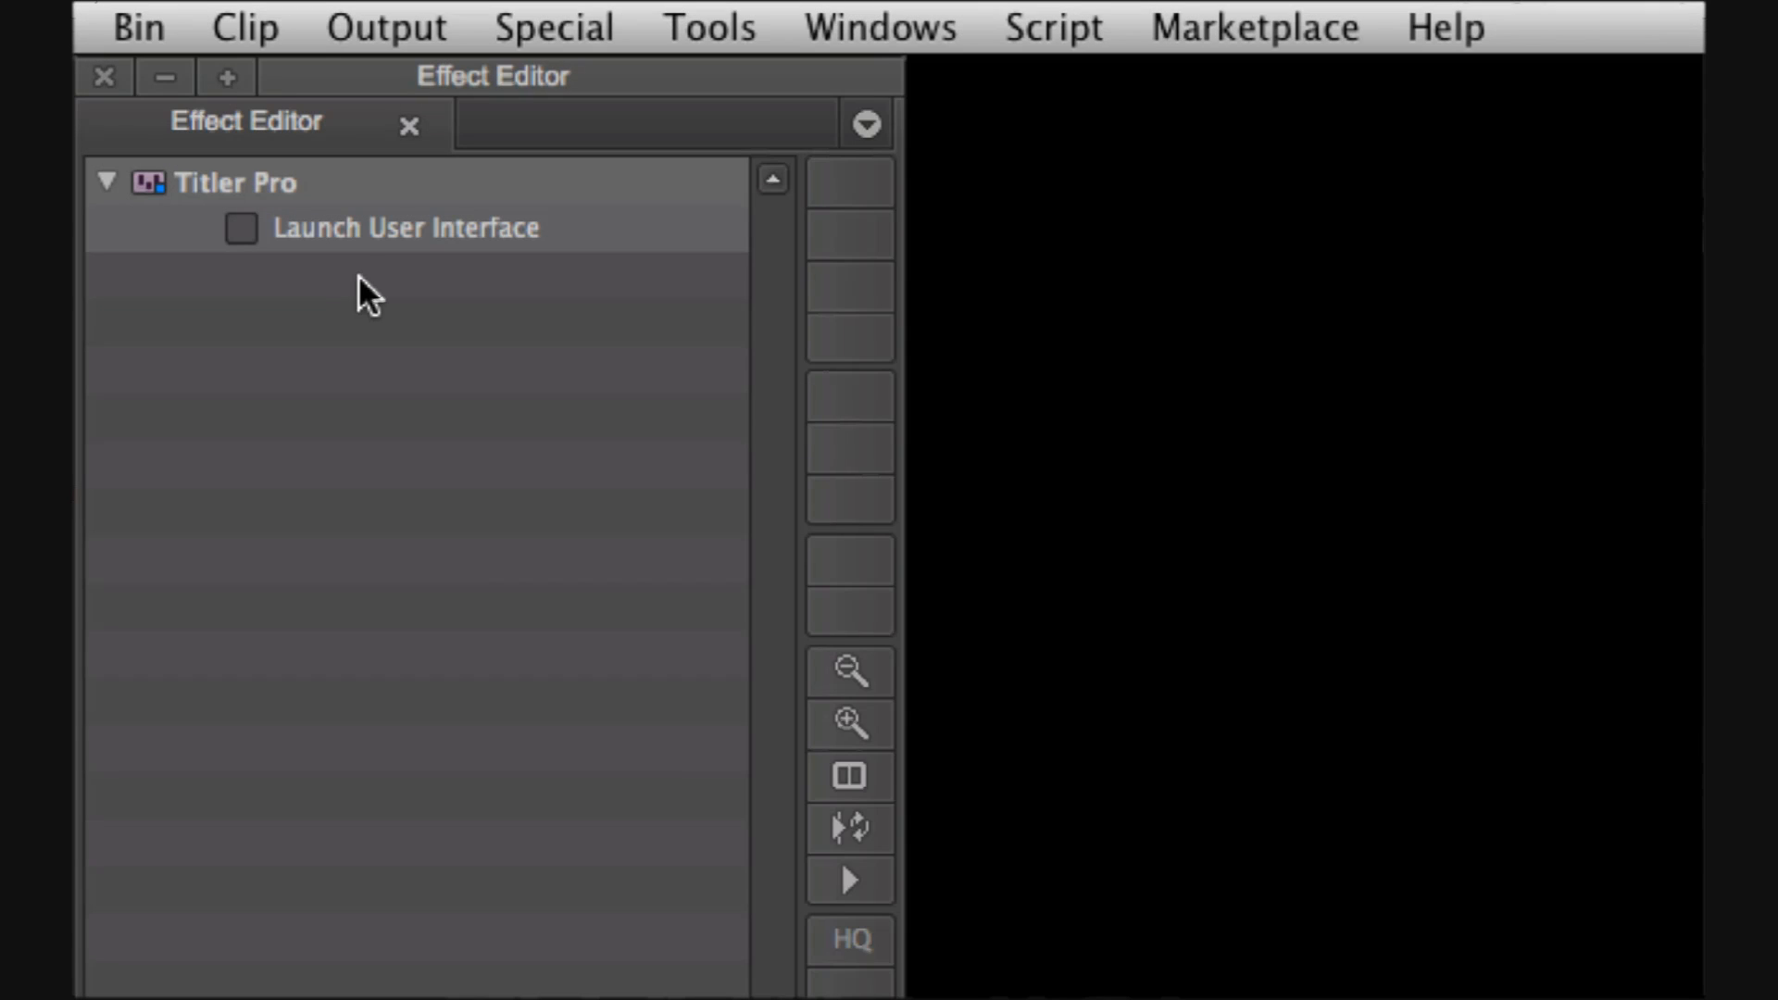
left_click(337, 238)
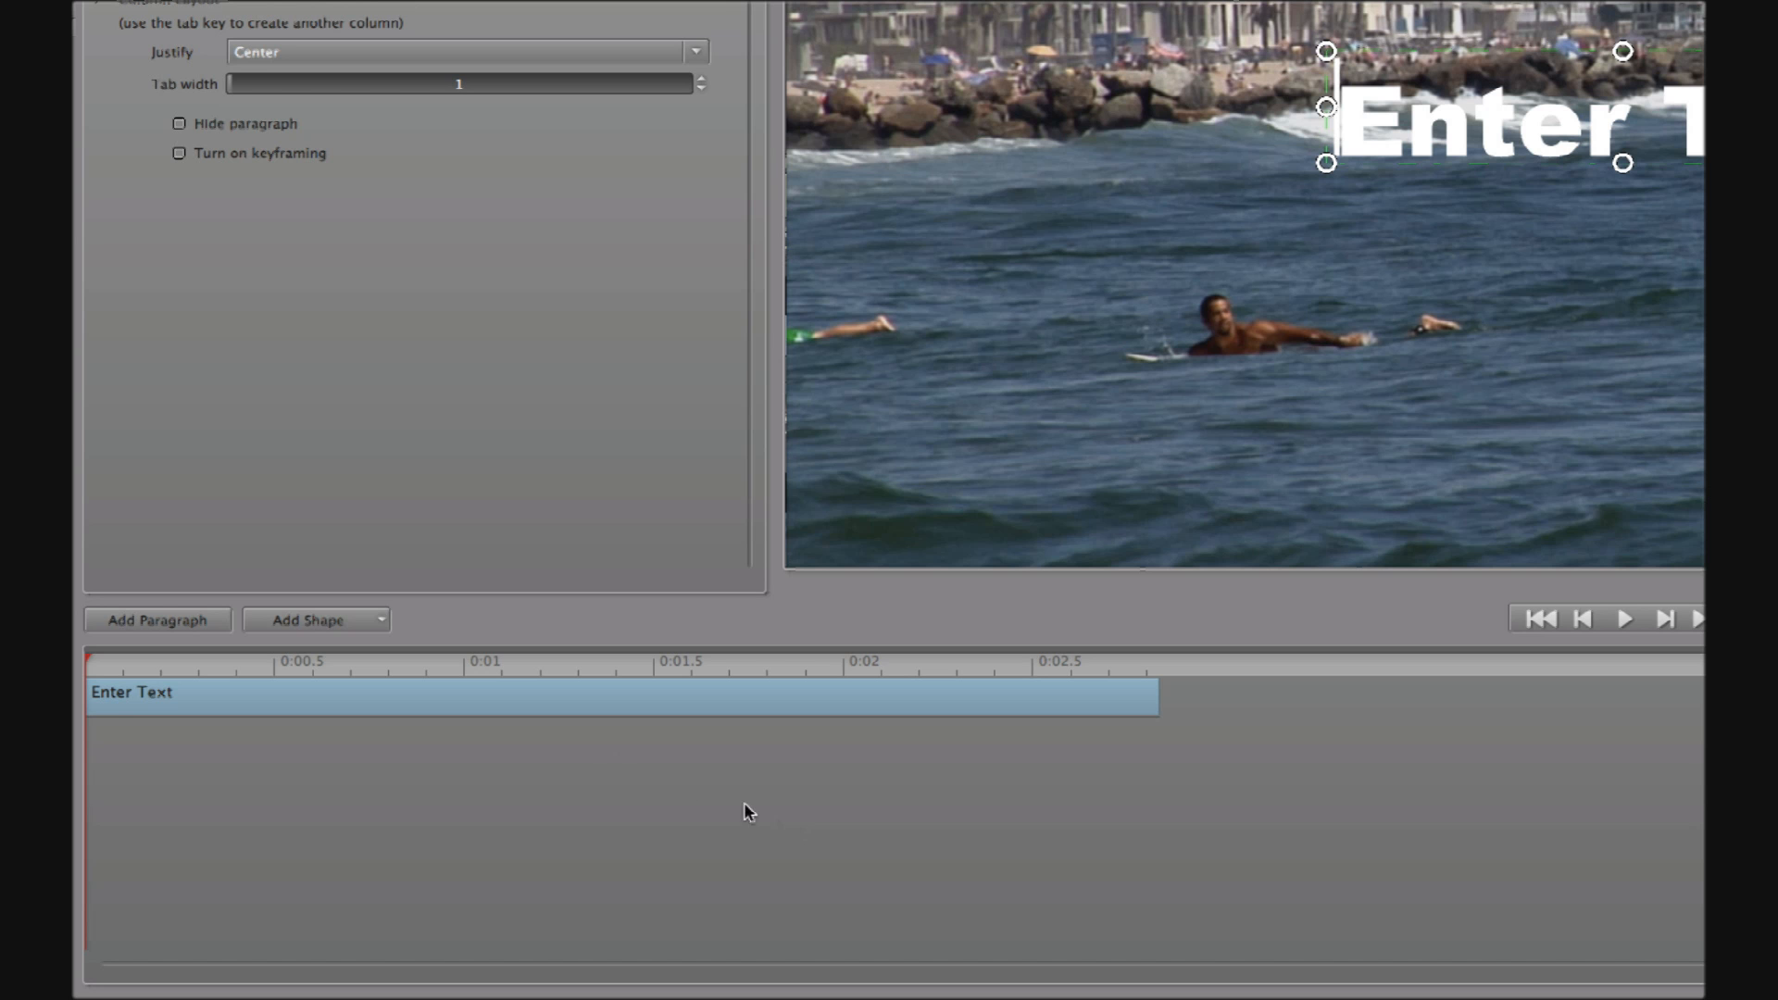
left_click(188, 773)
left_click_drag(241, 659, 324, 718)
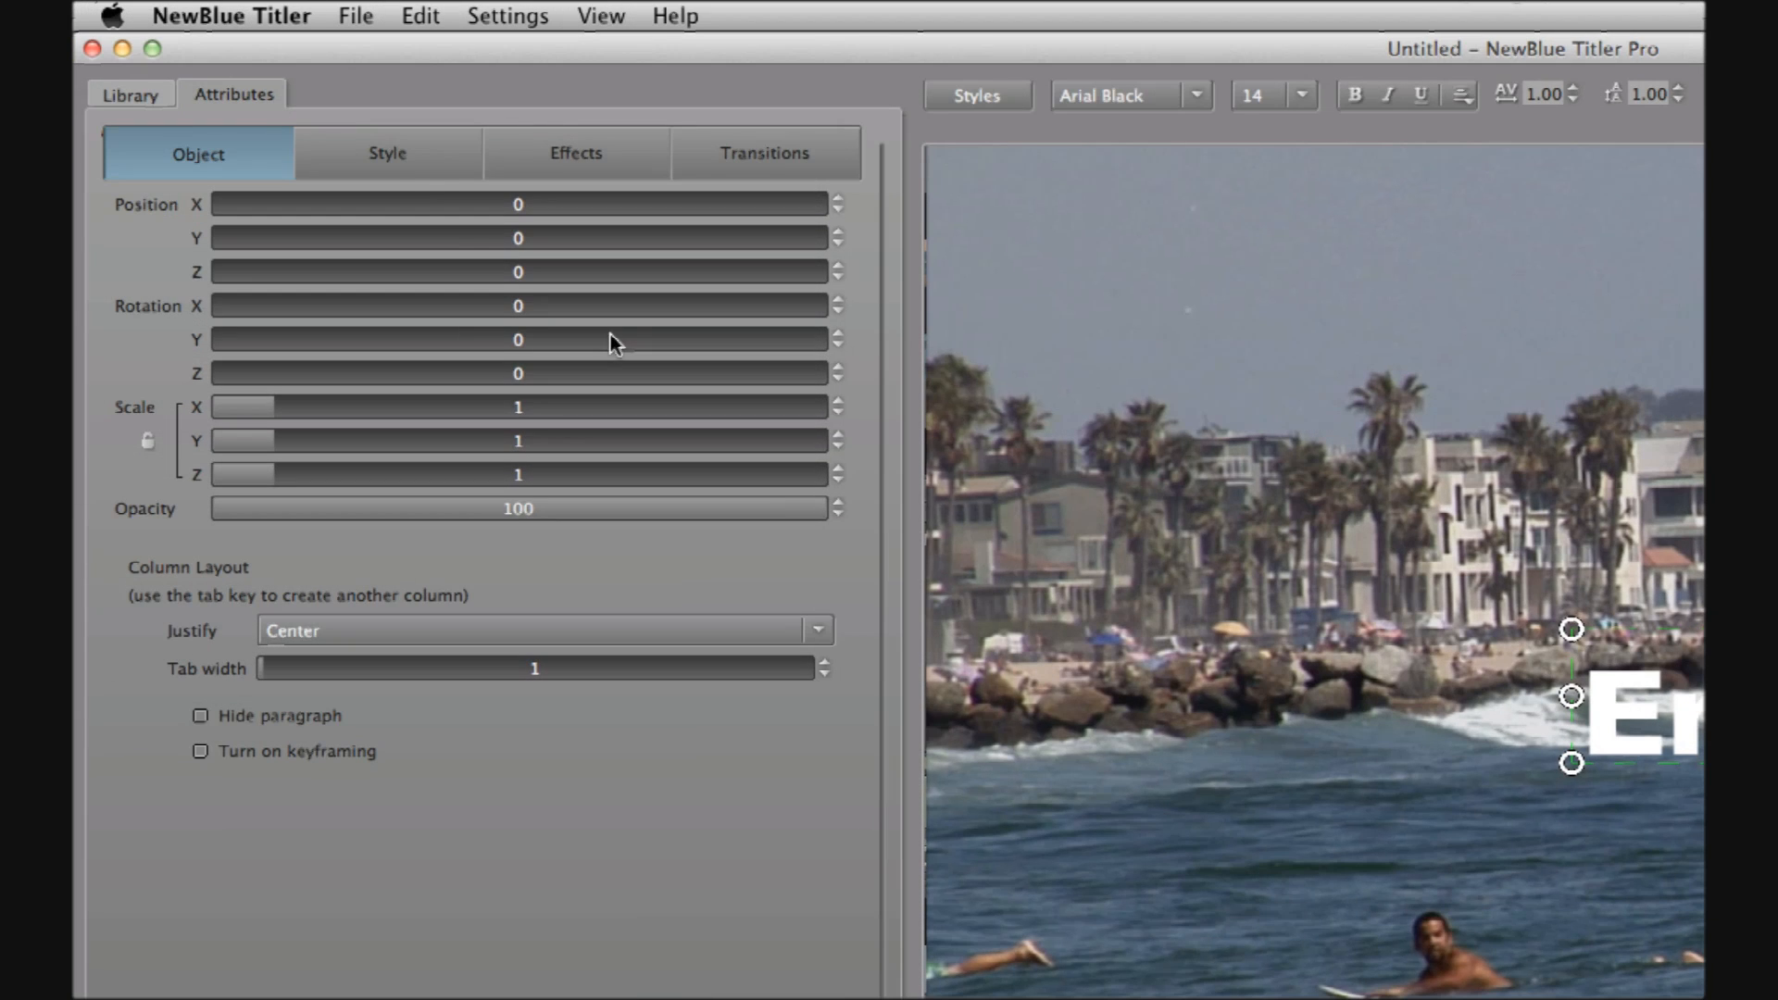
Examine the title's Style, Effects and Transitions attributes, finishing on its Object attributes
left_click(385, 158)
left_click(576, 154)
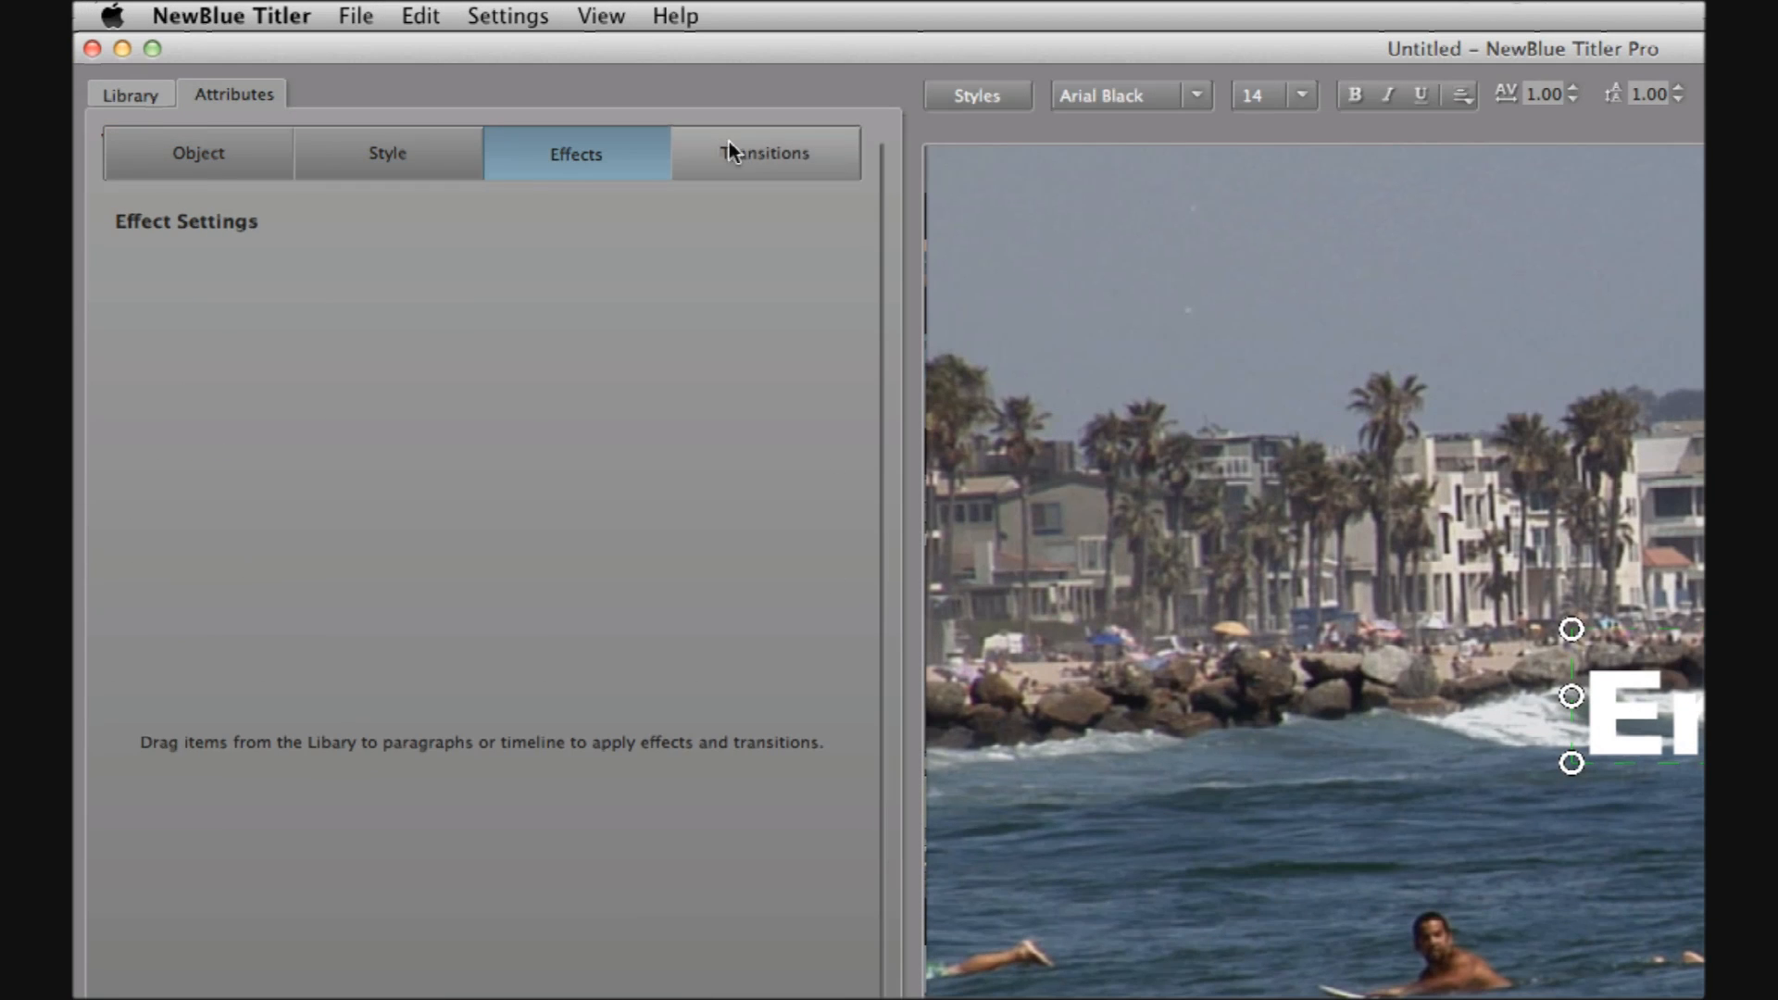
left_click(765, 150)
left_click(229, 173)
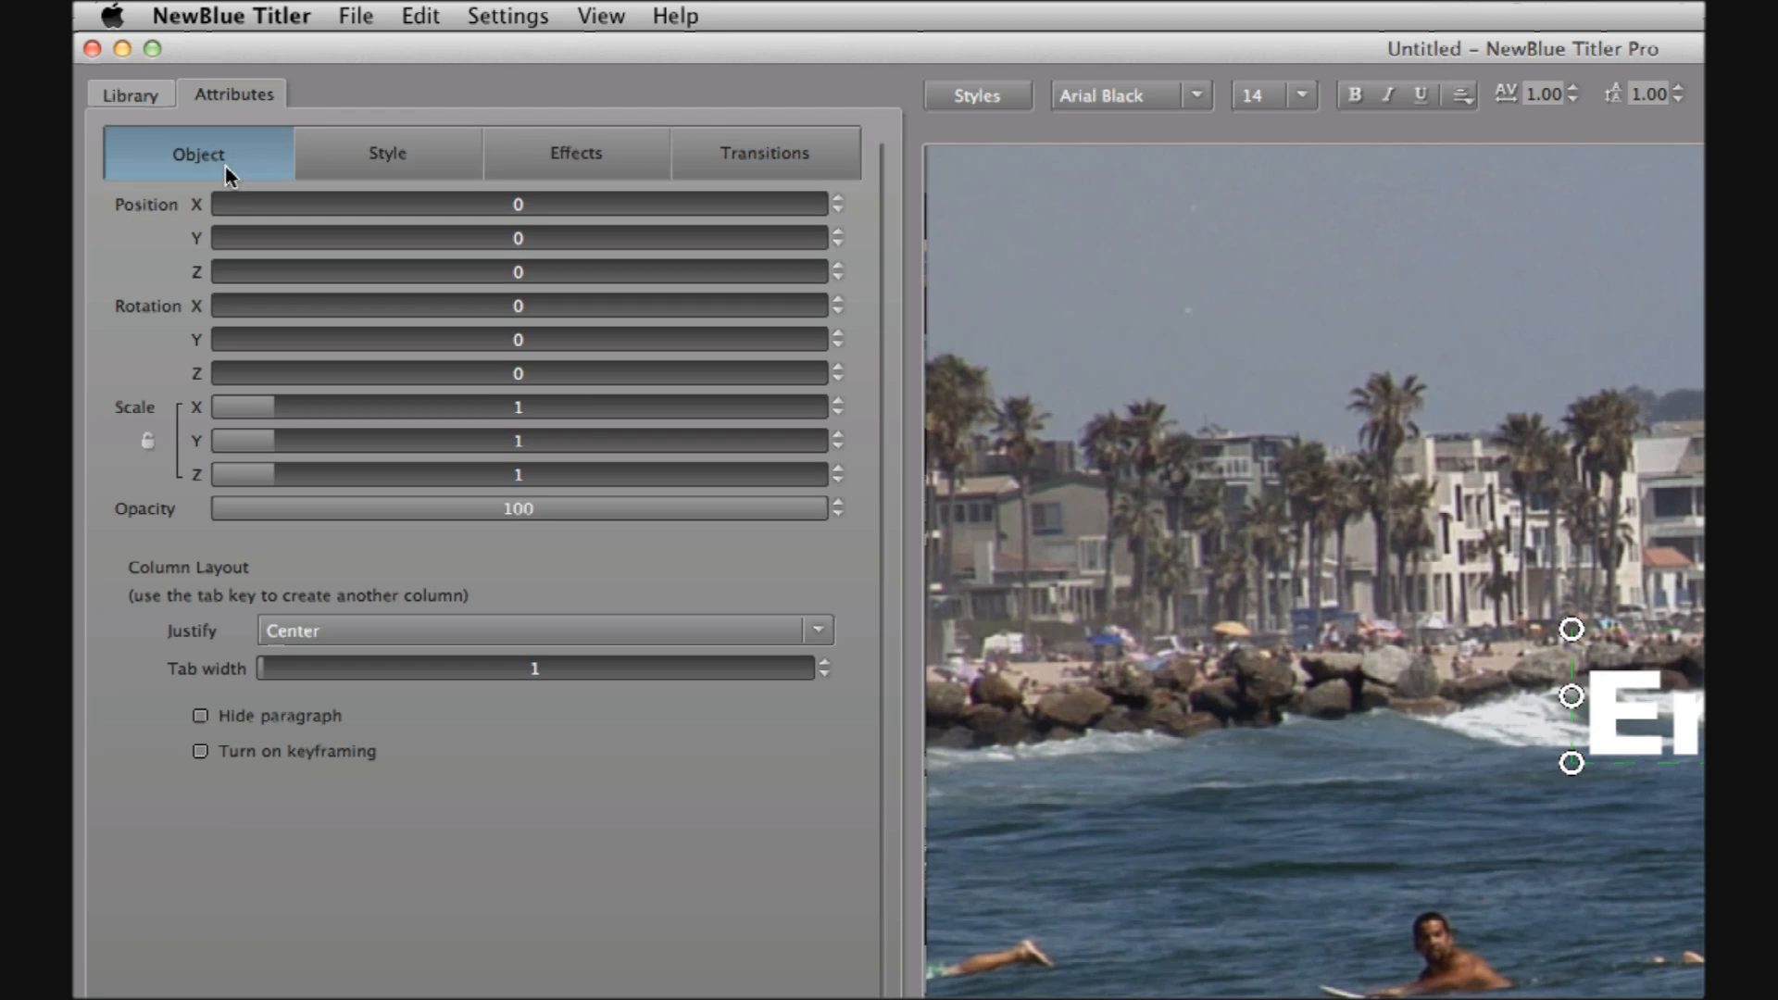
Look at the library's Styles presets and the application menus, then return to the title's attributes
left_click(131, 96)
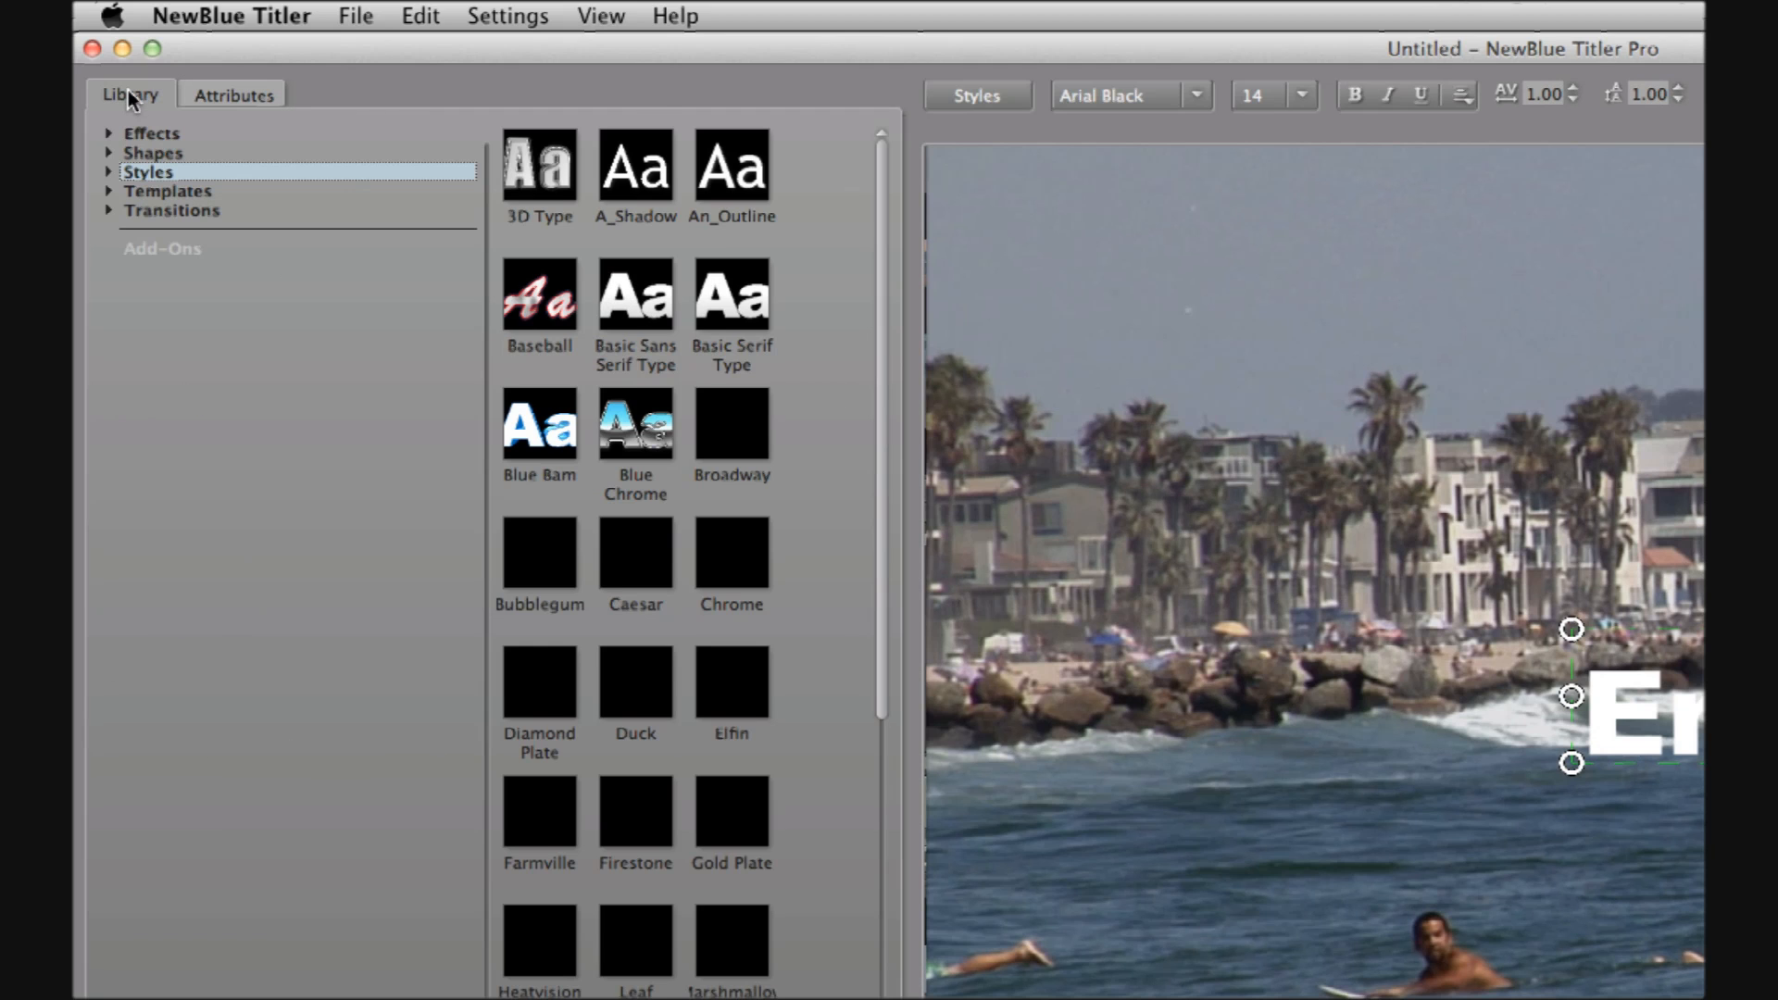
left_click(180, 16)
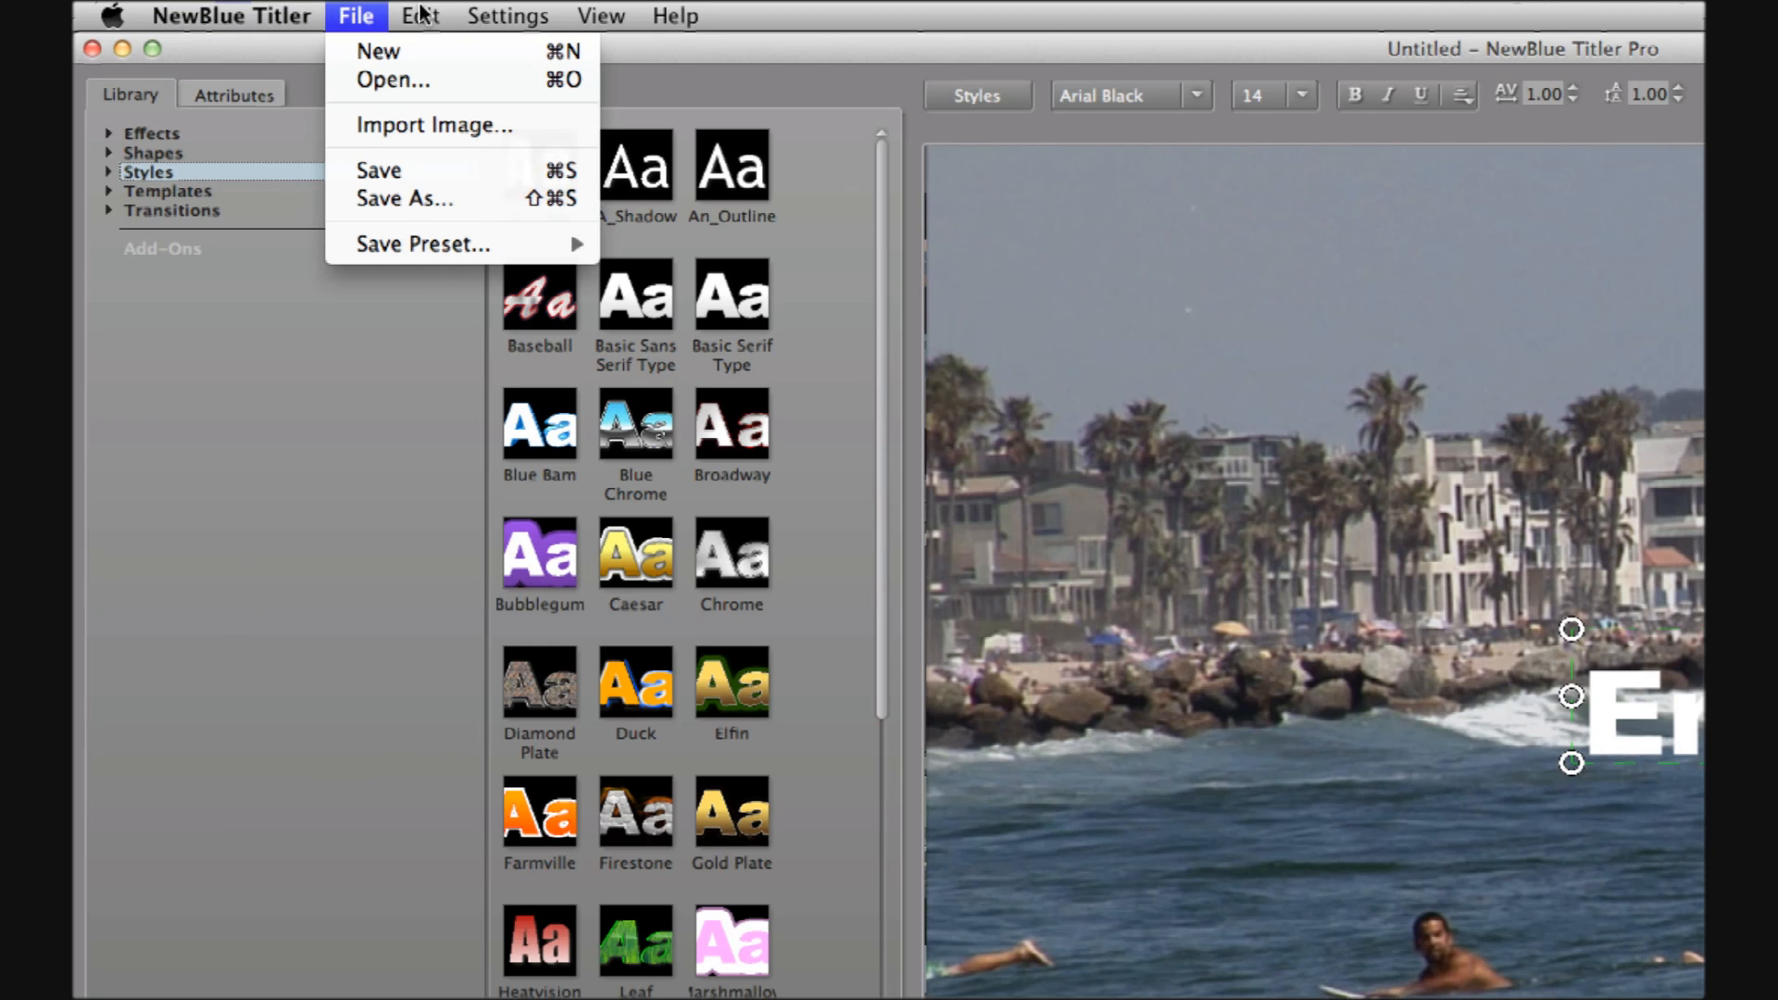
mouse_move(496, 10)
left_click(287, 176)
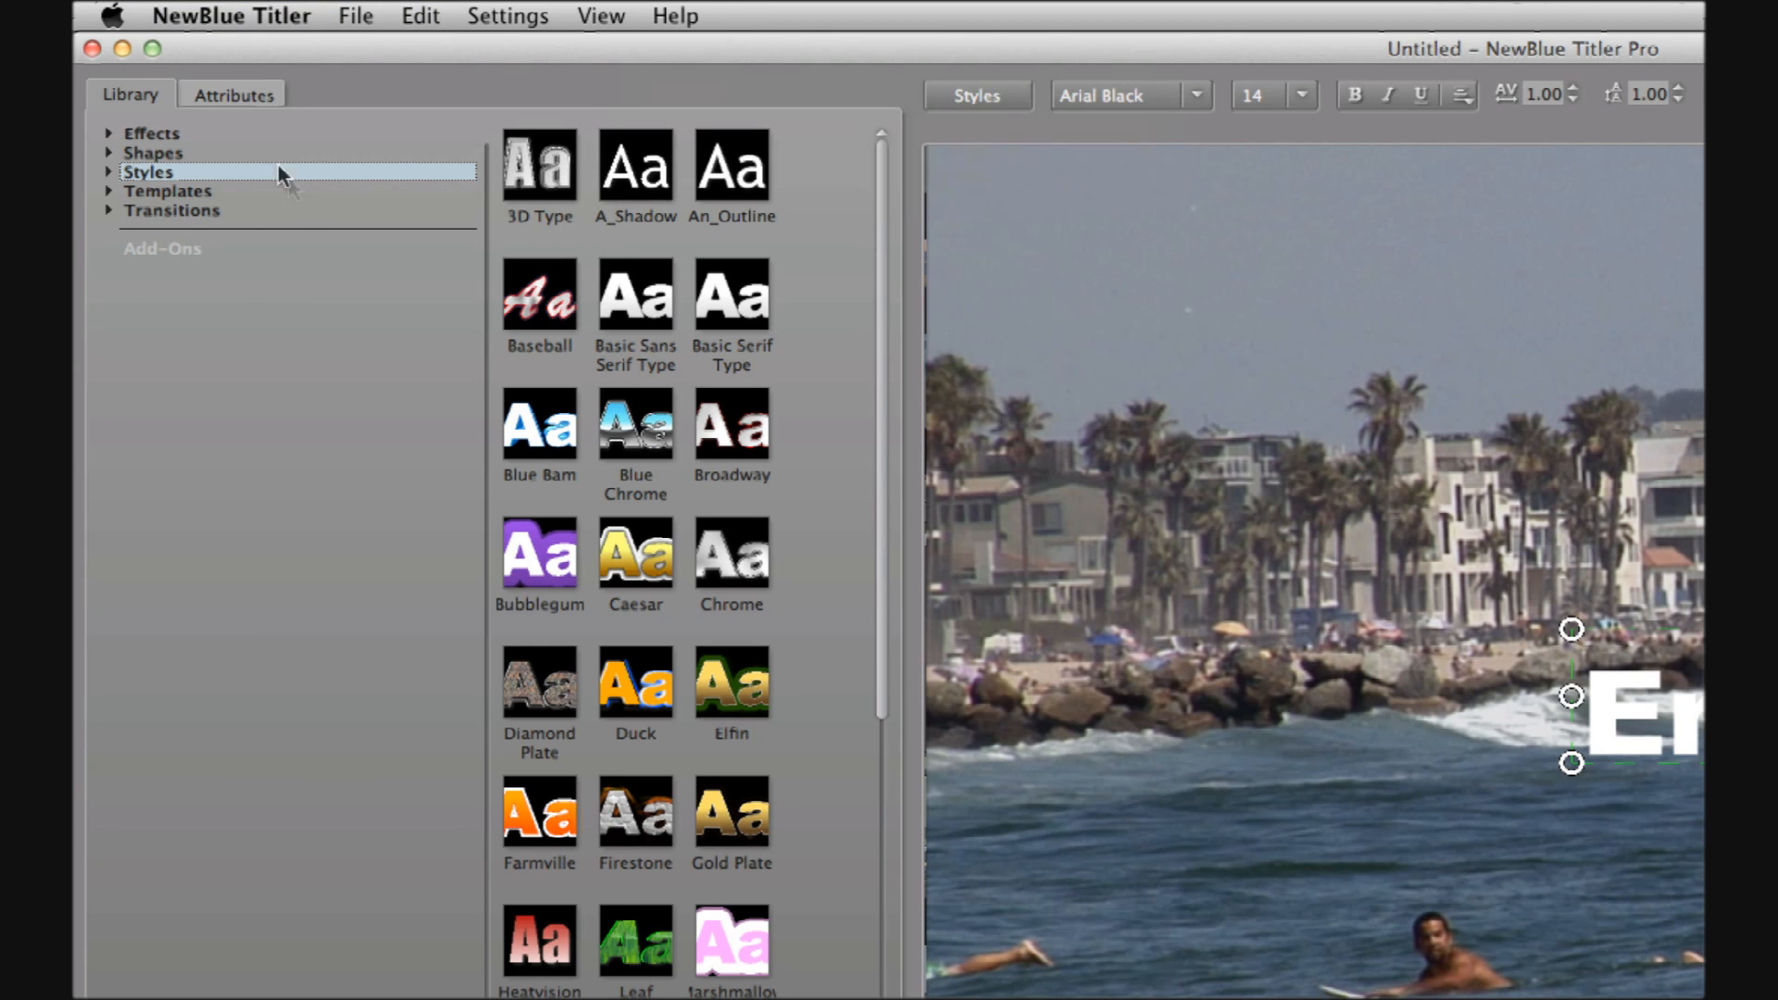
left_click(236, 96)
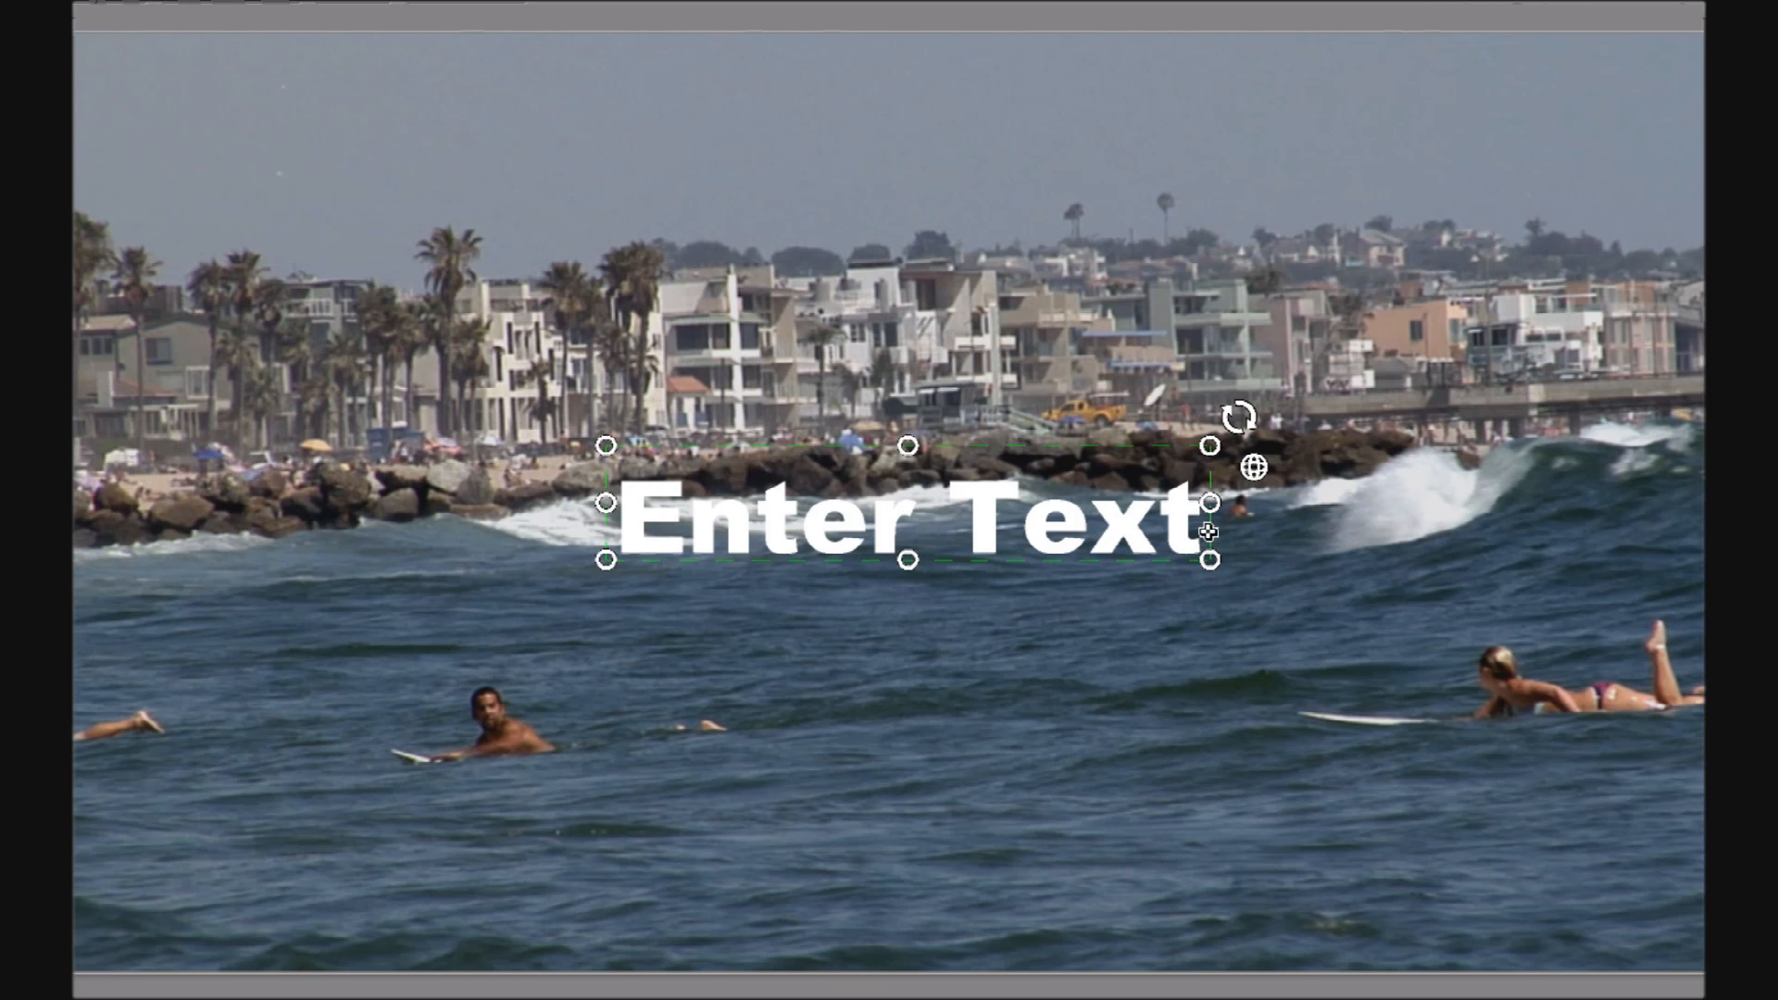
Replace the title's placeholder text with "Surf"
left_click(1194, 526)
key("BackSpace")
key("BackSpace")
key("BackSpace")
key("BackSpace")
key("BackSpace")
key("BackSpace")
key("BackSpace")
key("BackSpace")
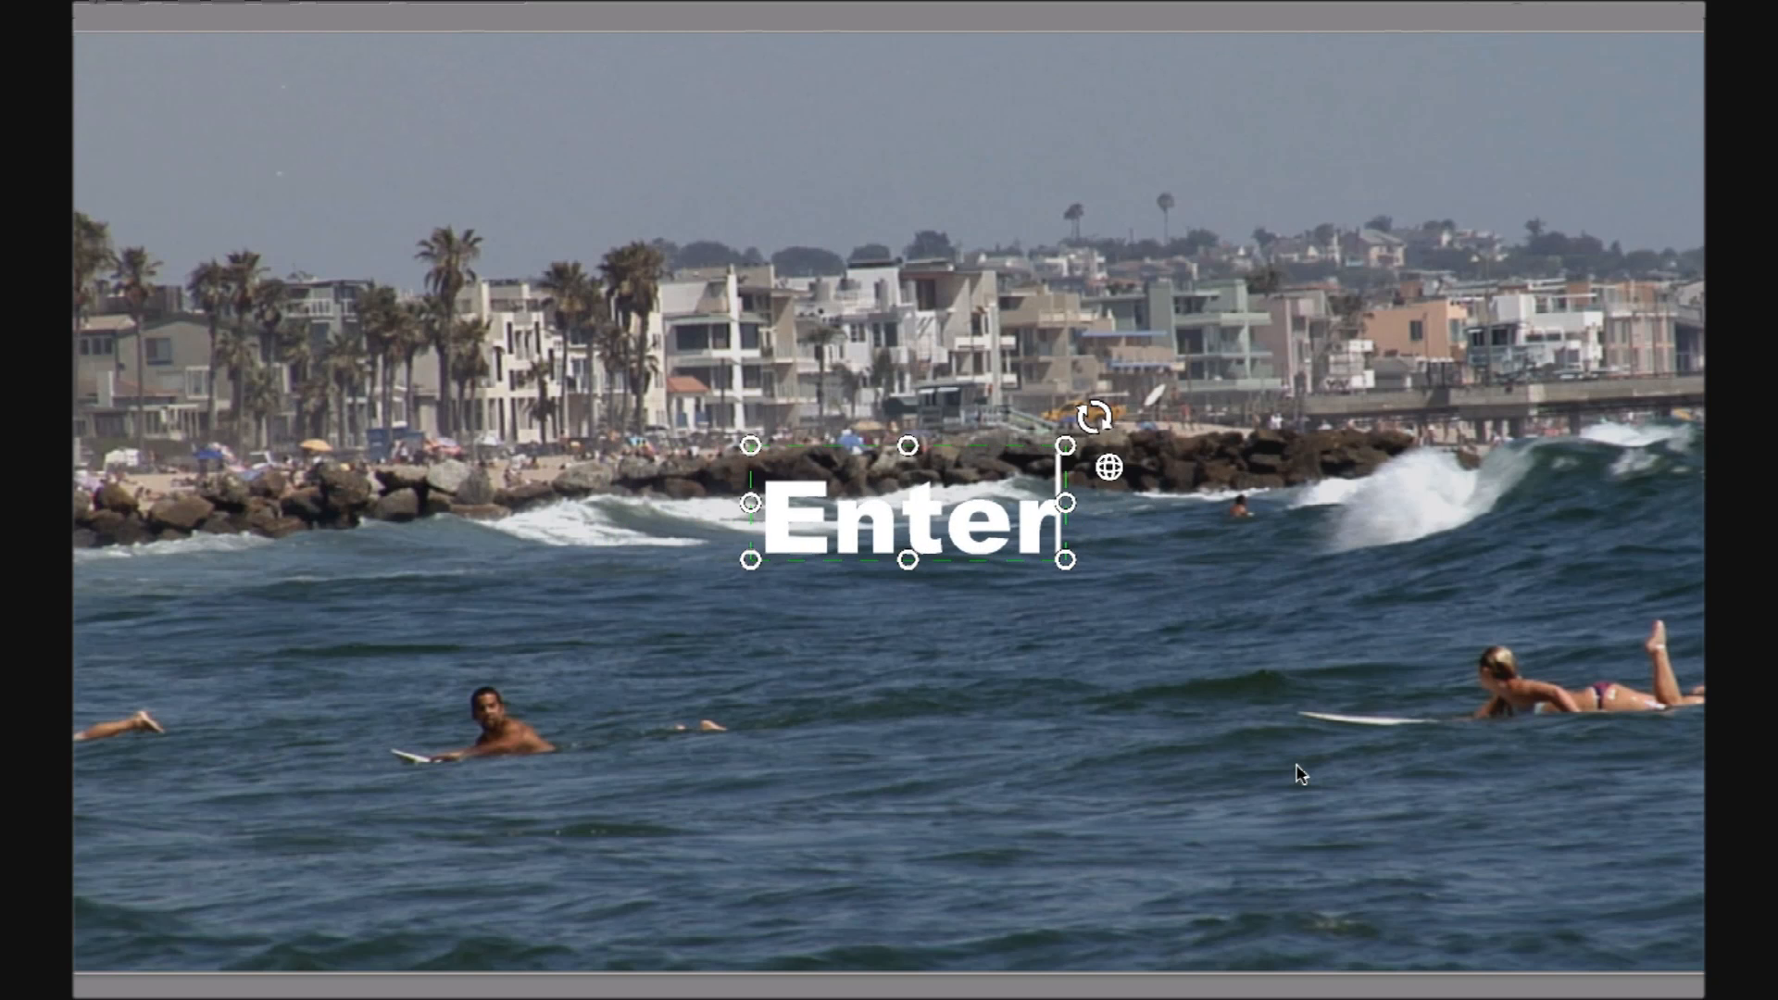
key("BackSpace")
key("BackSpace")
type("Surf")
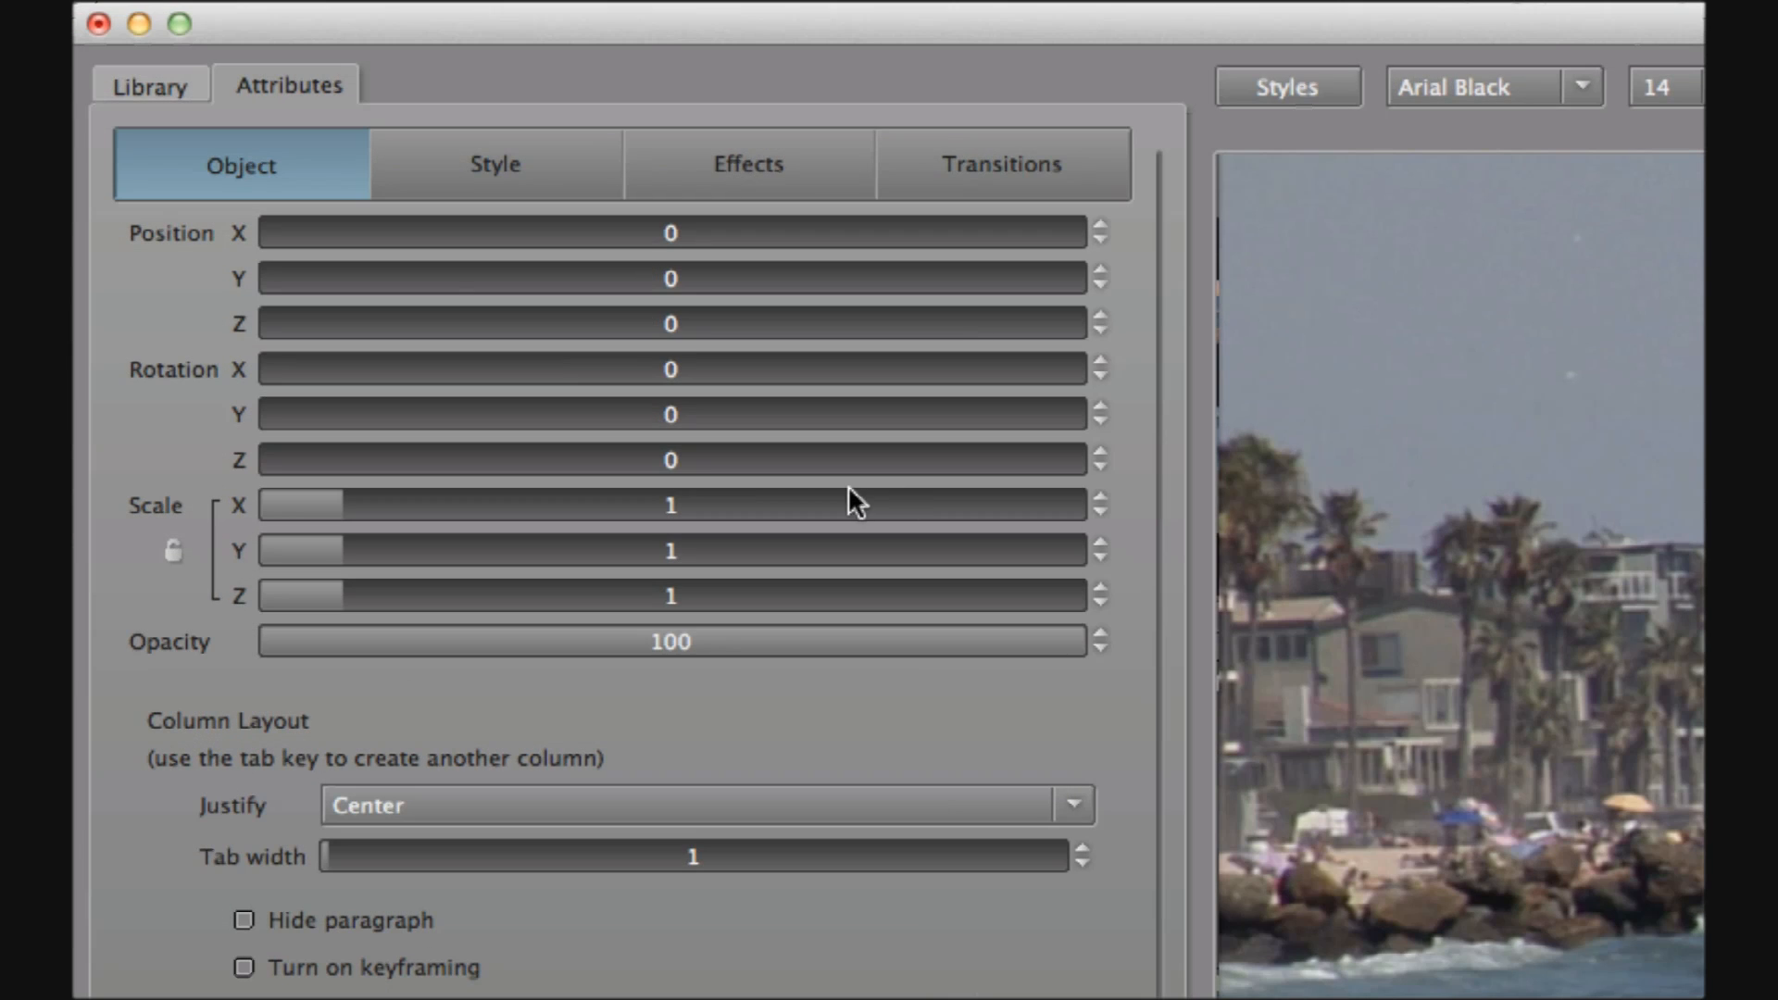
Look through the library's Effects, Shapes, Styles, Templates and Transitions categories
left_click(157, 87)
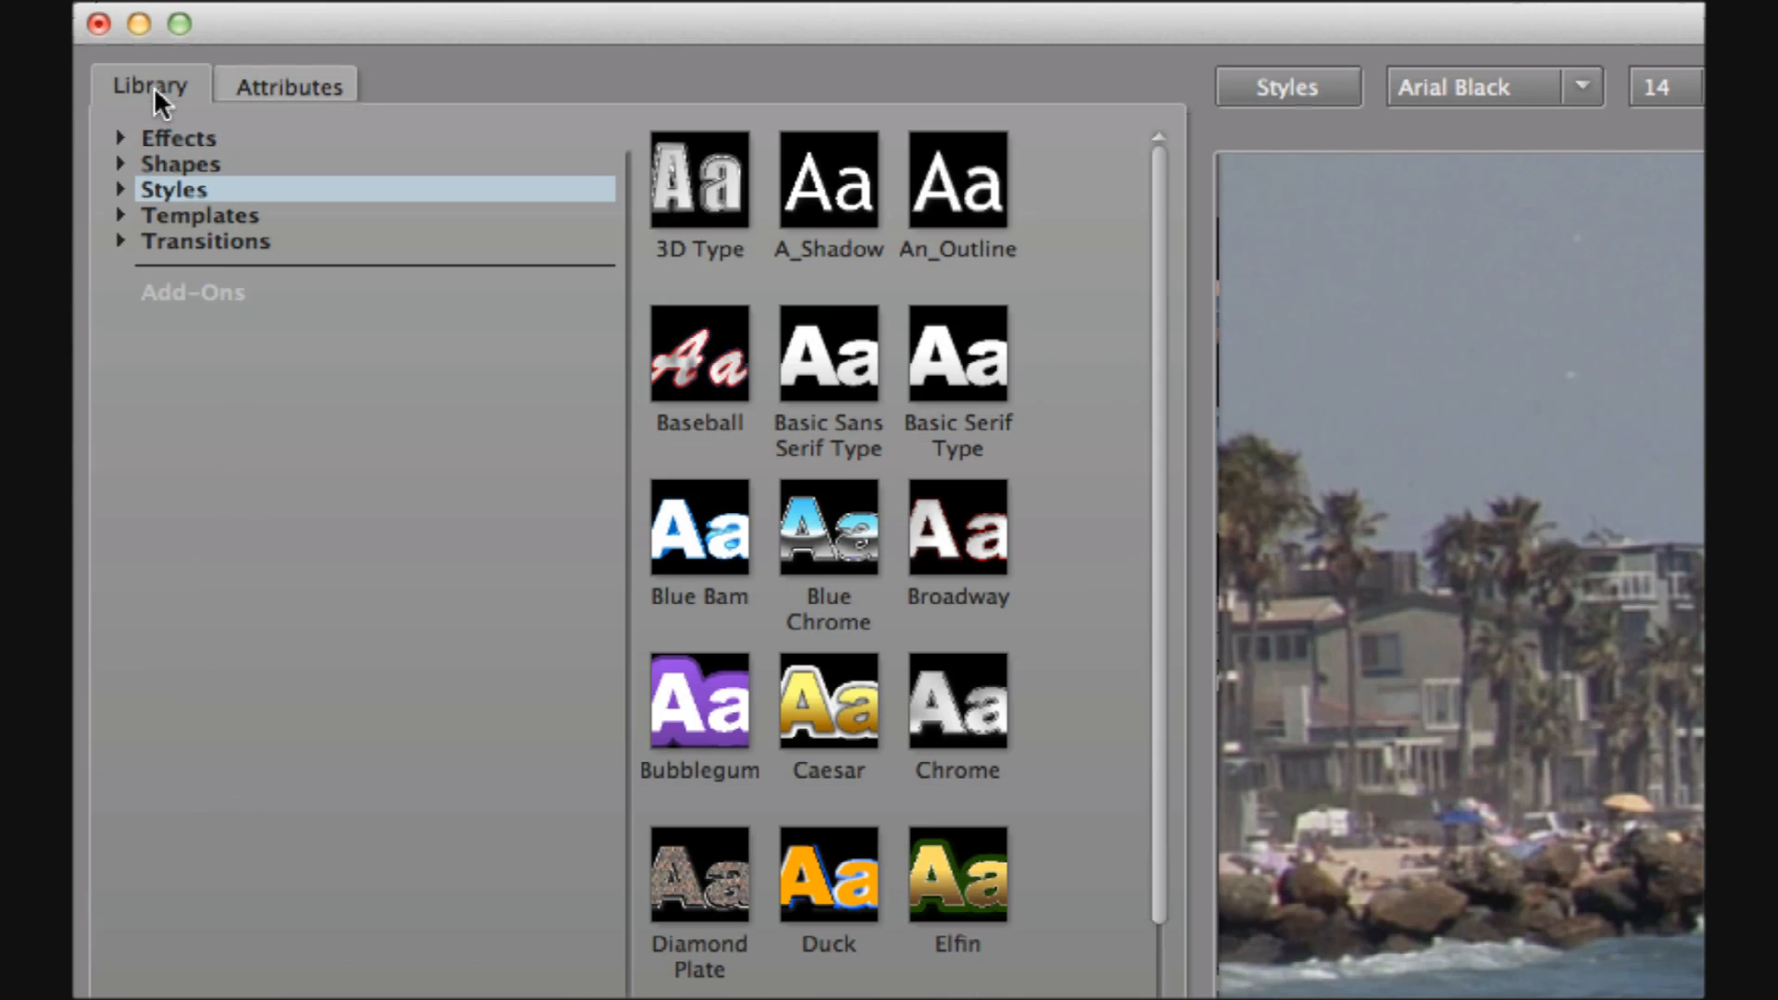
left_click(172, 135)
left_click(246, 165)
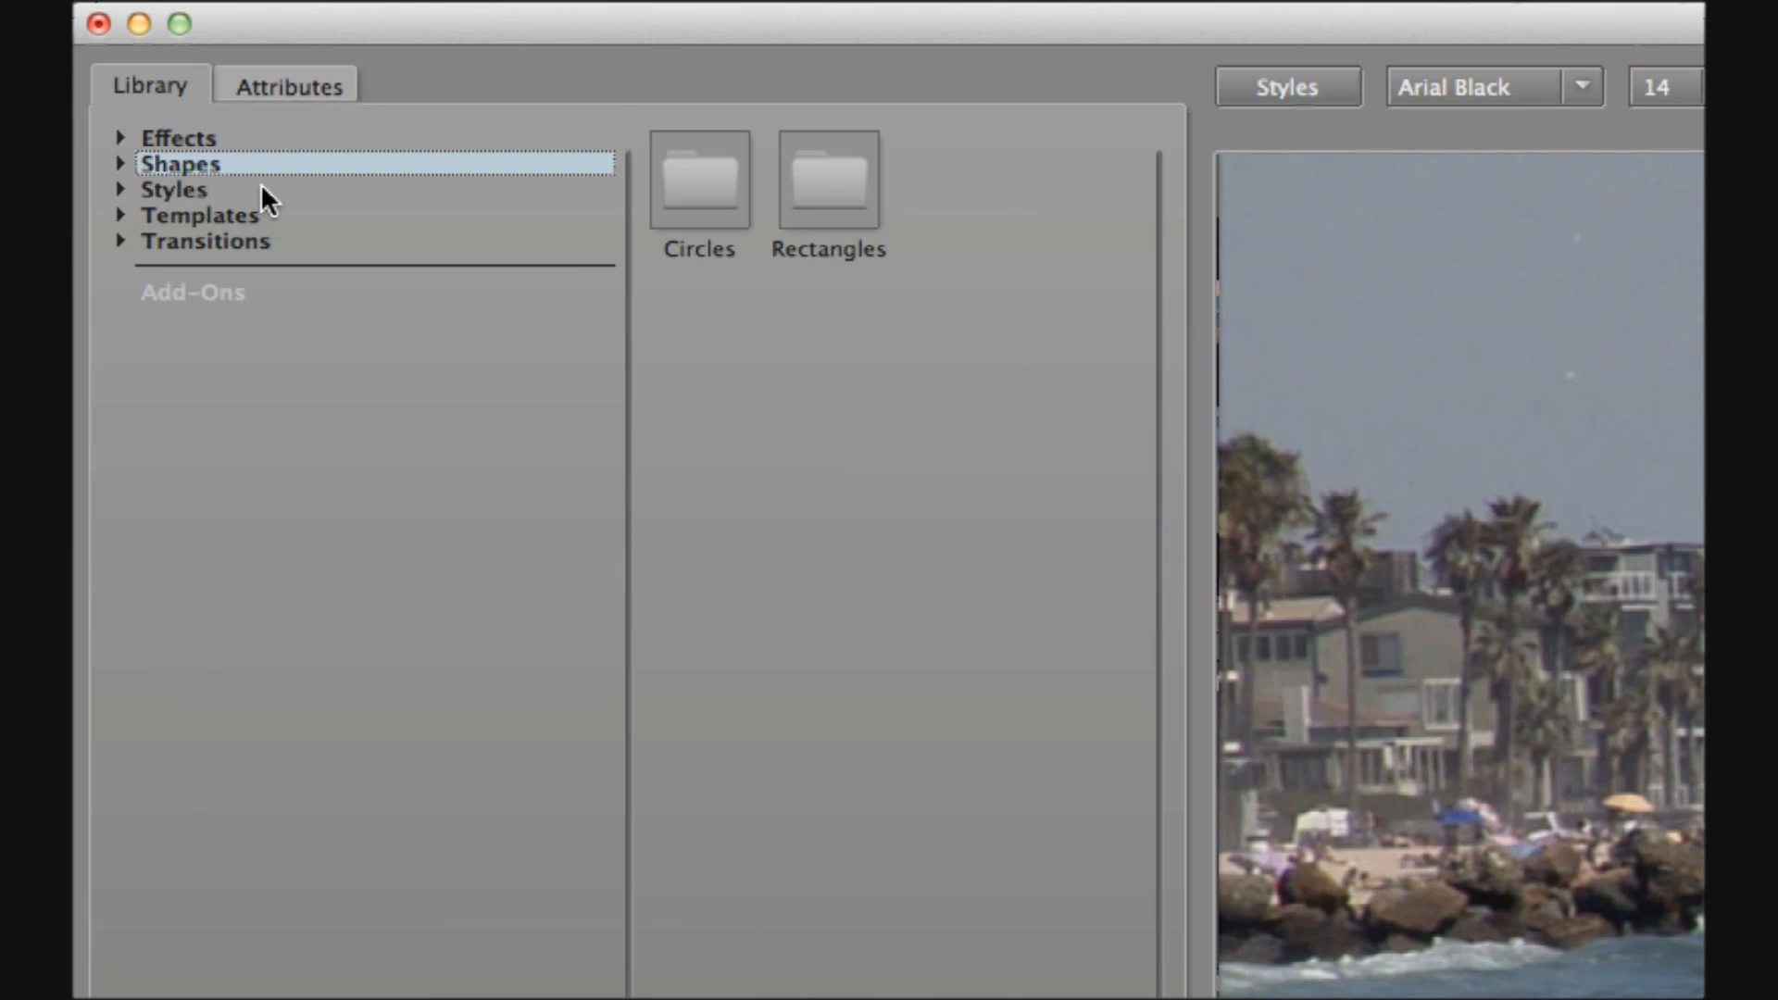
left_click(262, 189)
left_click(295, 215)
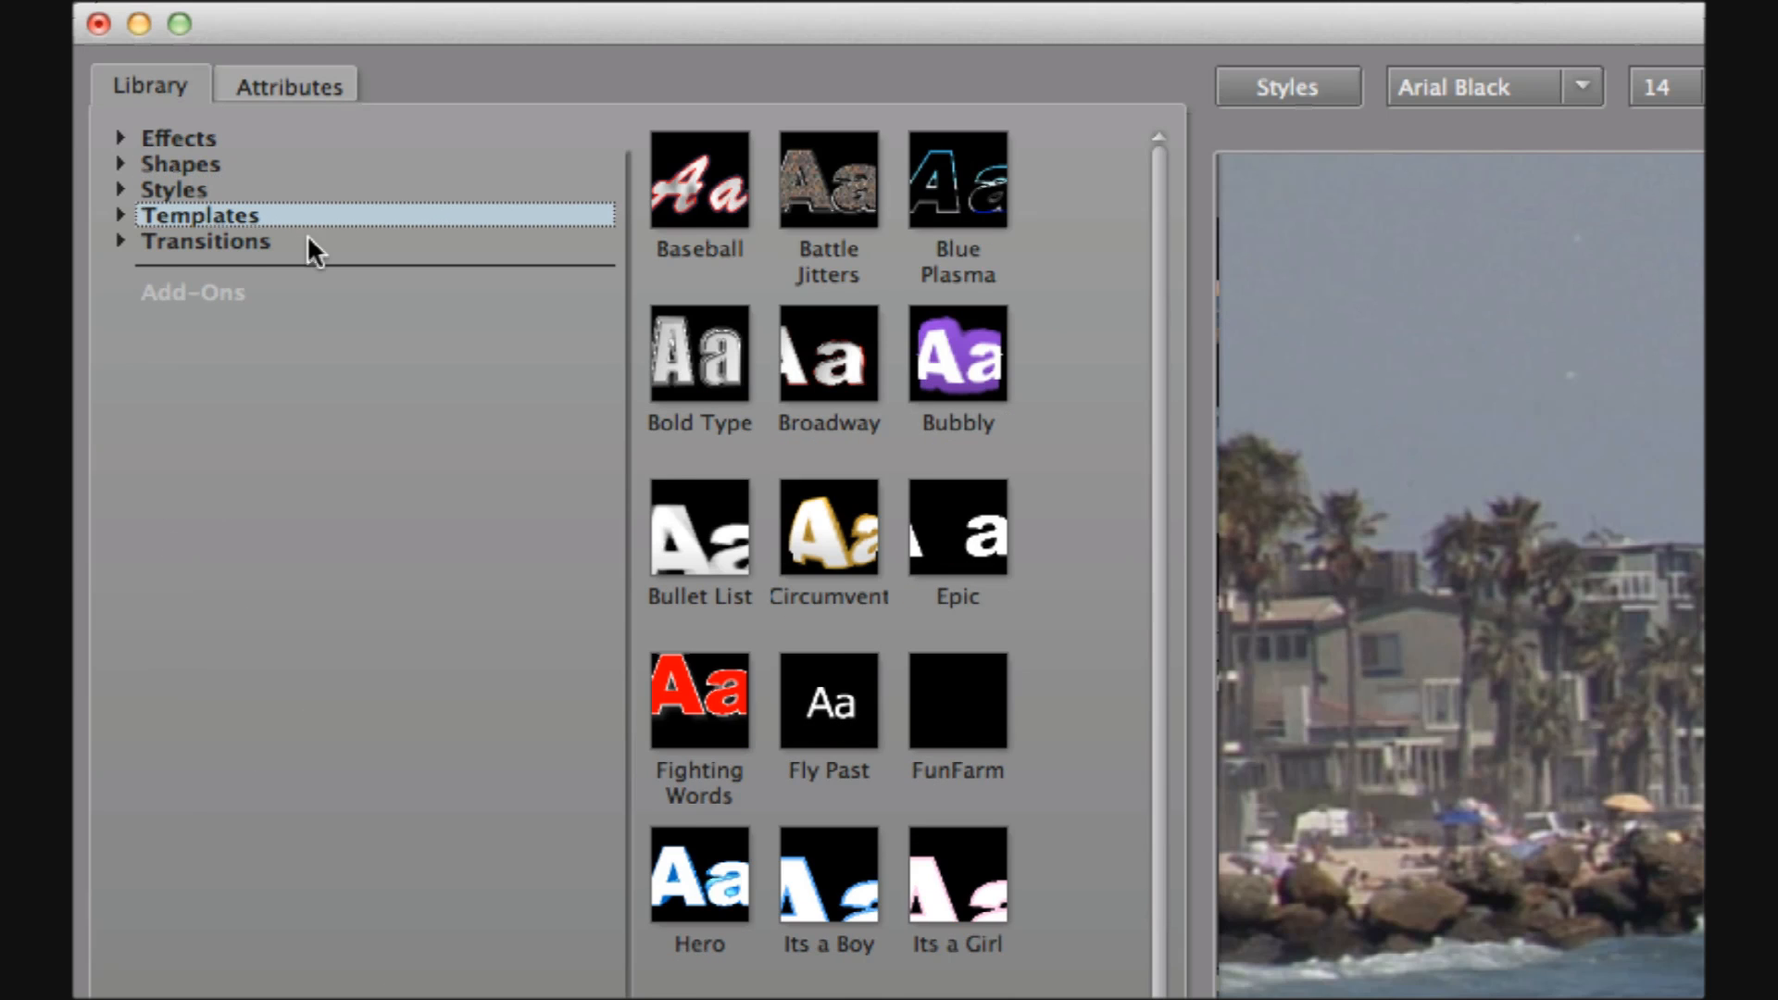
left_click(307, 239)
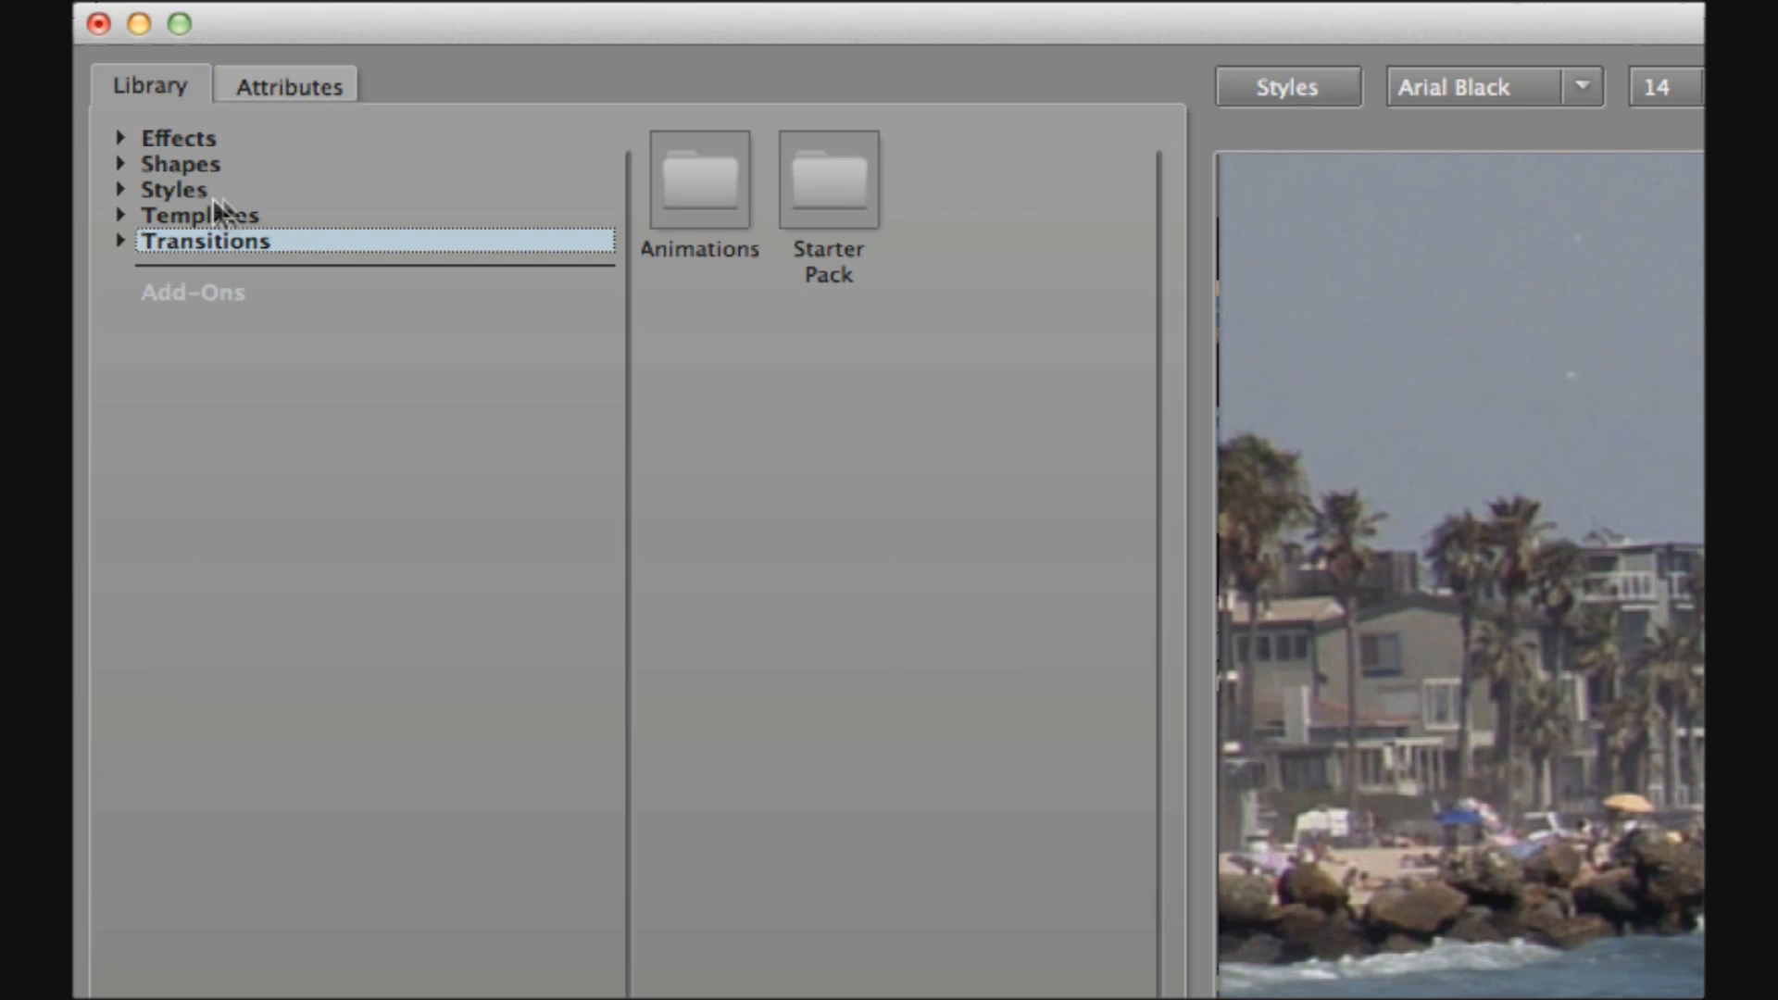
Expand the Templates category and preview the Battle Jitters and Blue Plasma templates on the Surf title
left_click(120, 214)
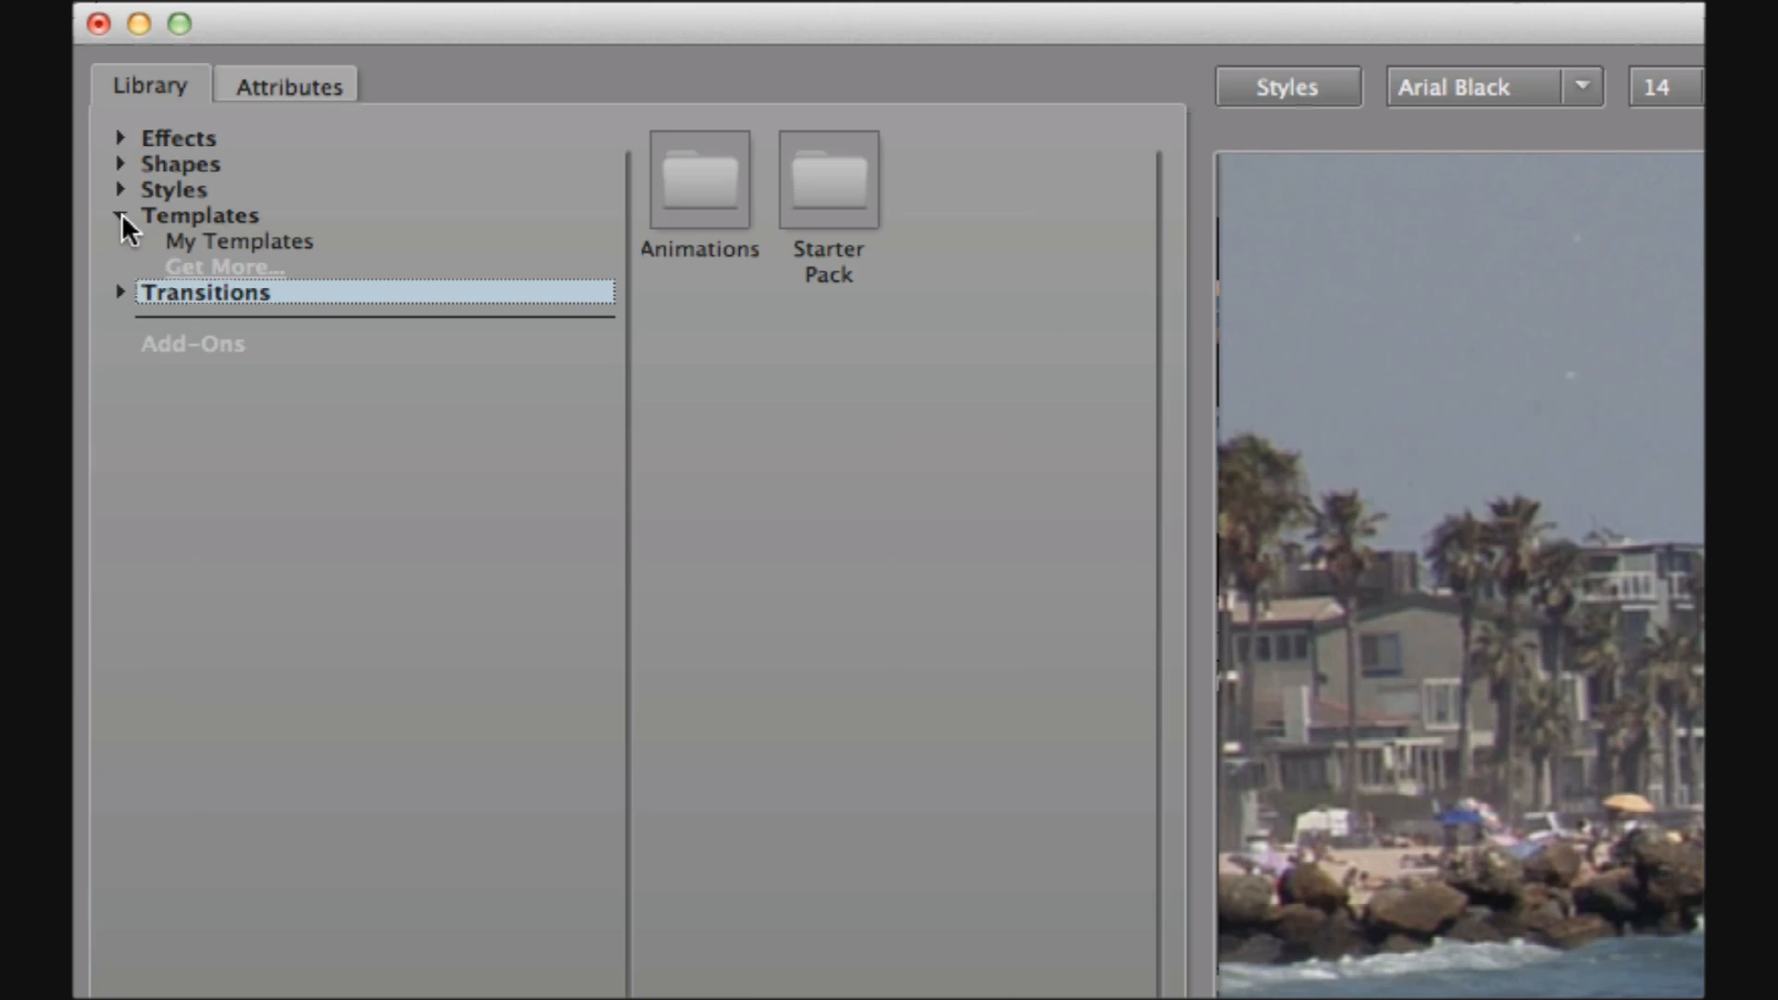
left_click(209, 213)
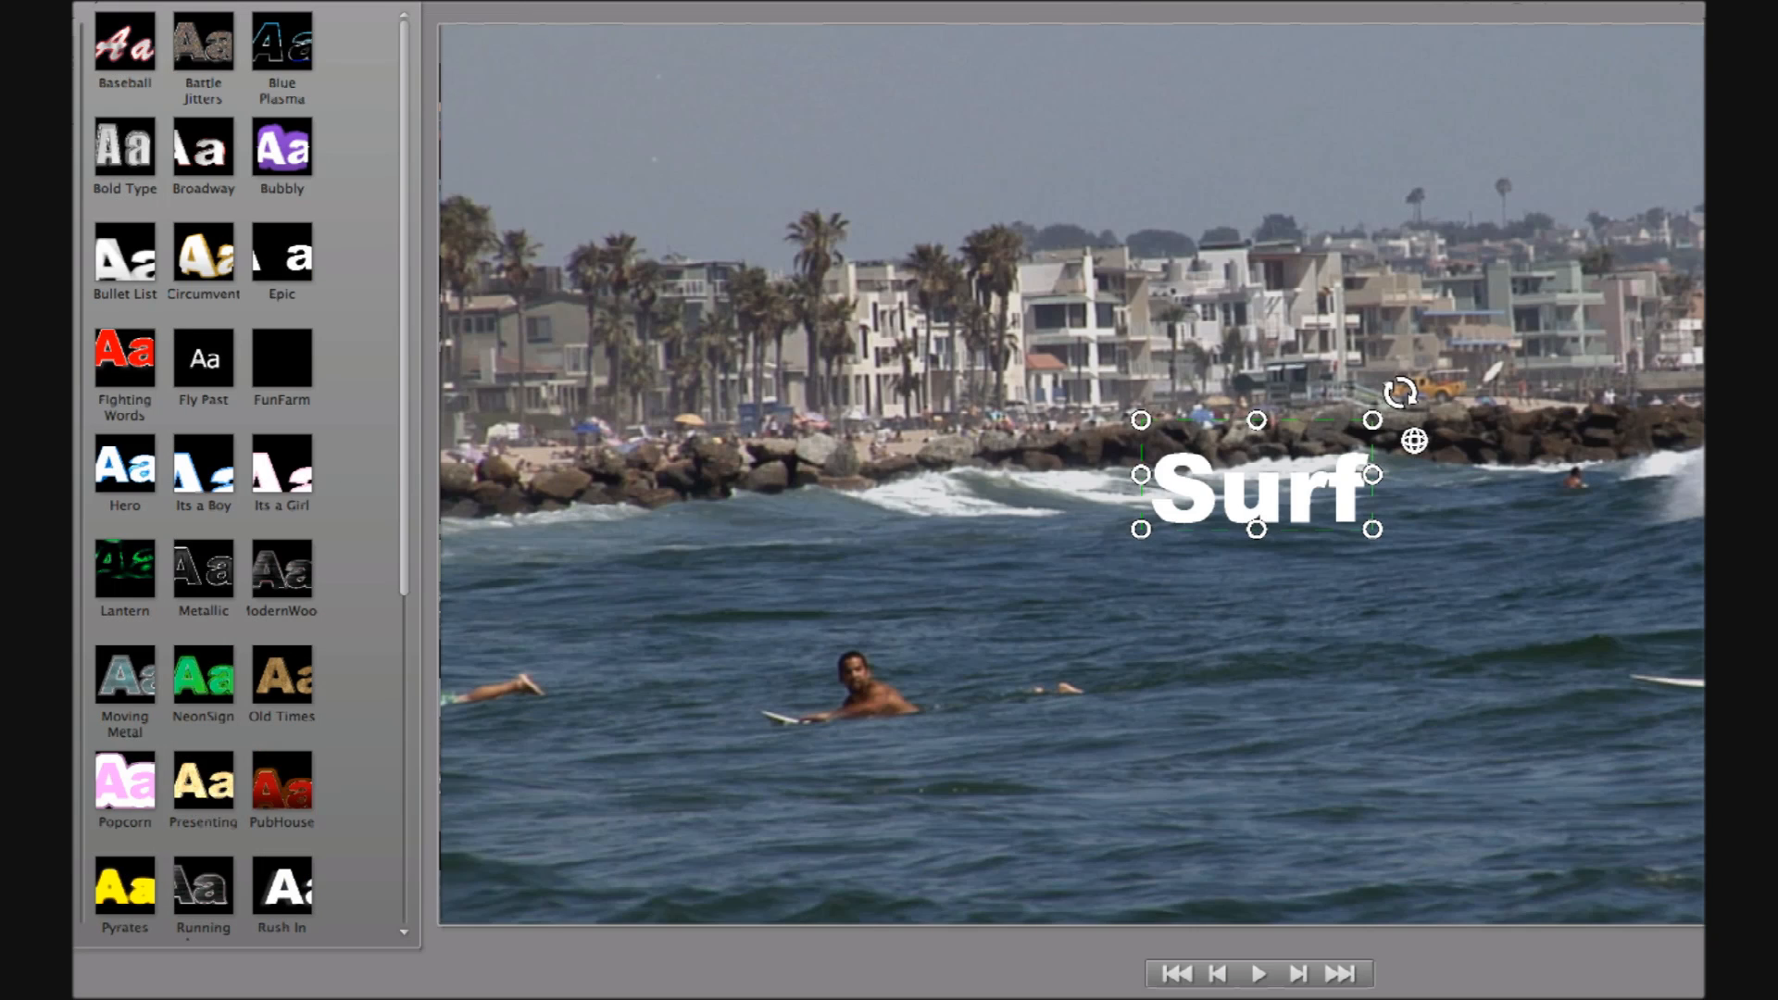
mouse_move(199, 53)
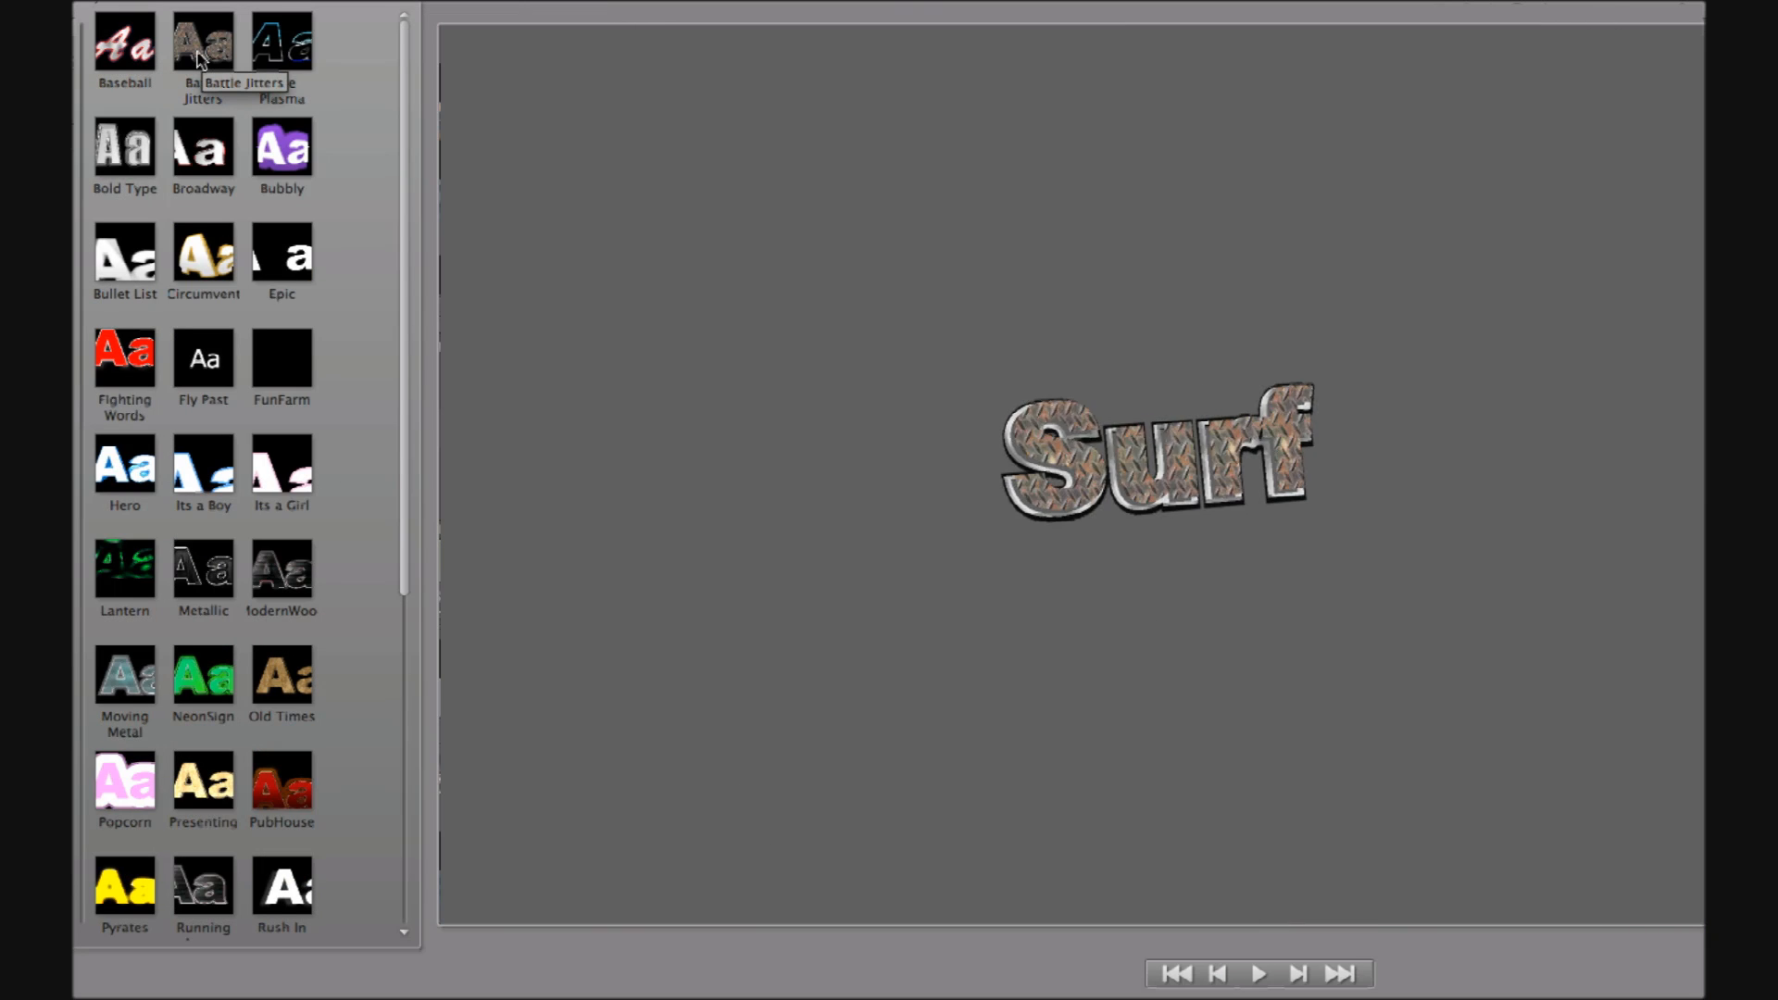
mouse_move(278, 53)
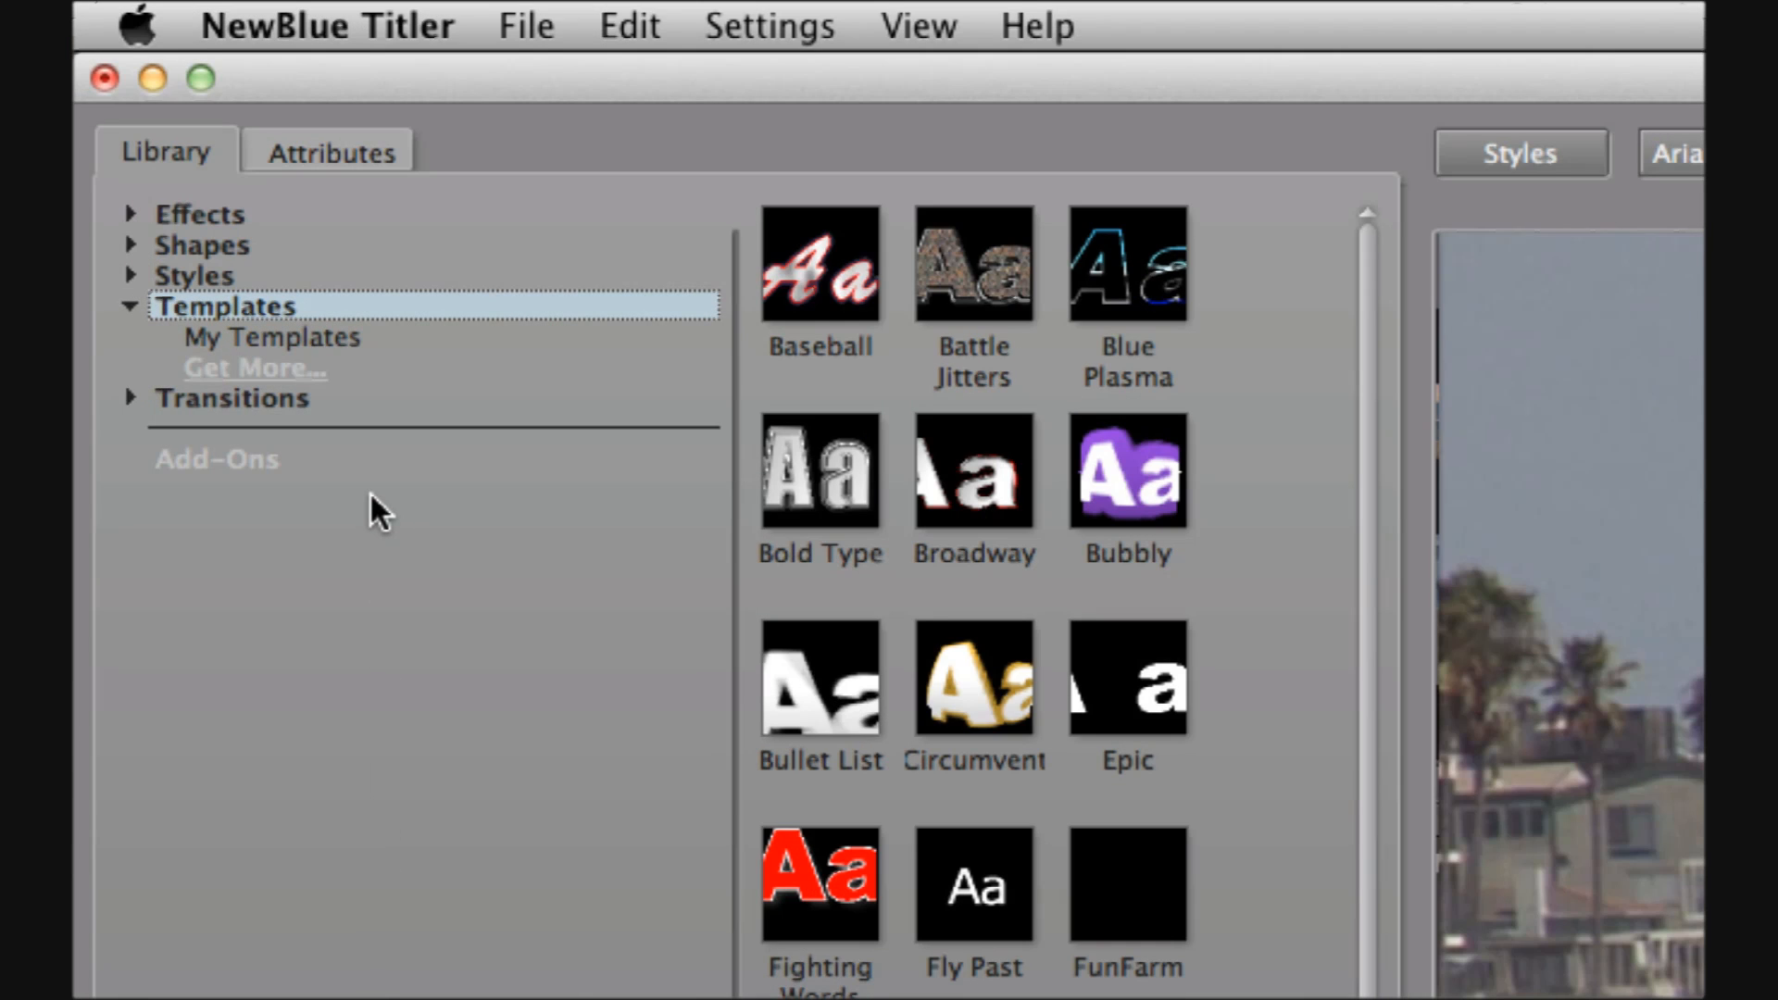
Switch to the library's Styles presets and preview Farmville, Leaf, Melon and Metal on the Surf title
left_click(131, 295)
left_click(129, 276)
left_click(187, 272)
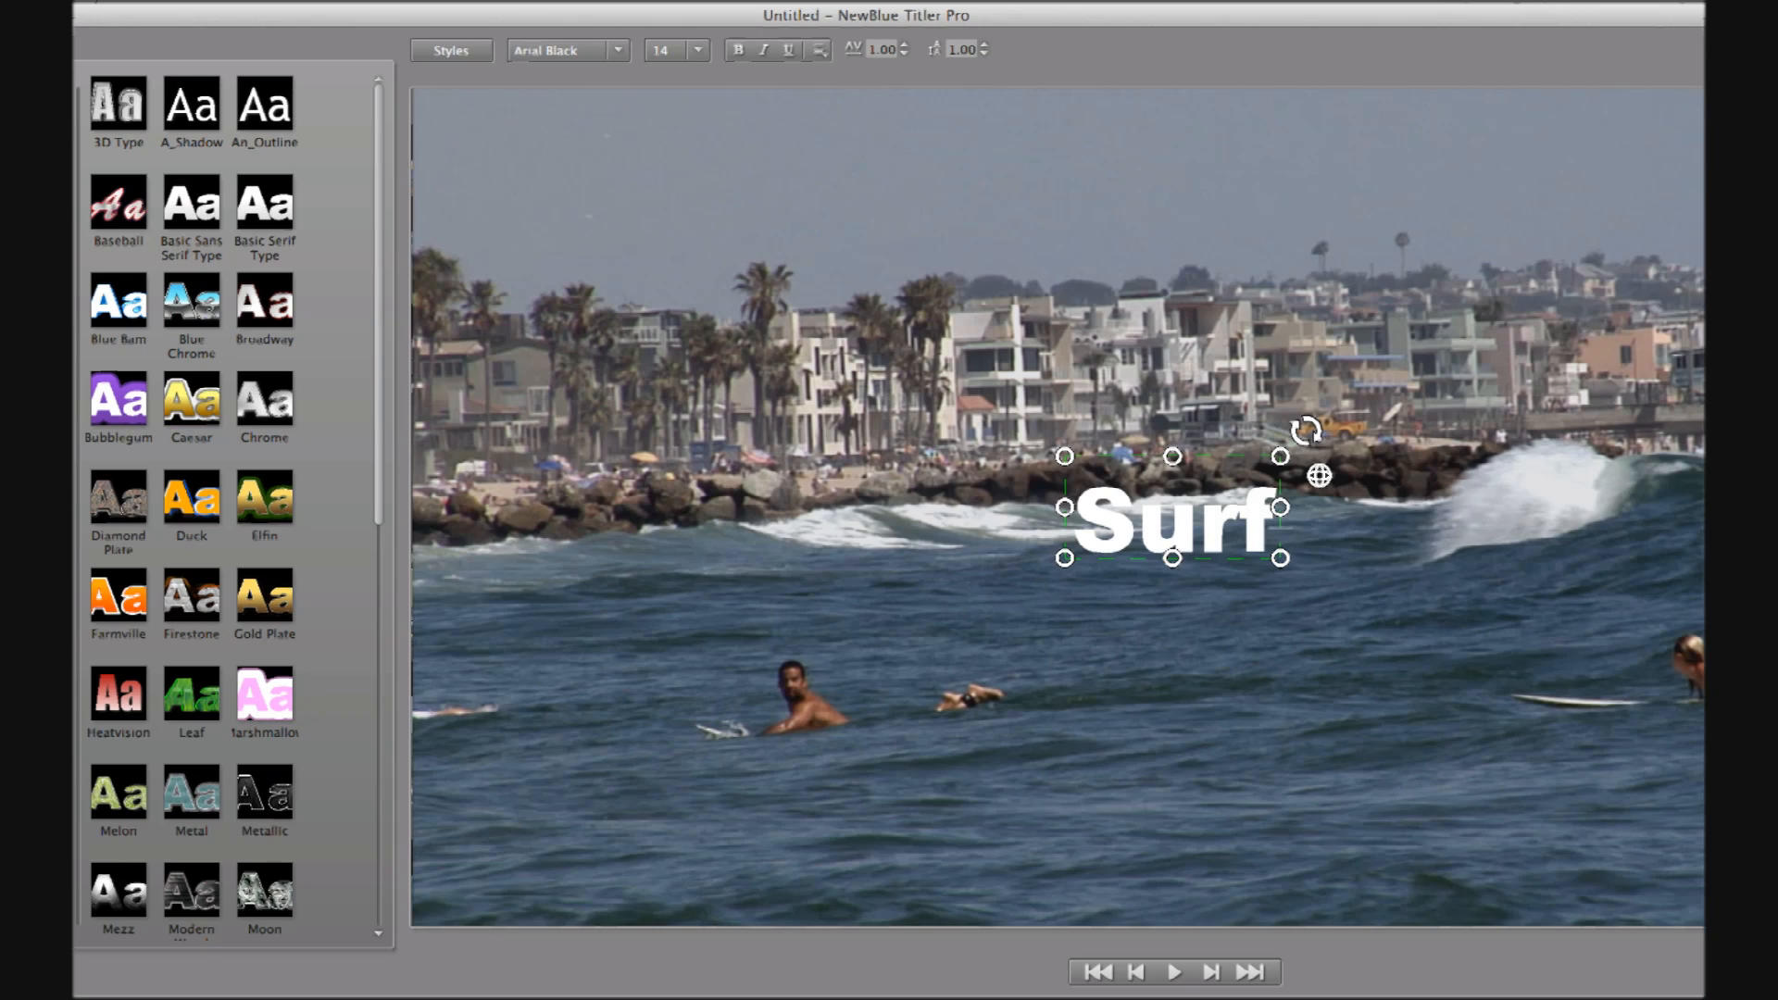
left_click(110, 597)
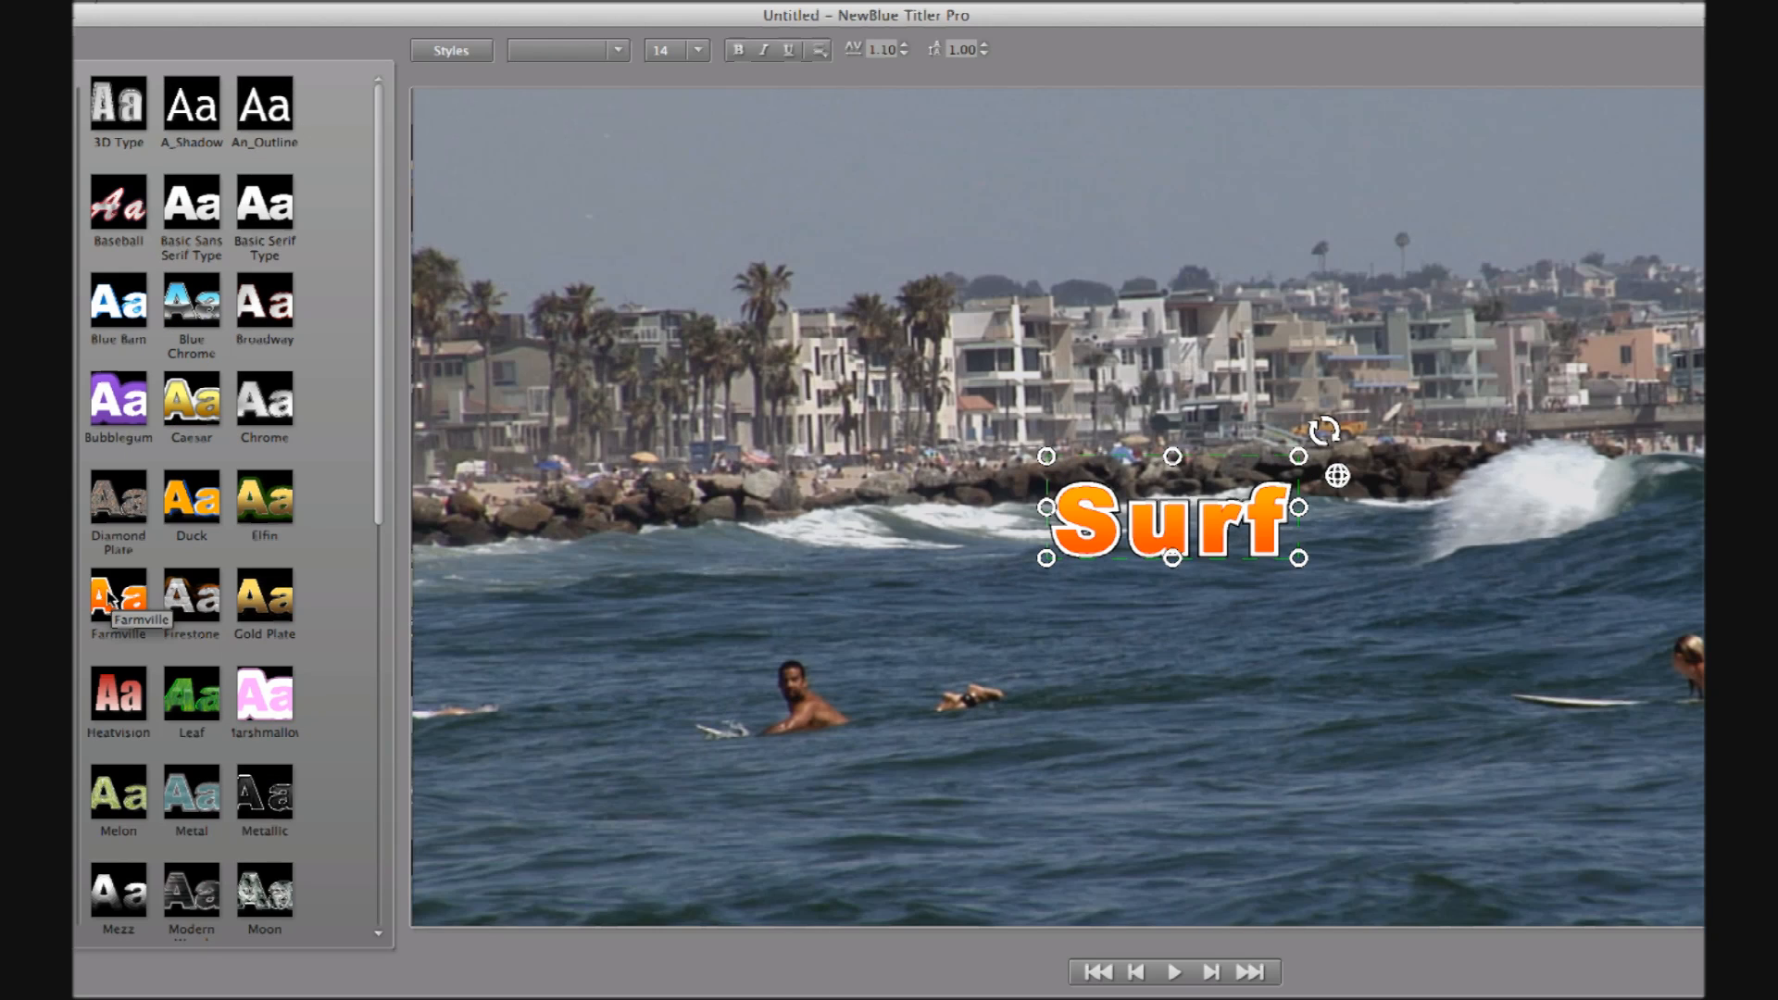
left_click(199, 704)
left_click(120, 792)
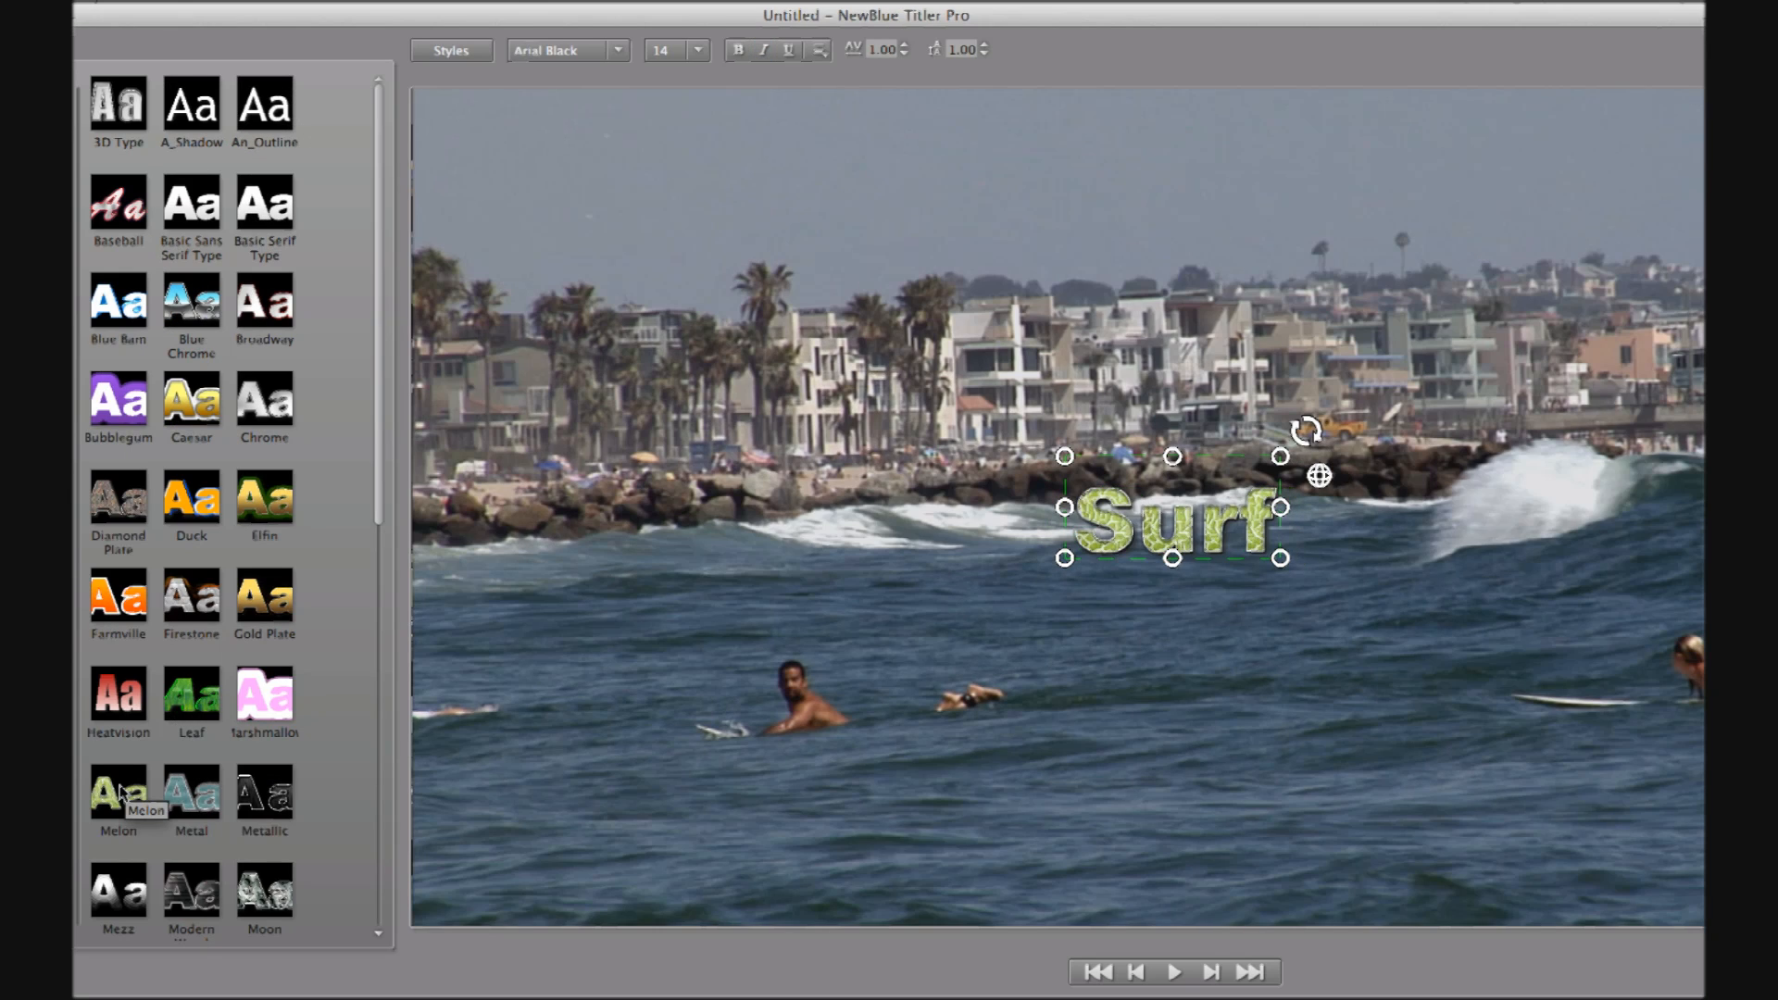
left_click(195, 808)
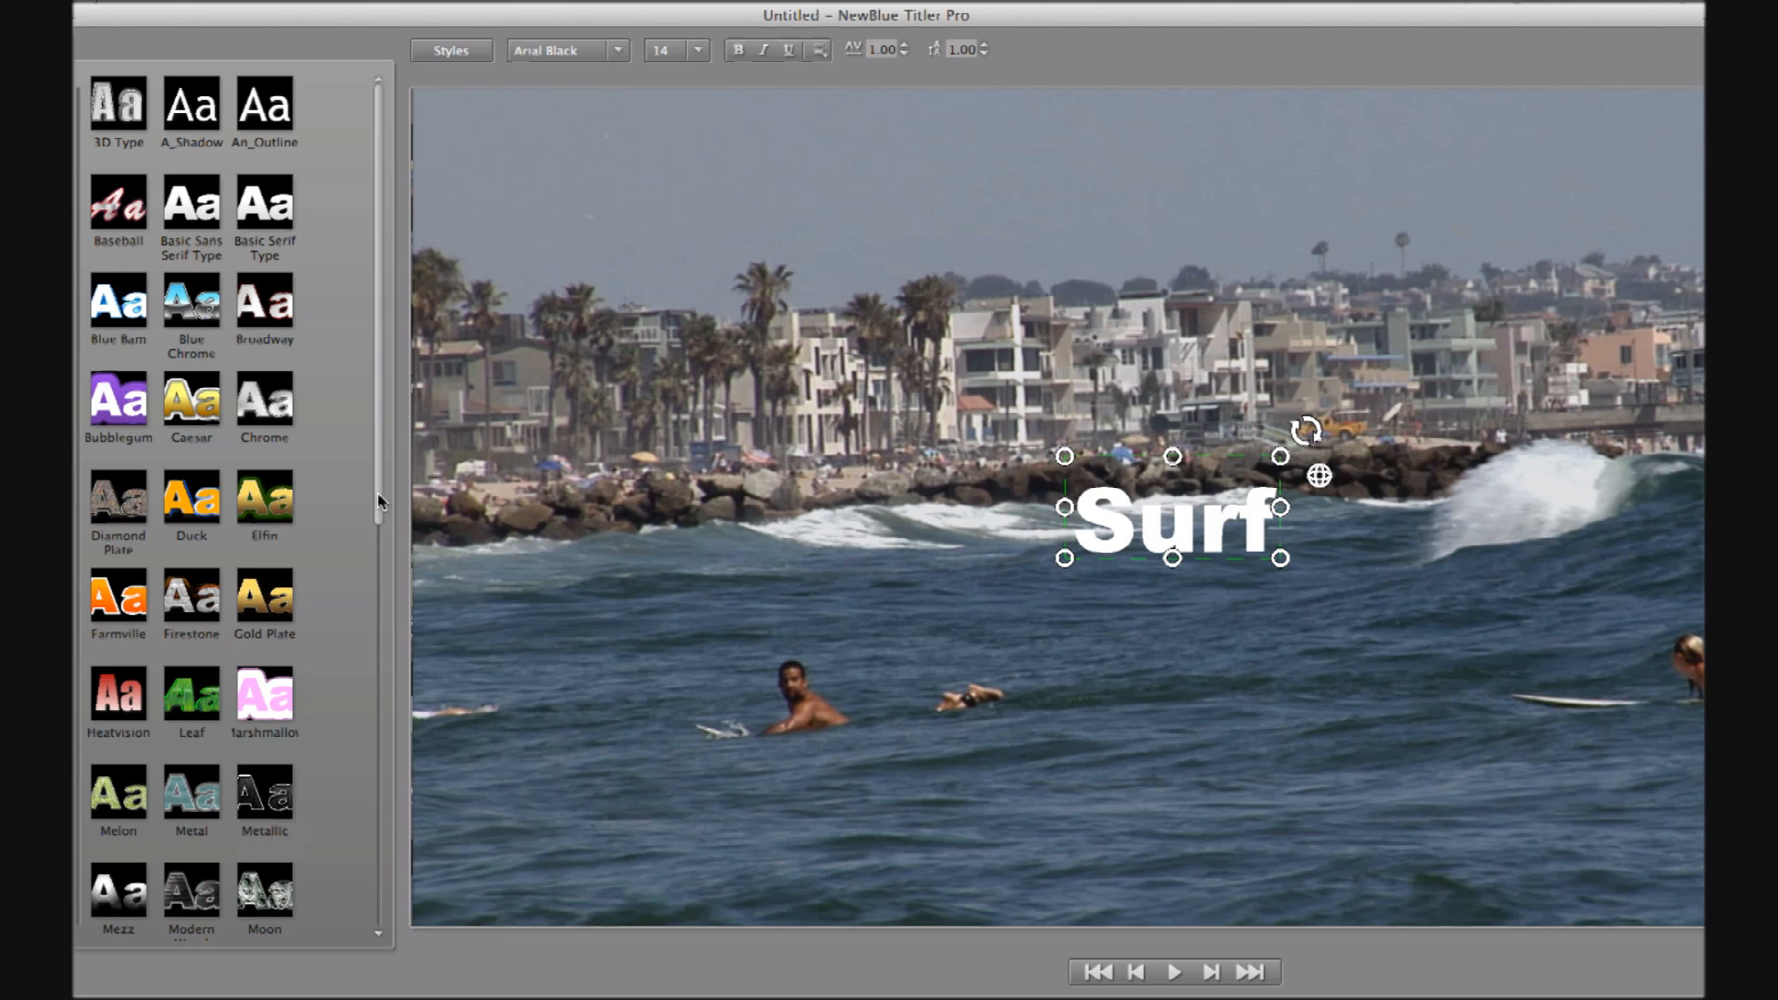
Preview further style presets, including Toothpaste, and apply the Sticker style to the Surf title
left_click_drag(378, 502, 376, 912)
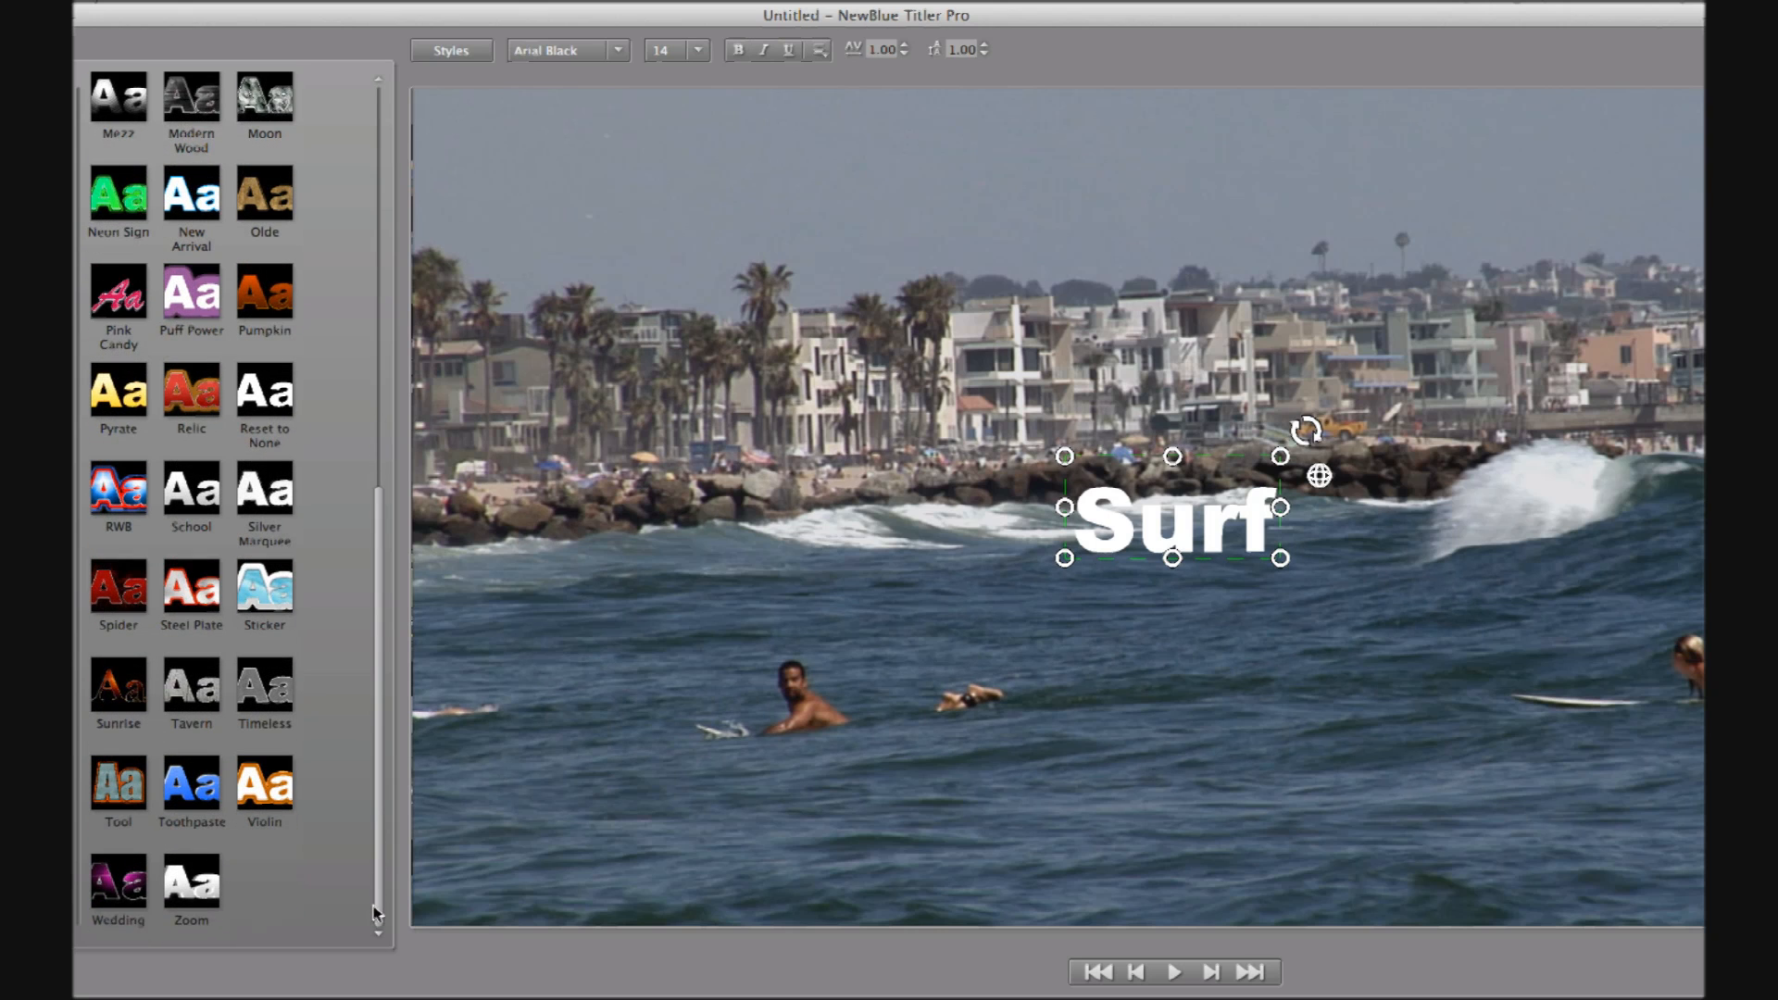
left_click(213, 796)
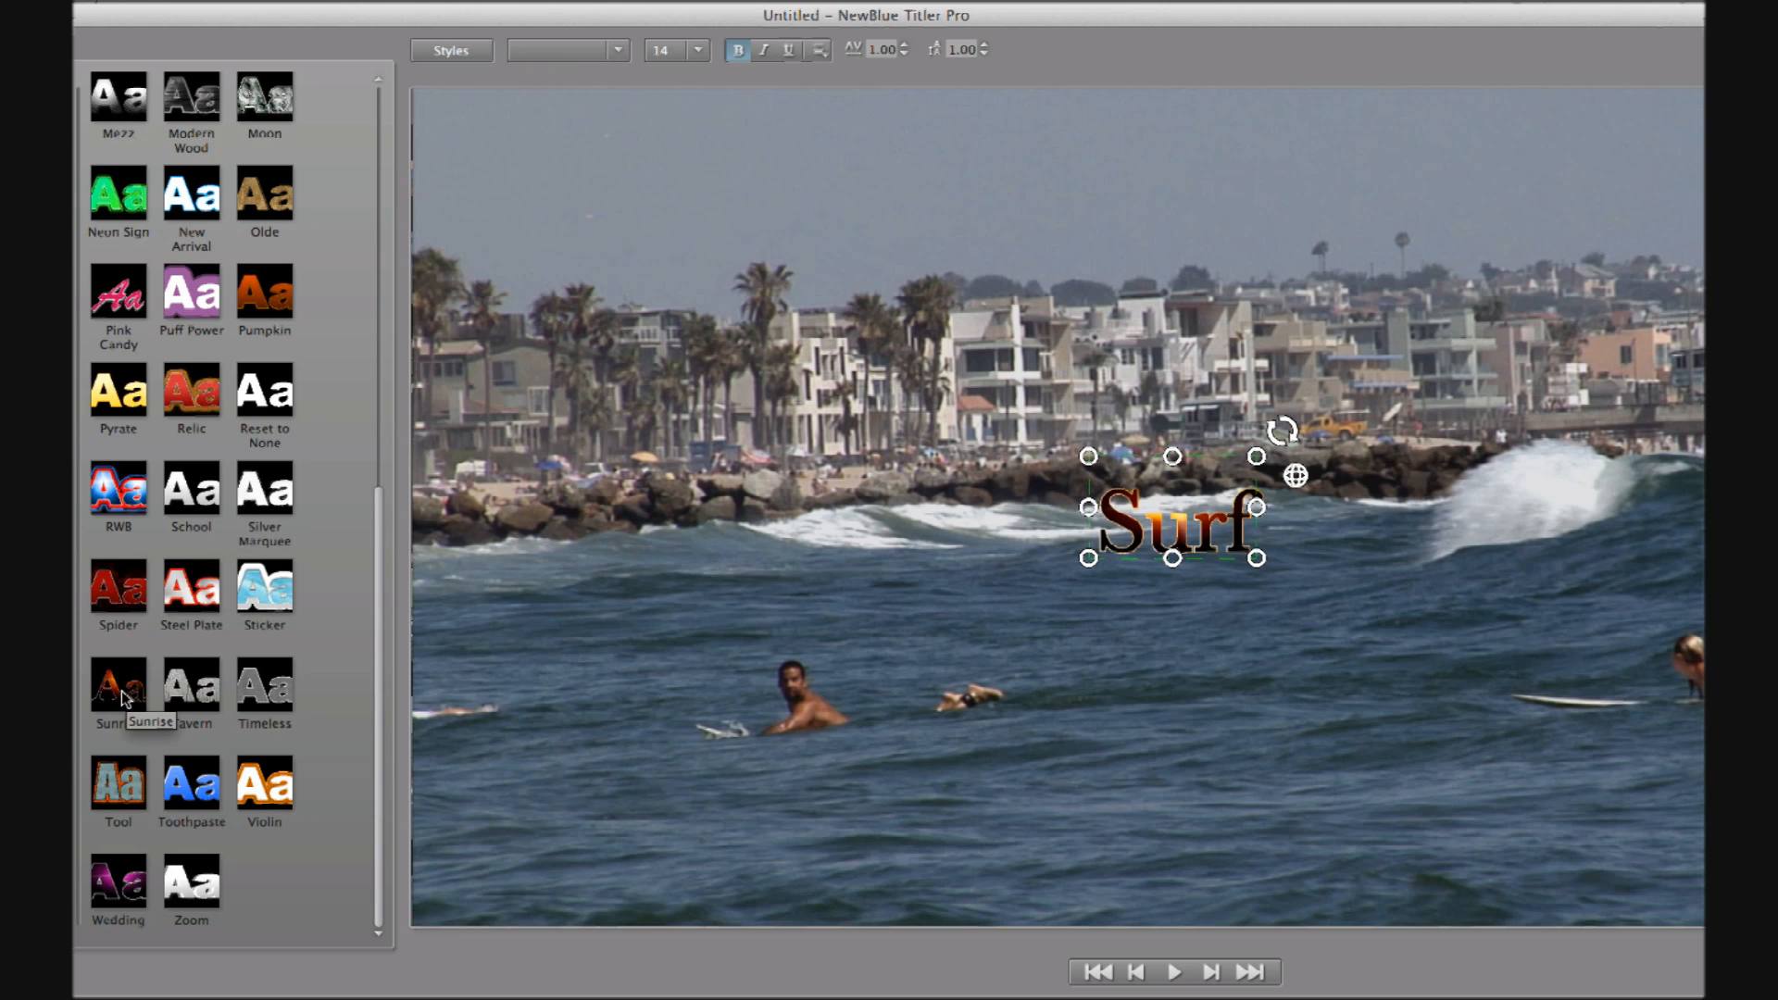
left_click(262, 602)
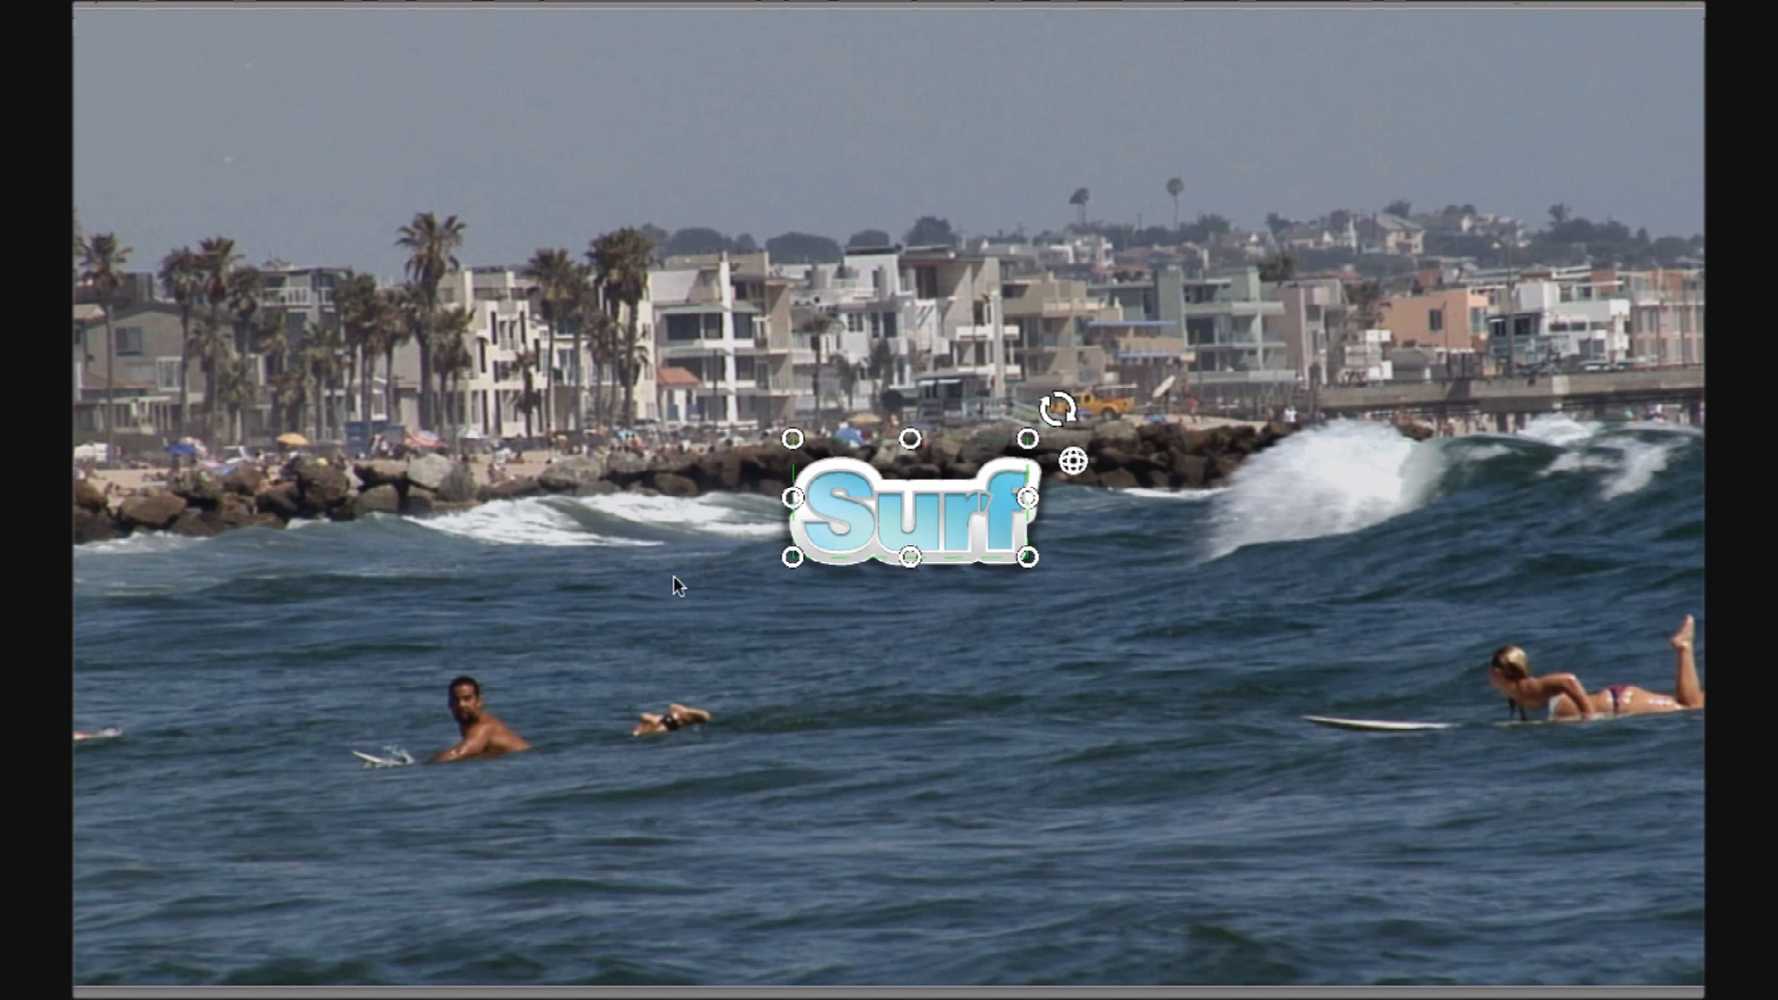
Enlarge the Surf title to a scale of about 2.5 and rotate it freely to about 16.3, -2.1 and -13.5 on X, Y and Z
left_click_drag(790, 435, 602, 368)
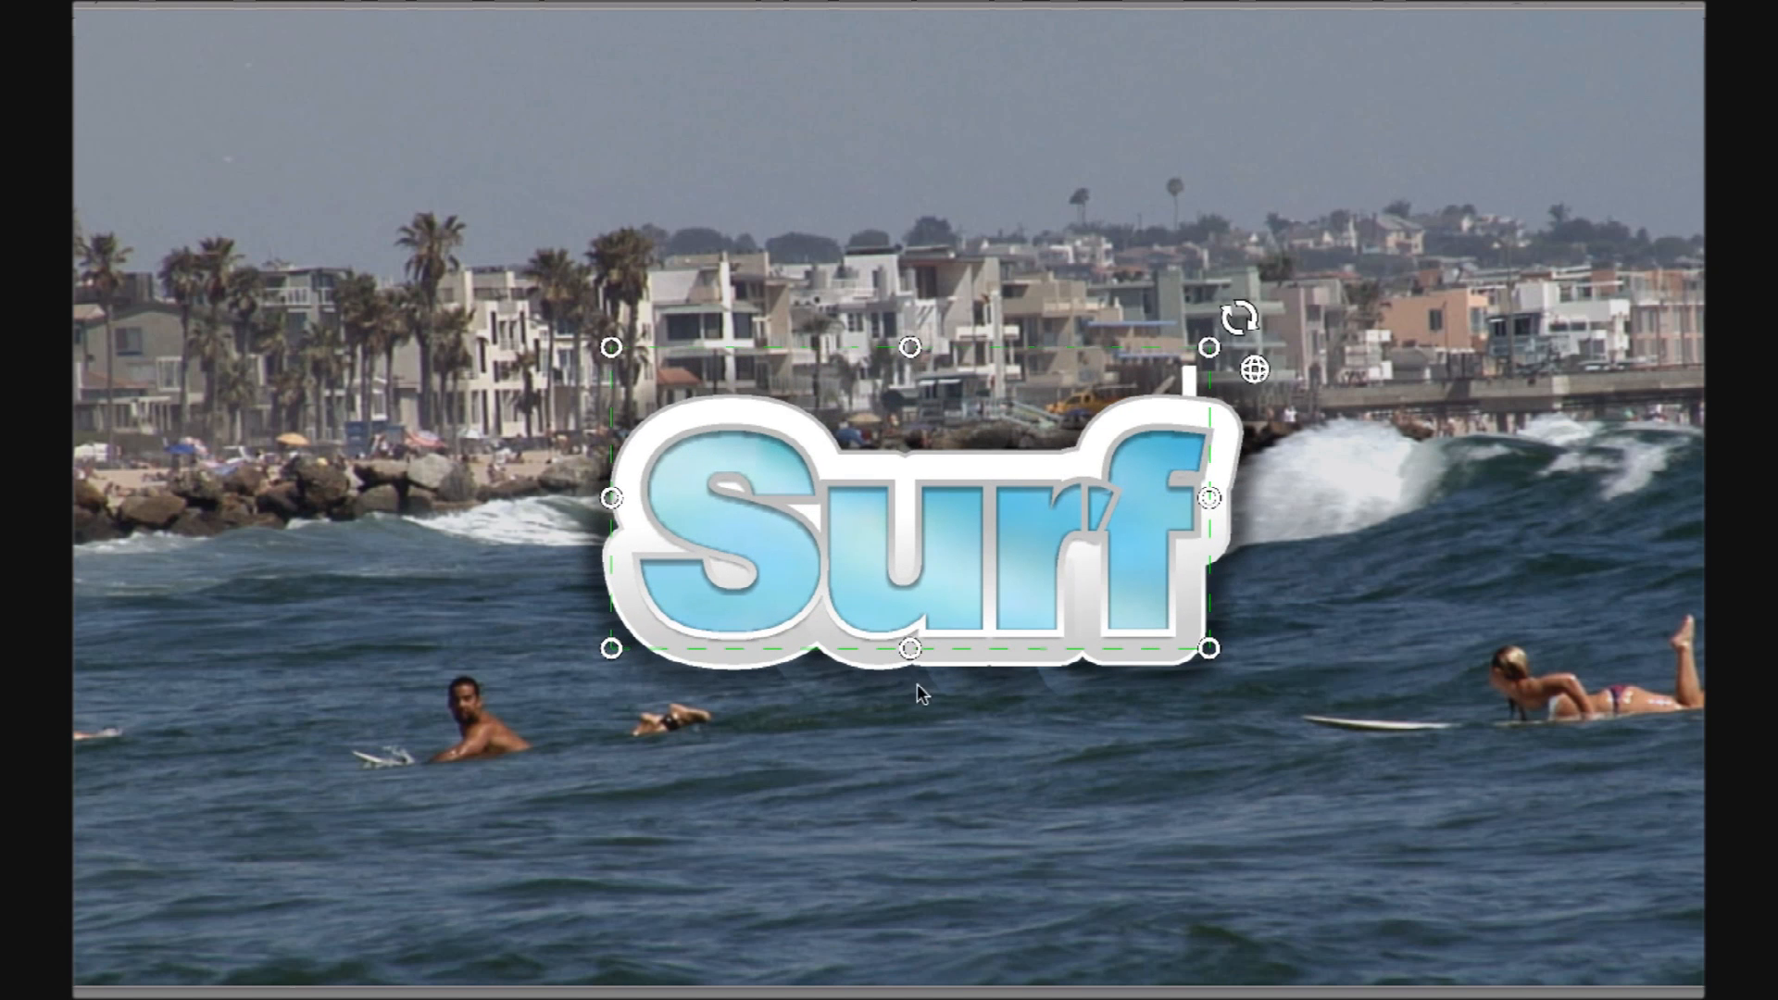
left_click_drag(1246, 320, 1215, 278)
left_click_drag(1096, 408, 1271, 468)
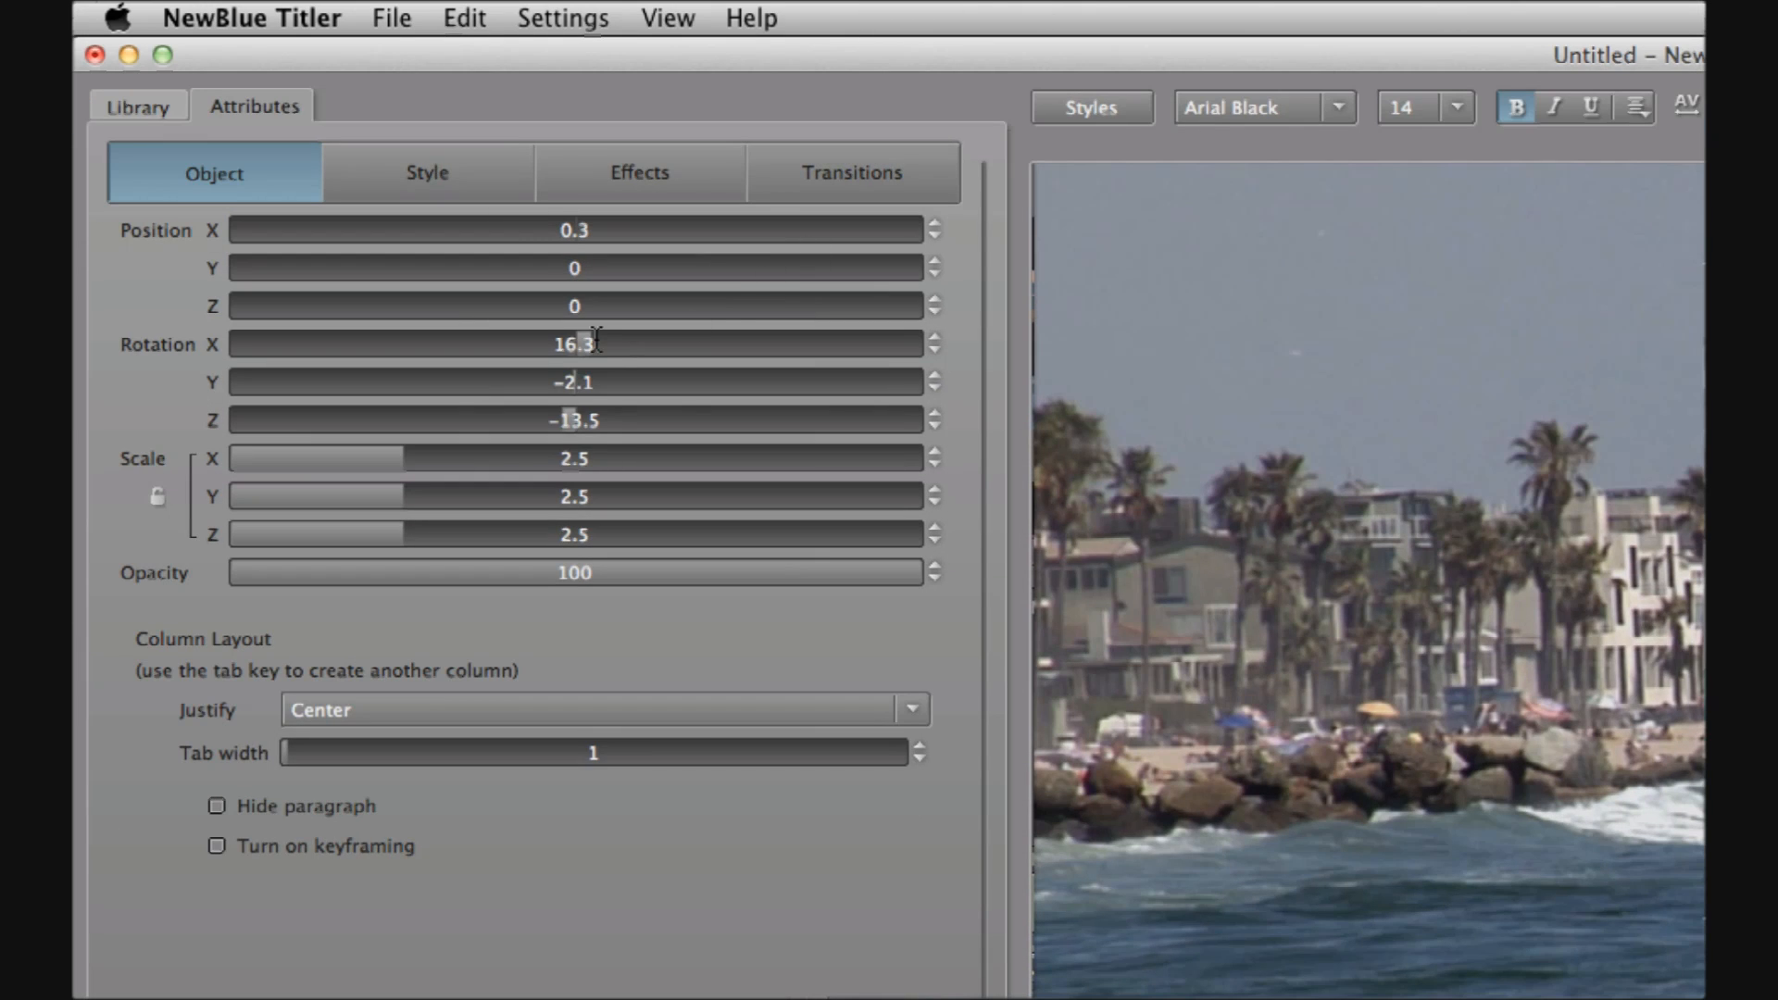
Set the title's X, Y and Z rotation to 0 in its Object attributes
double_click(572, 345)
type("0")
double_click(574, 380)
type("0")
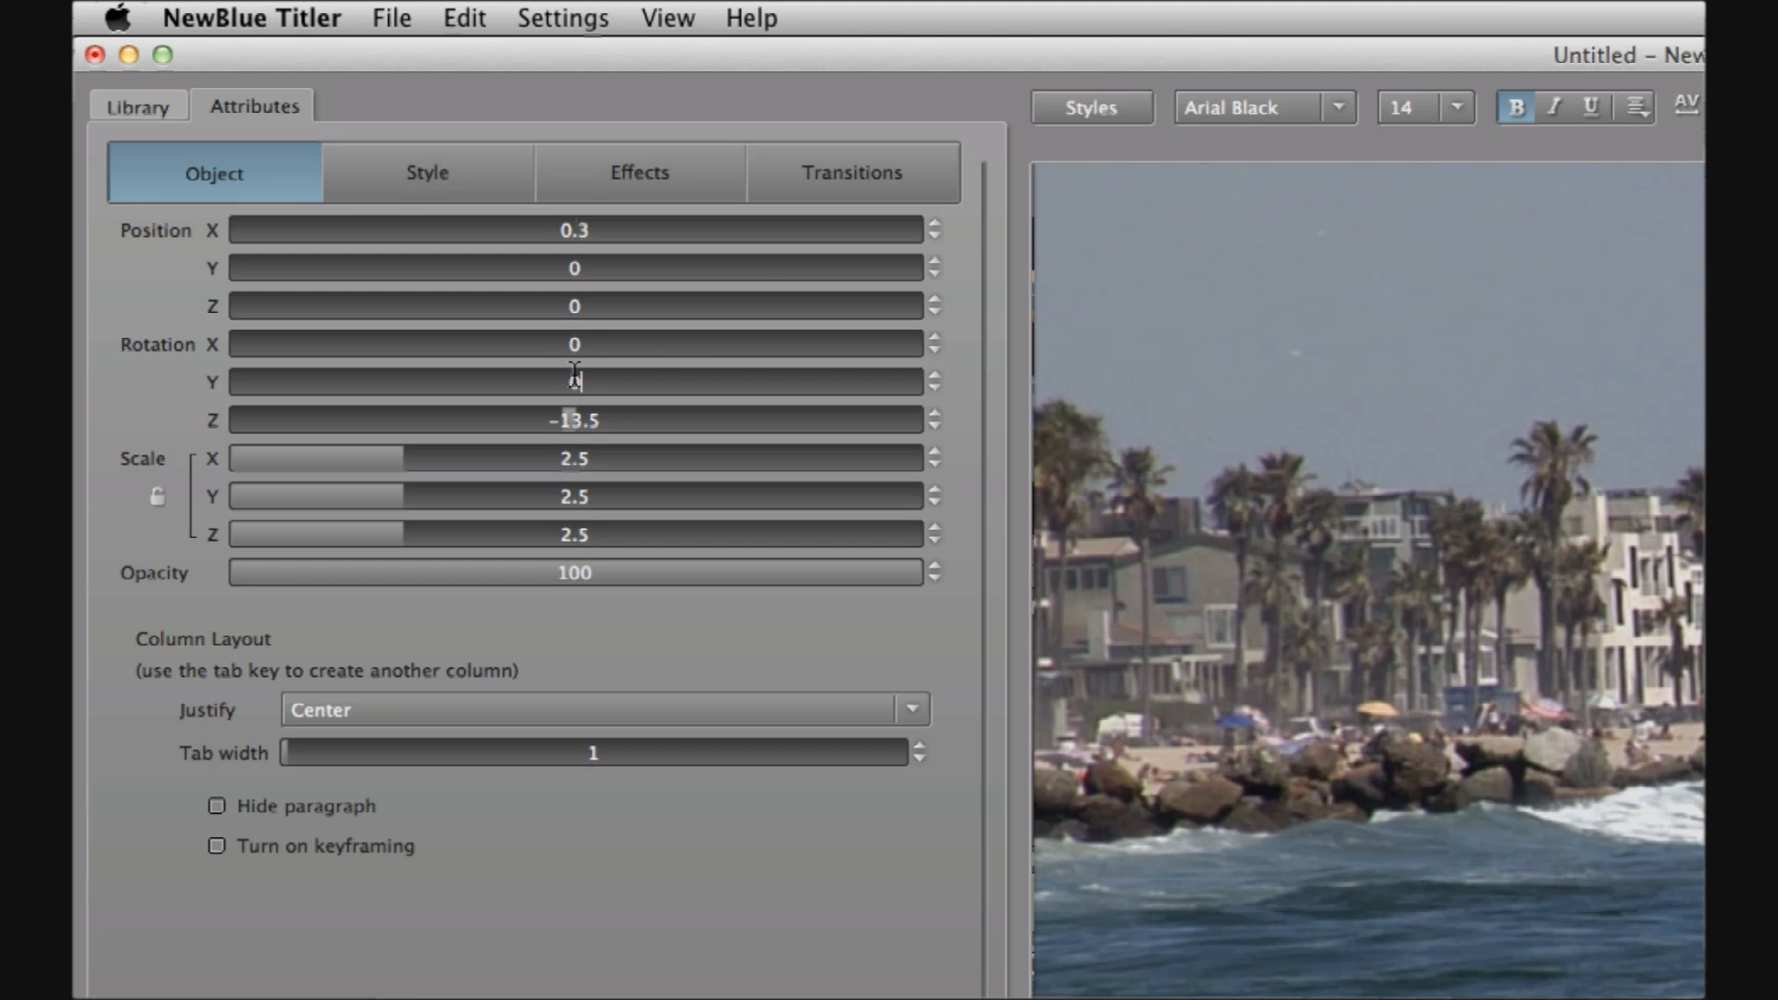
double_click(584, 421)
type("0")
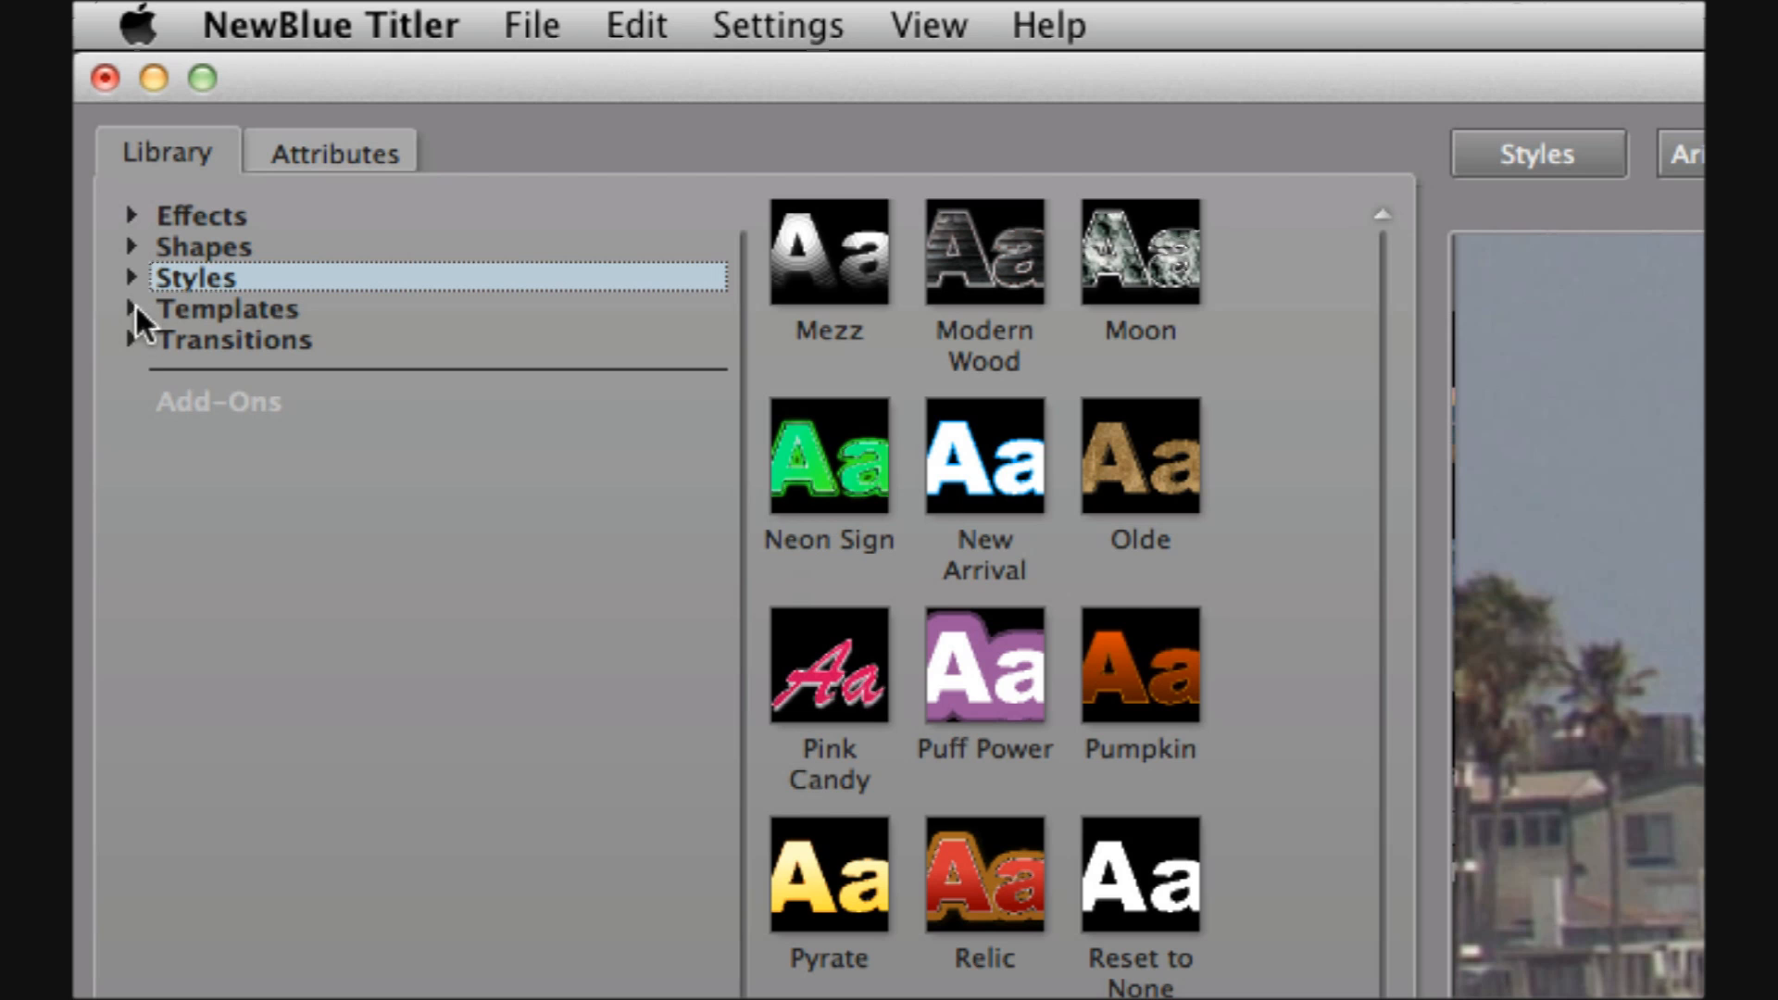
Apply the Spring Up preset of the Popup transition to the Surf title and shorten it to about 0.8 seconds
left_click(137, 340)
left_click(205, 346)
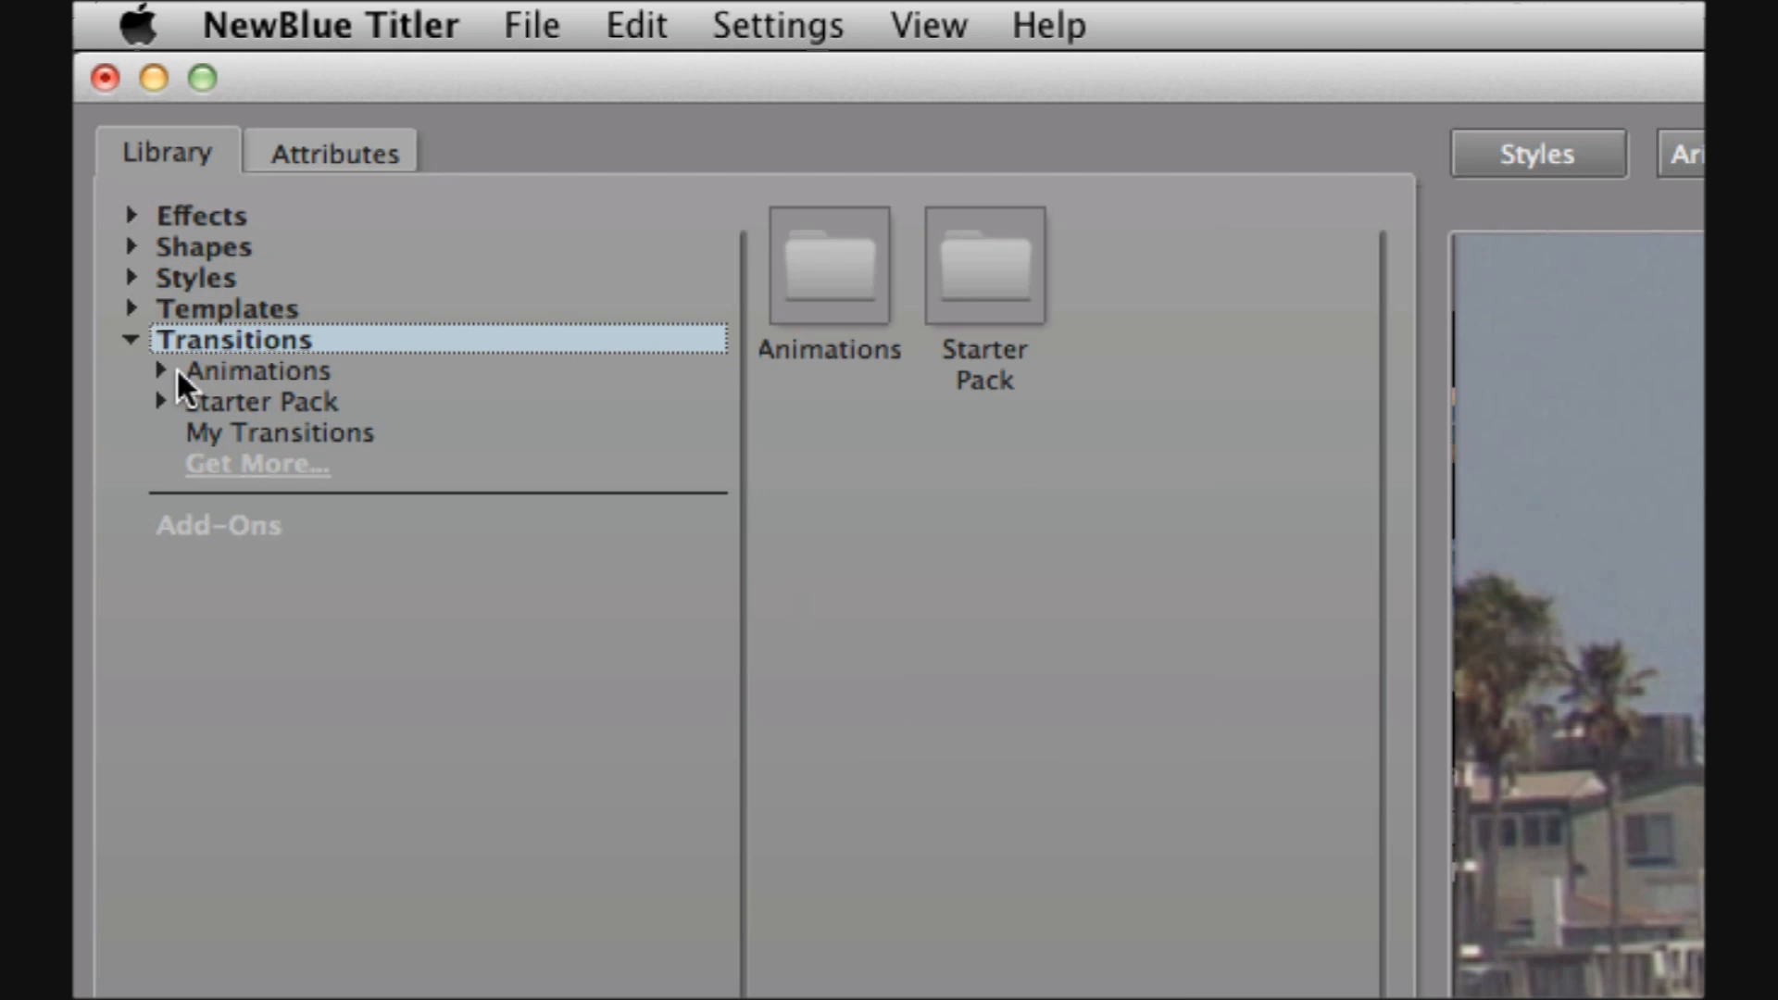
left_click(162, 371)
left_click(162, 864)
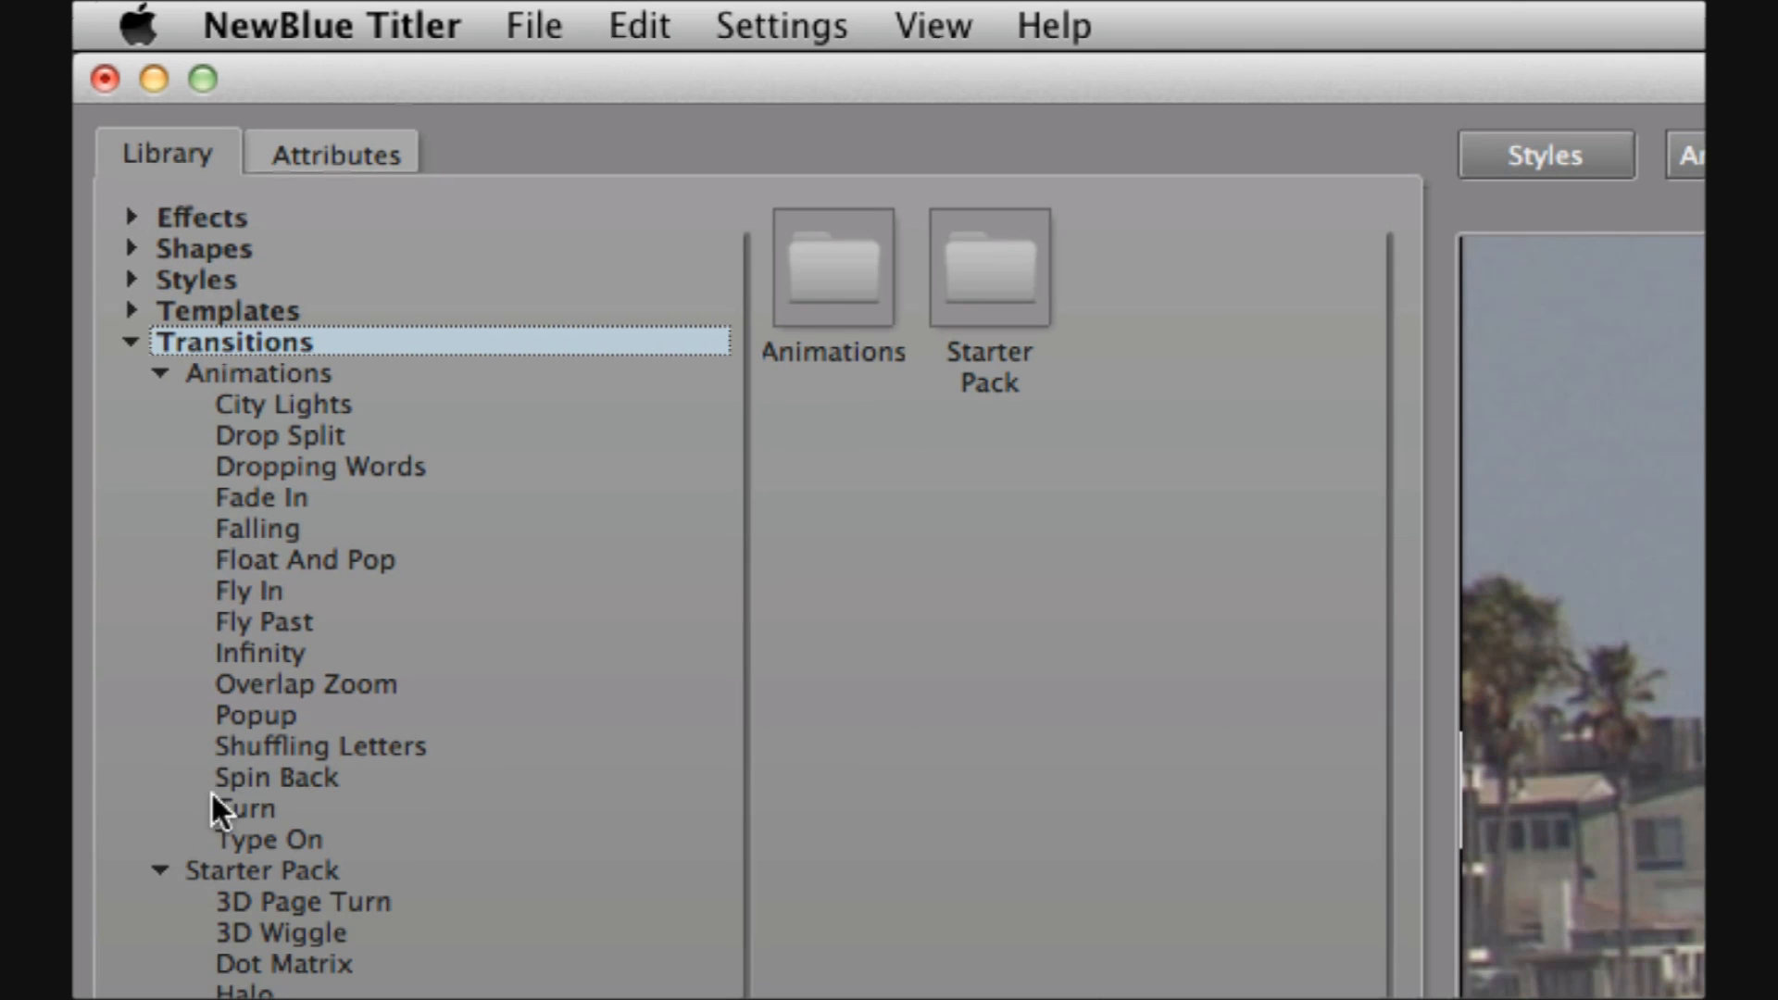
left_click(232, 720)
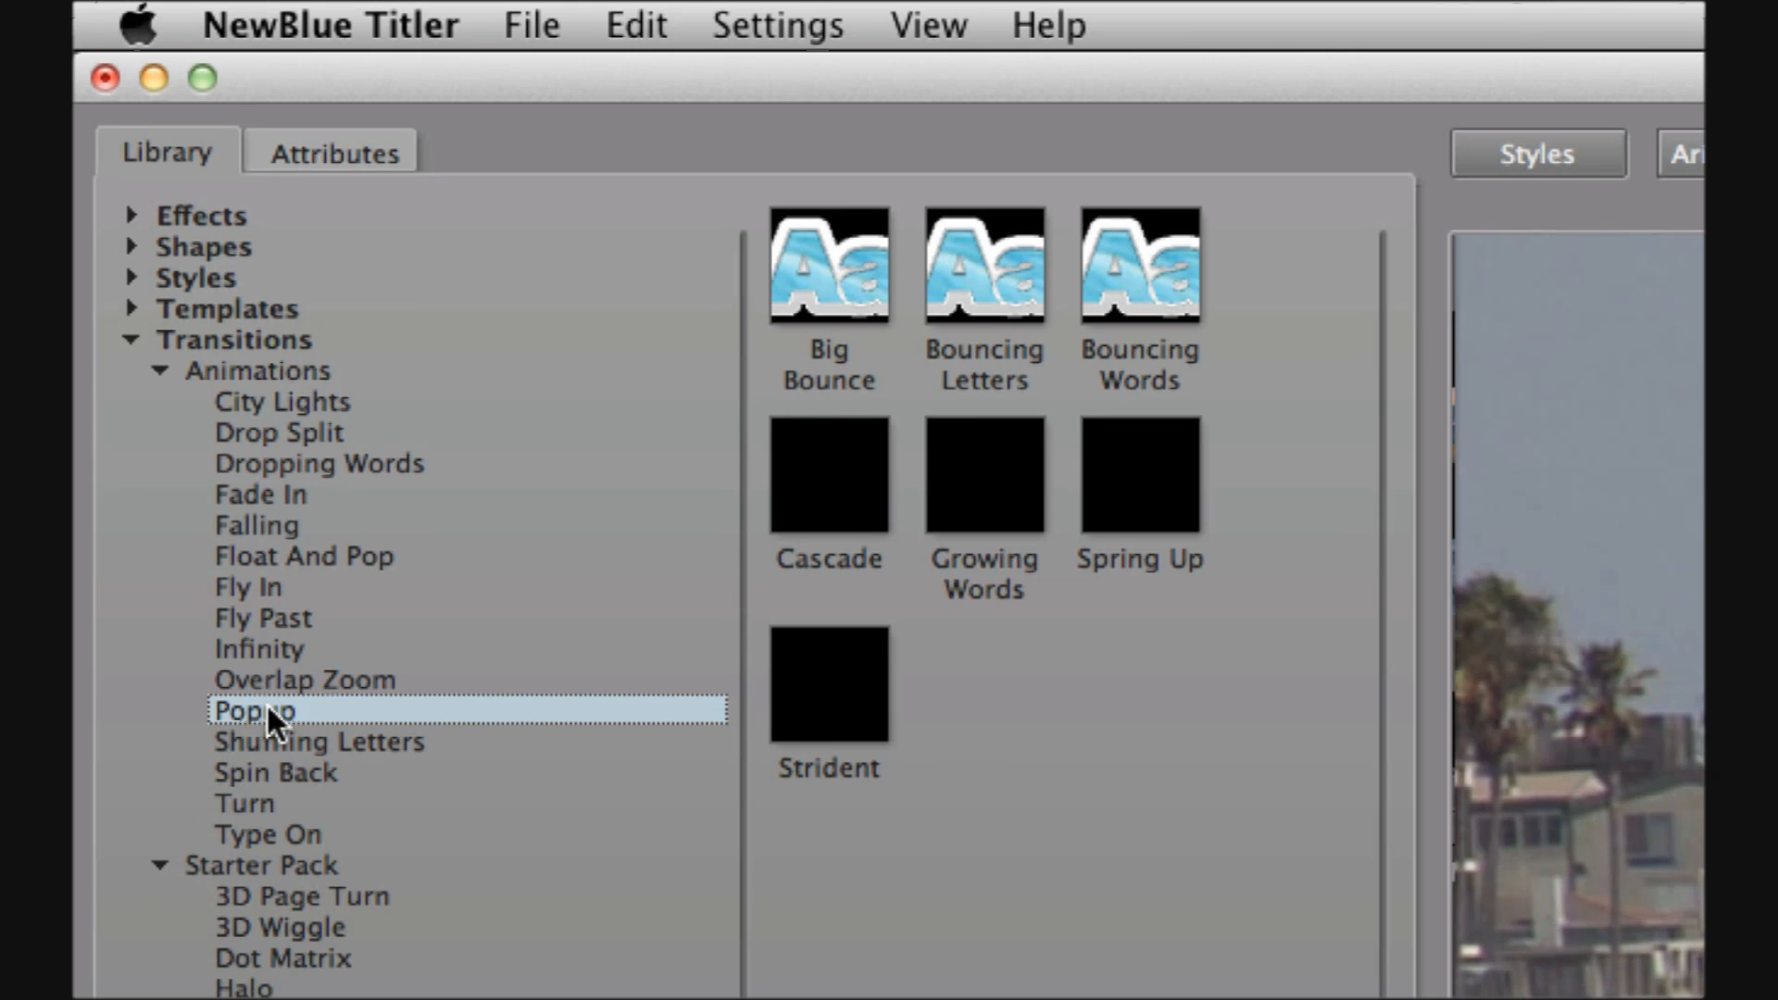
left_click(798, 505)
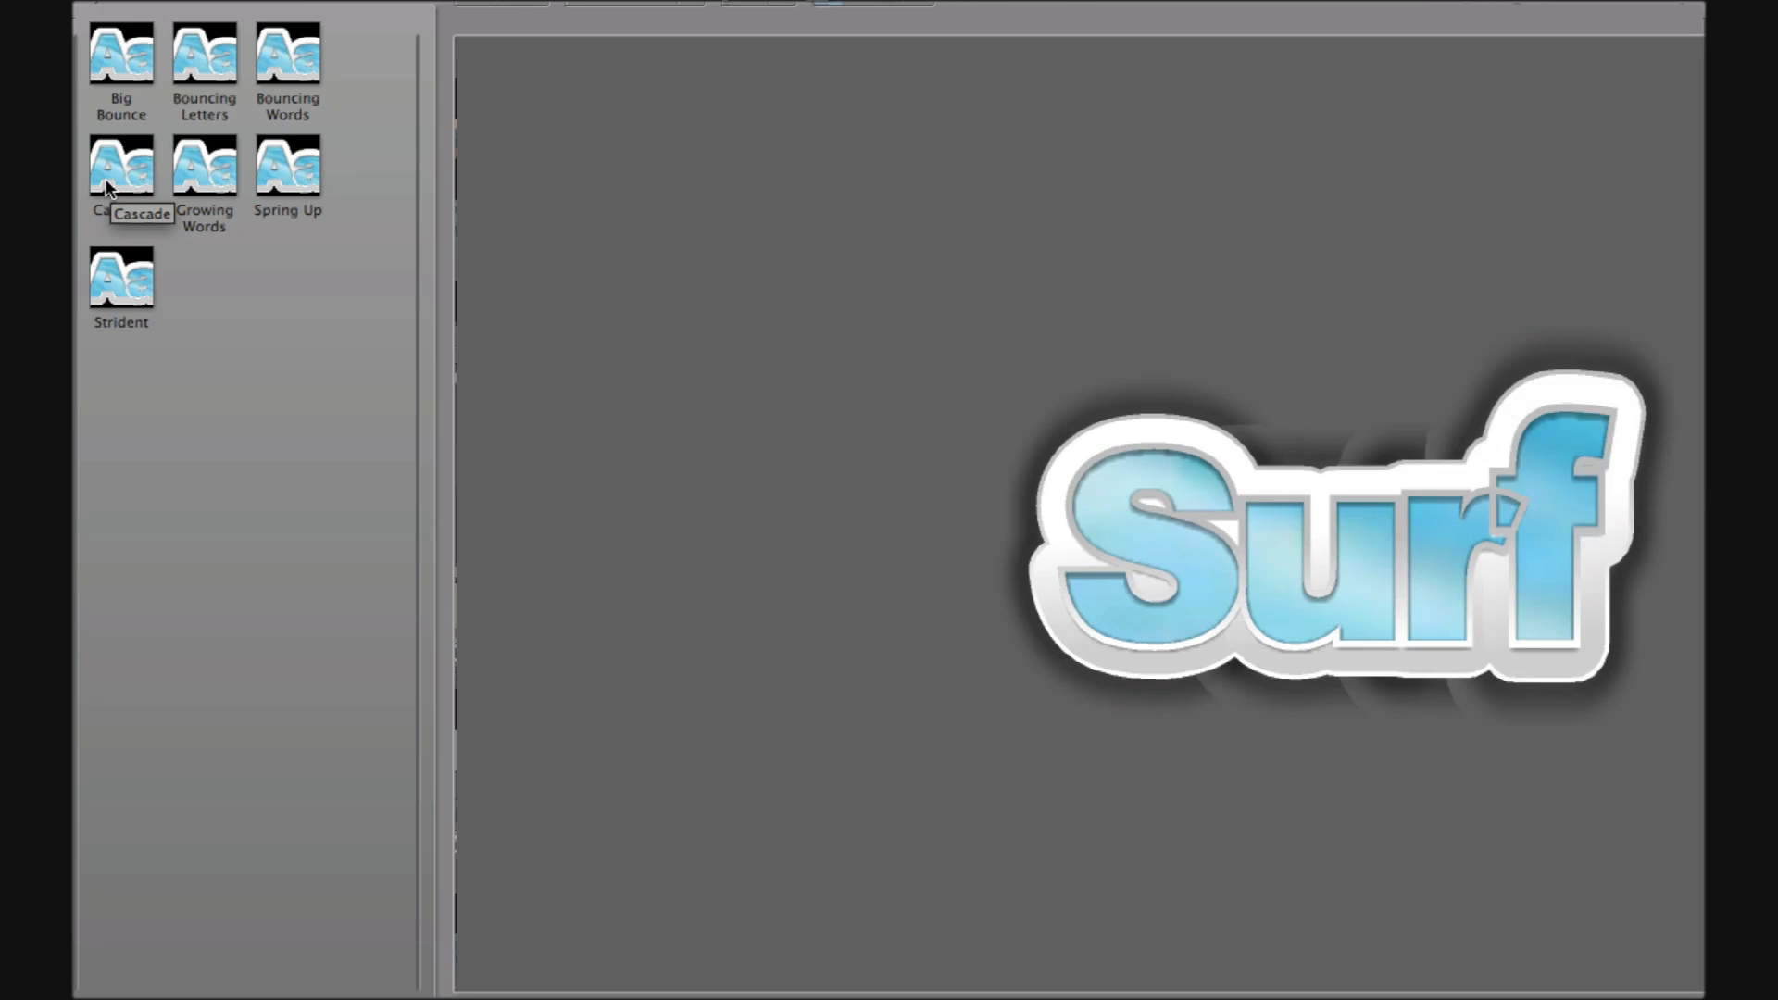
mouse_move(293, 174)
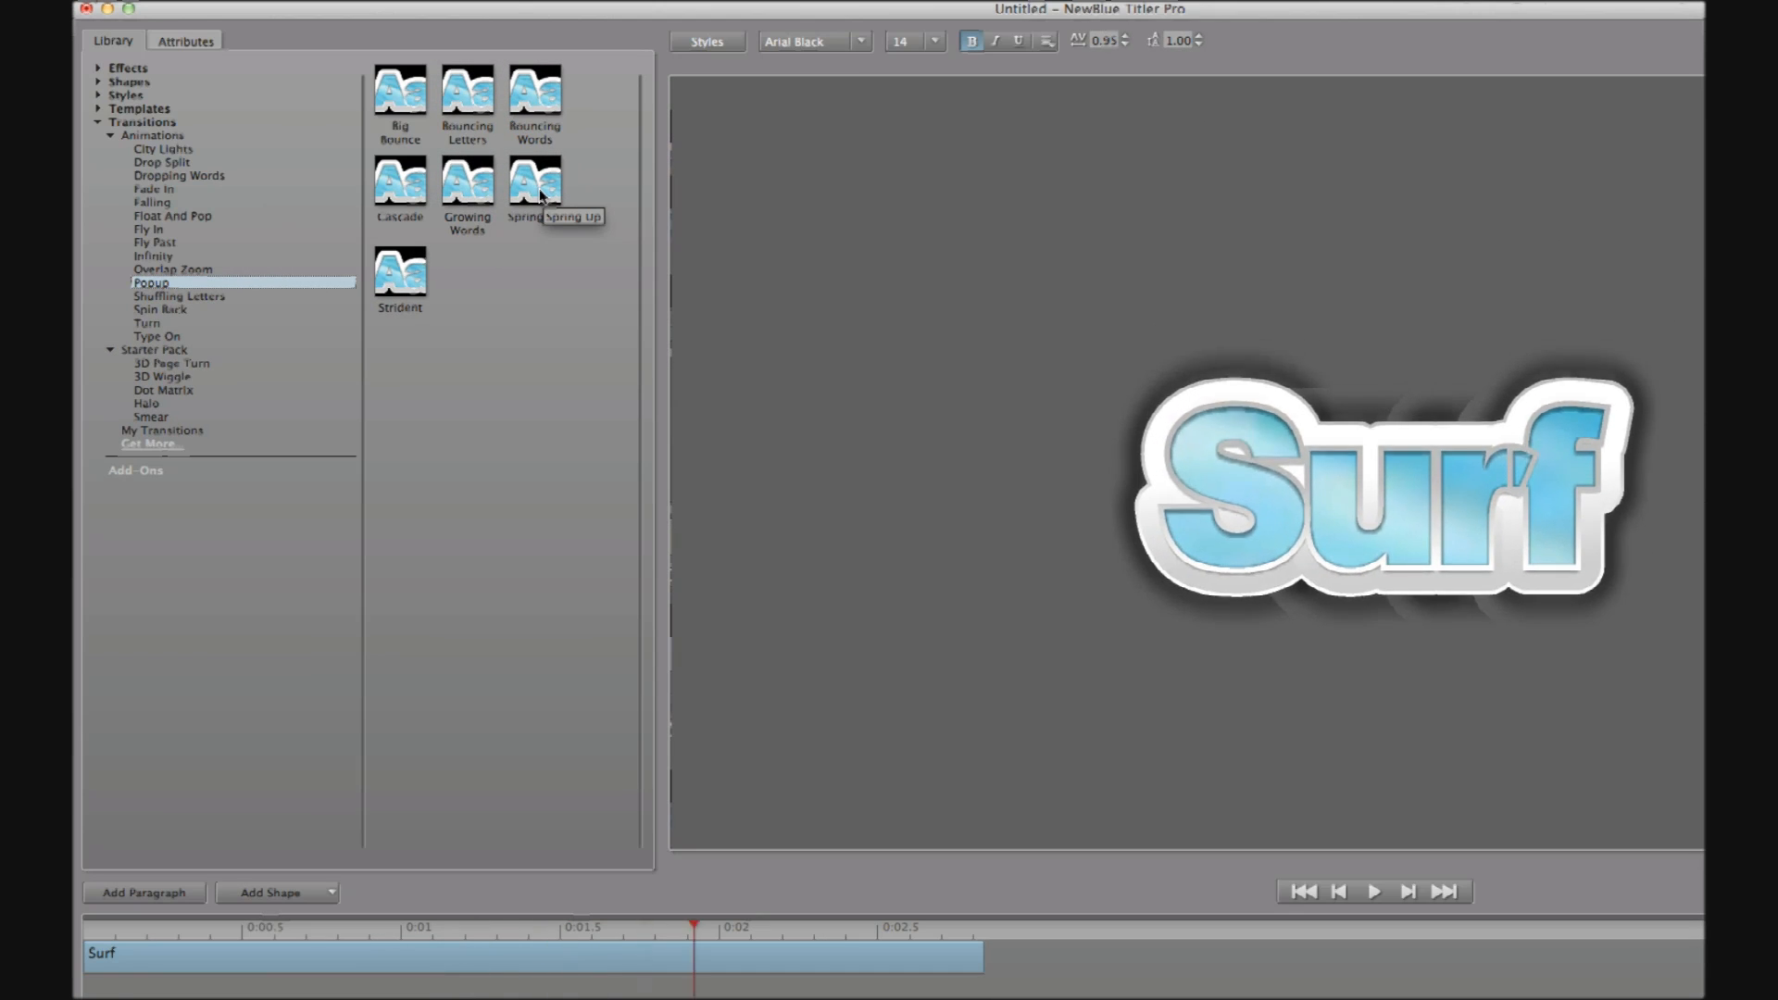
double_click(543, 192)
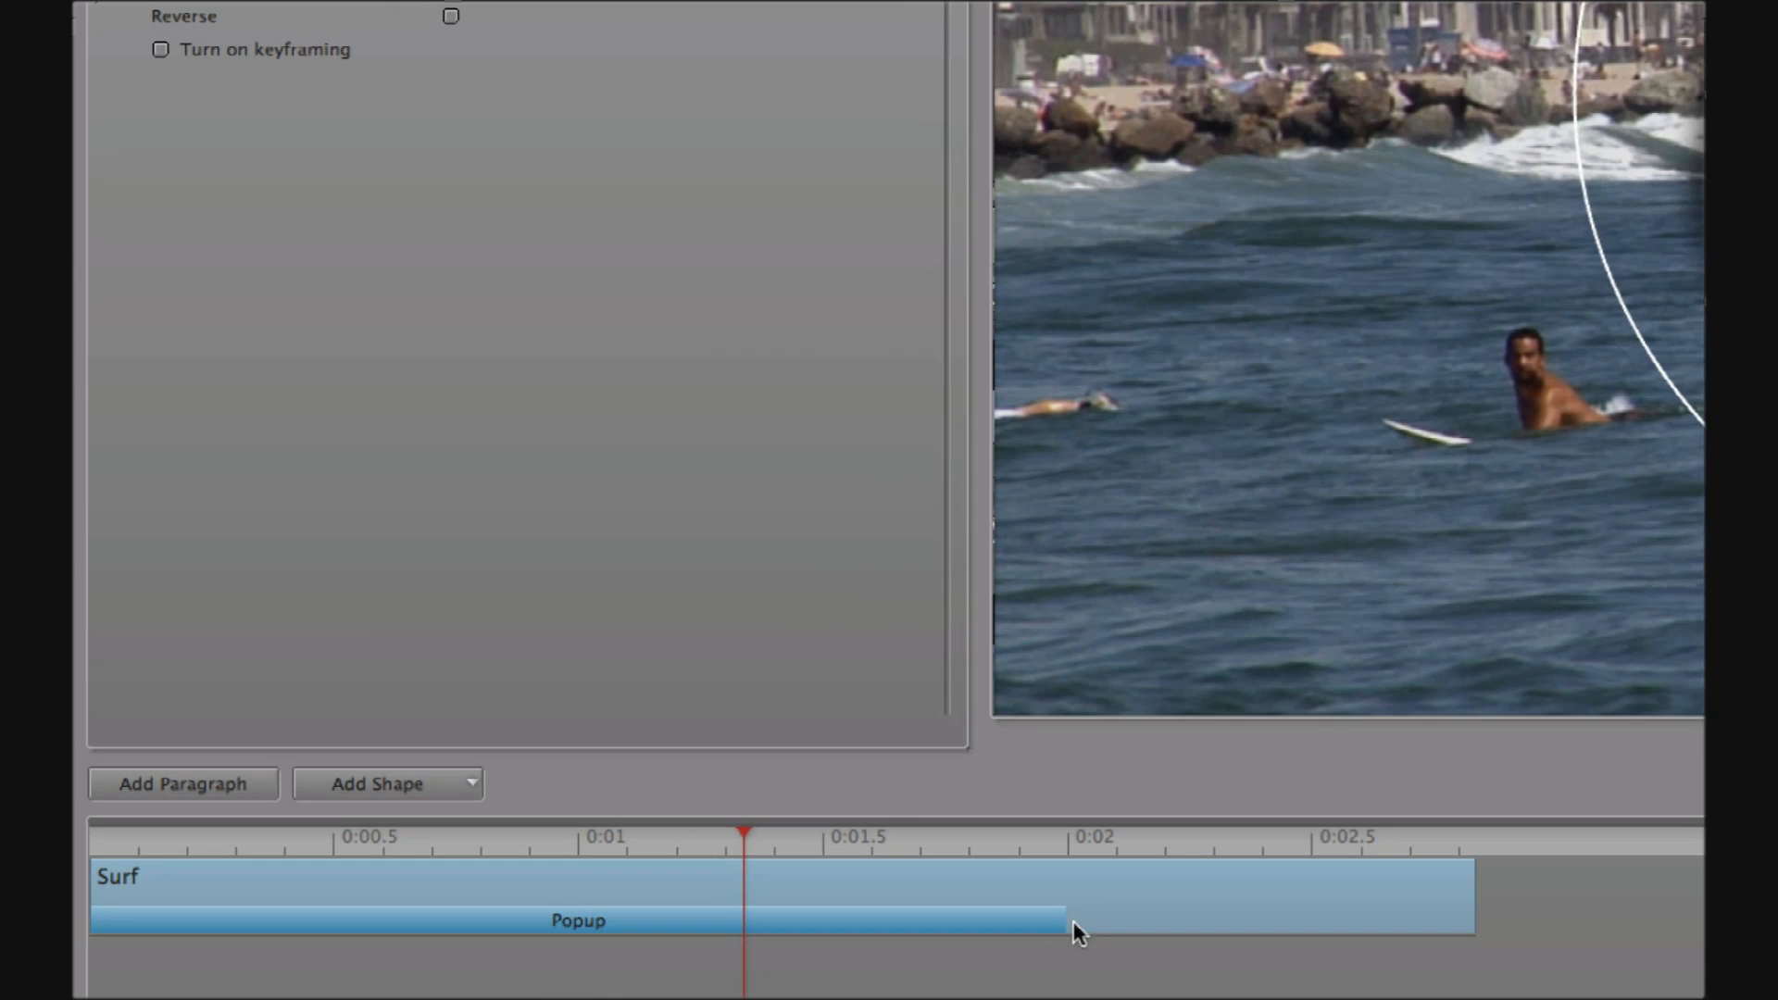
left_click_drag(1054, 923, 486, 942)
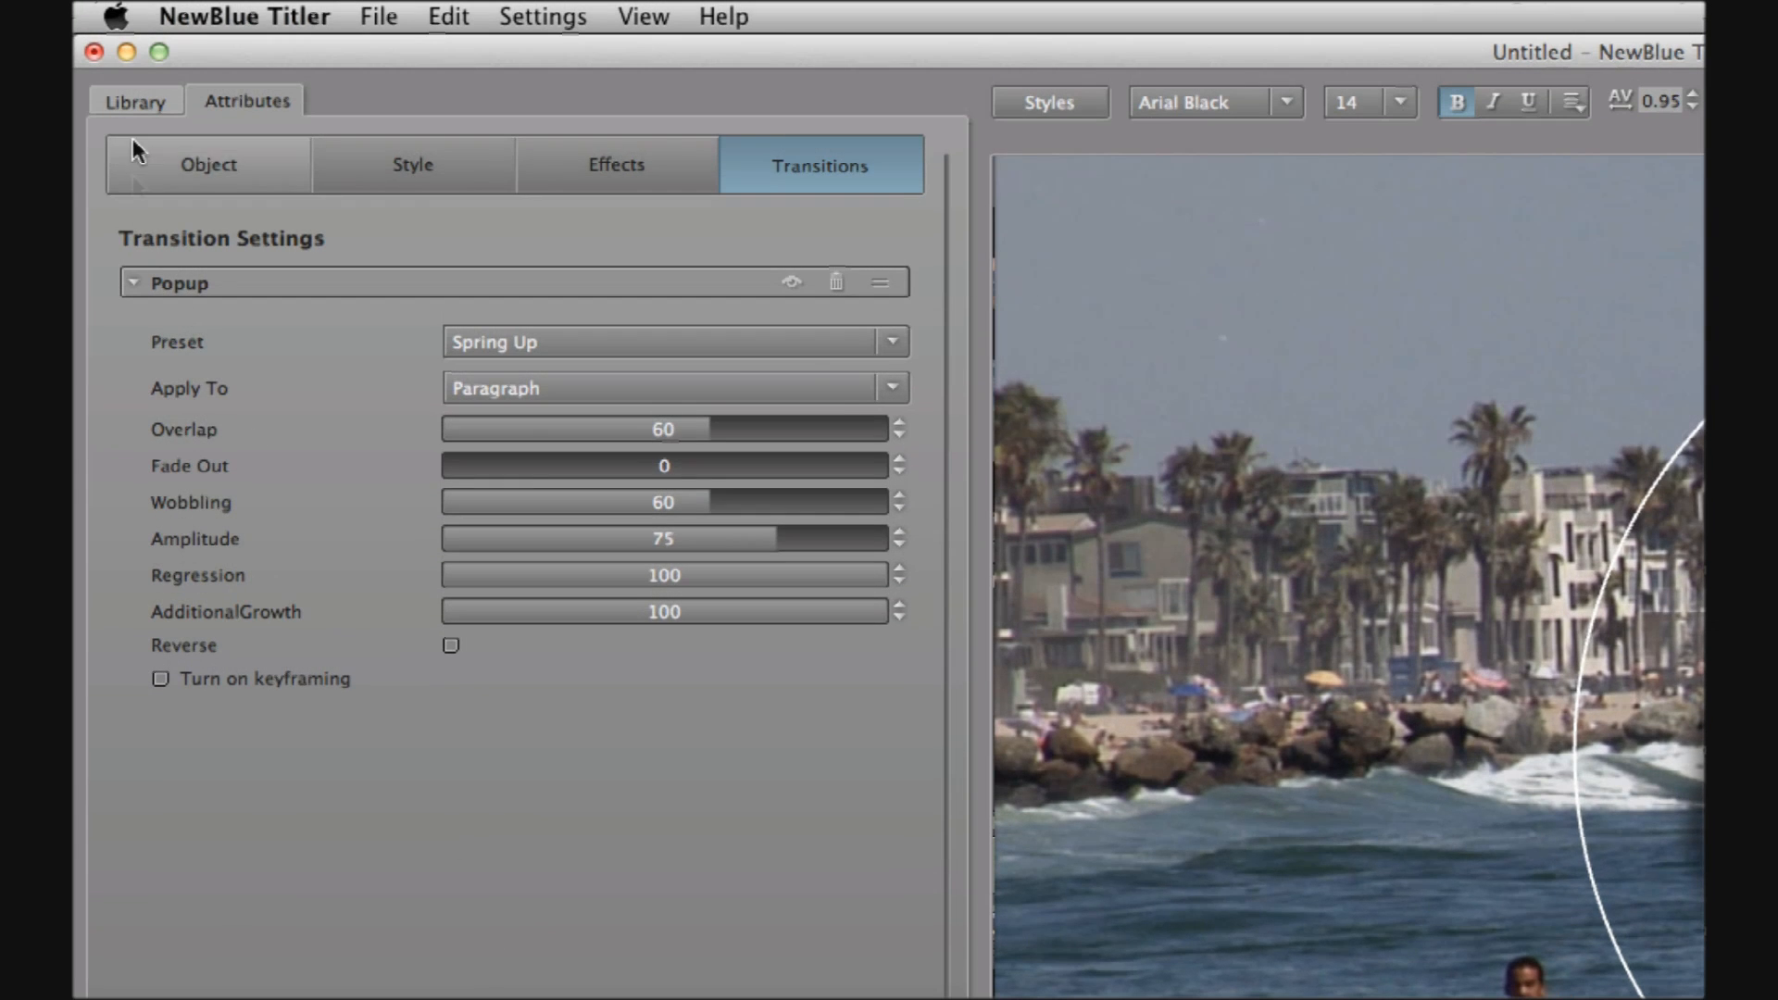
Add the Fly In transition's Peel Letters preset to the title and fit it to about the last 0.9 seconds
left_click(131, 104)
left_click(200, 393)
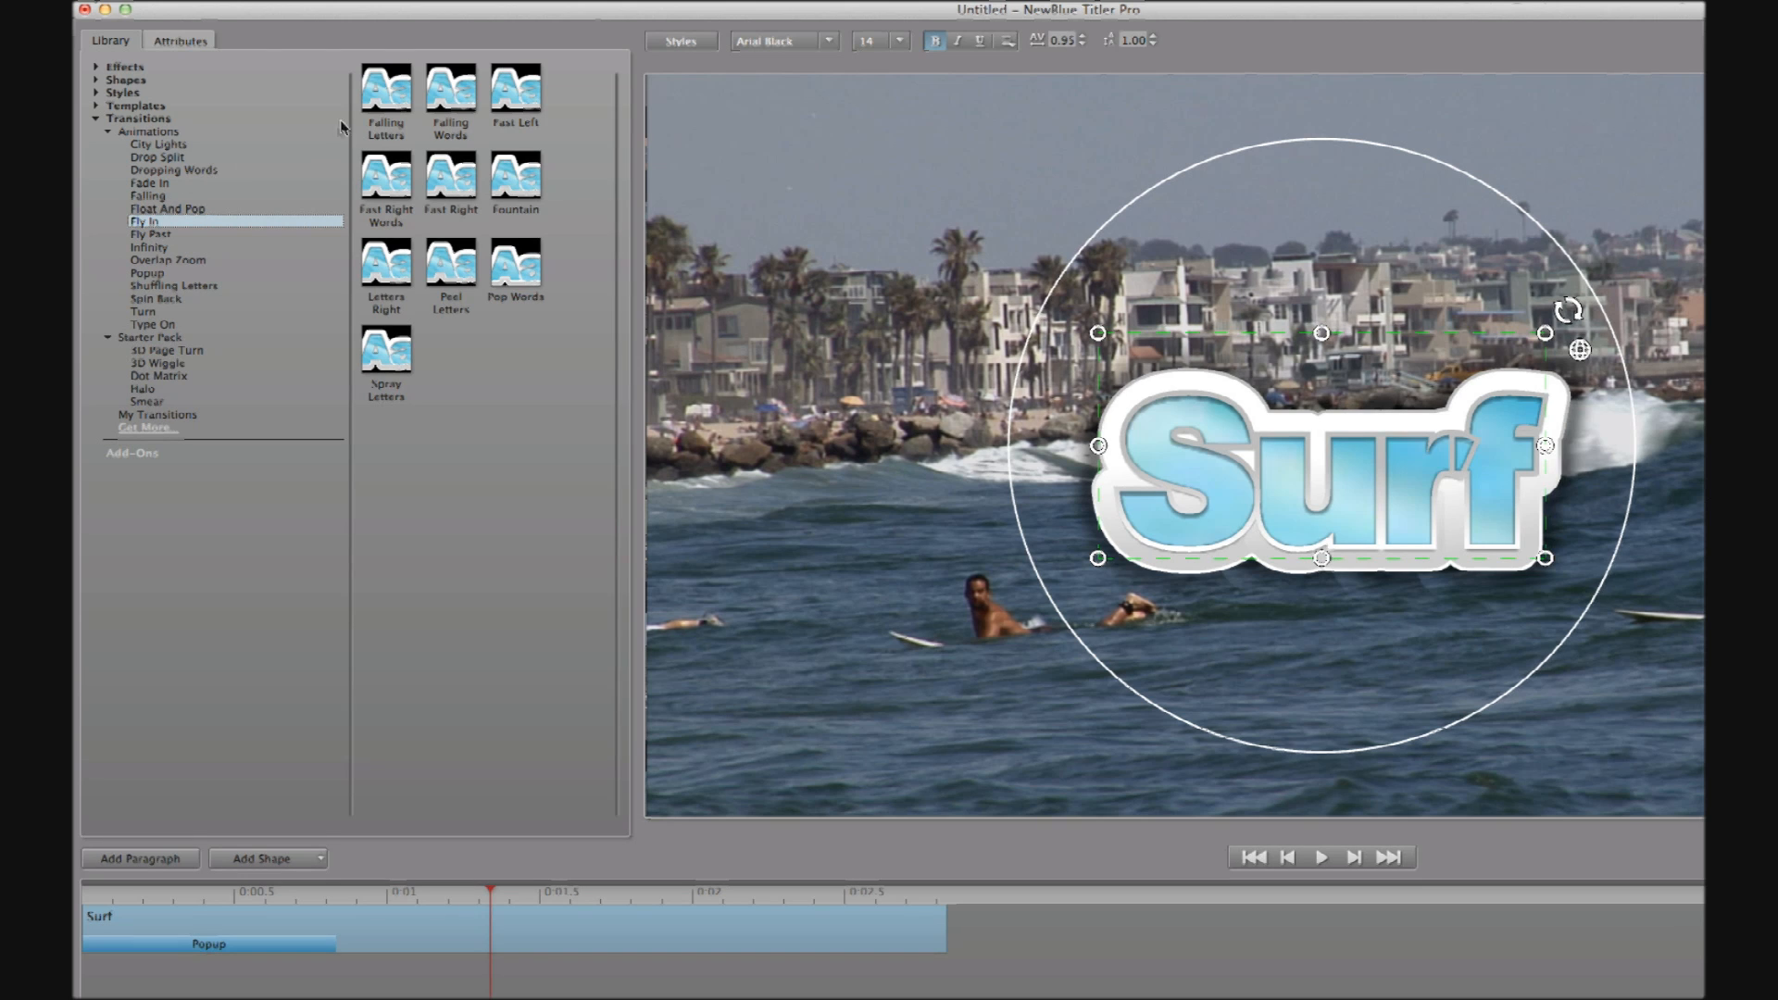
mouse_move(385, 103)
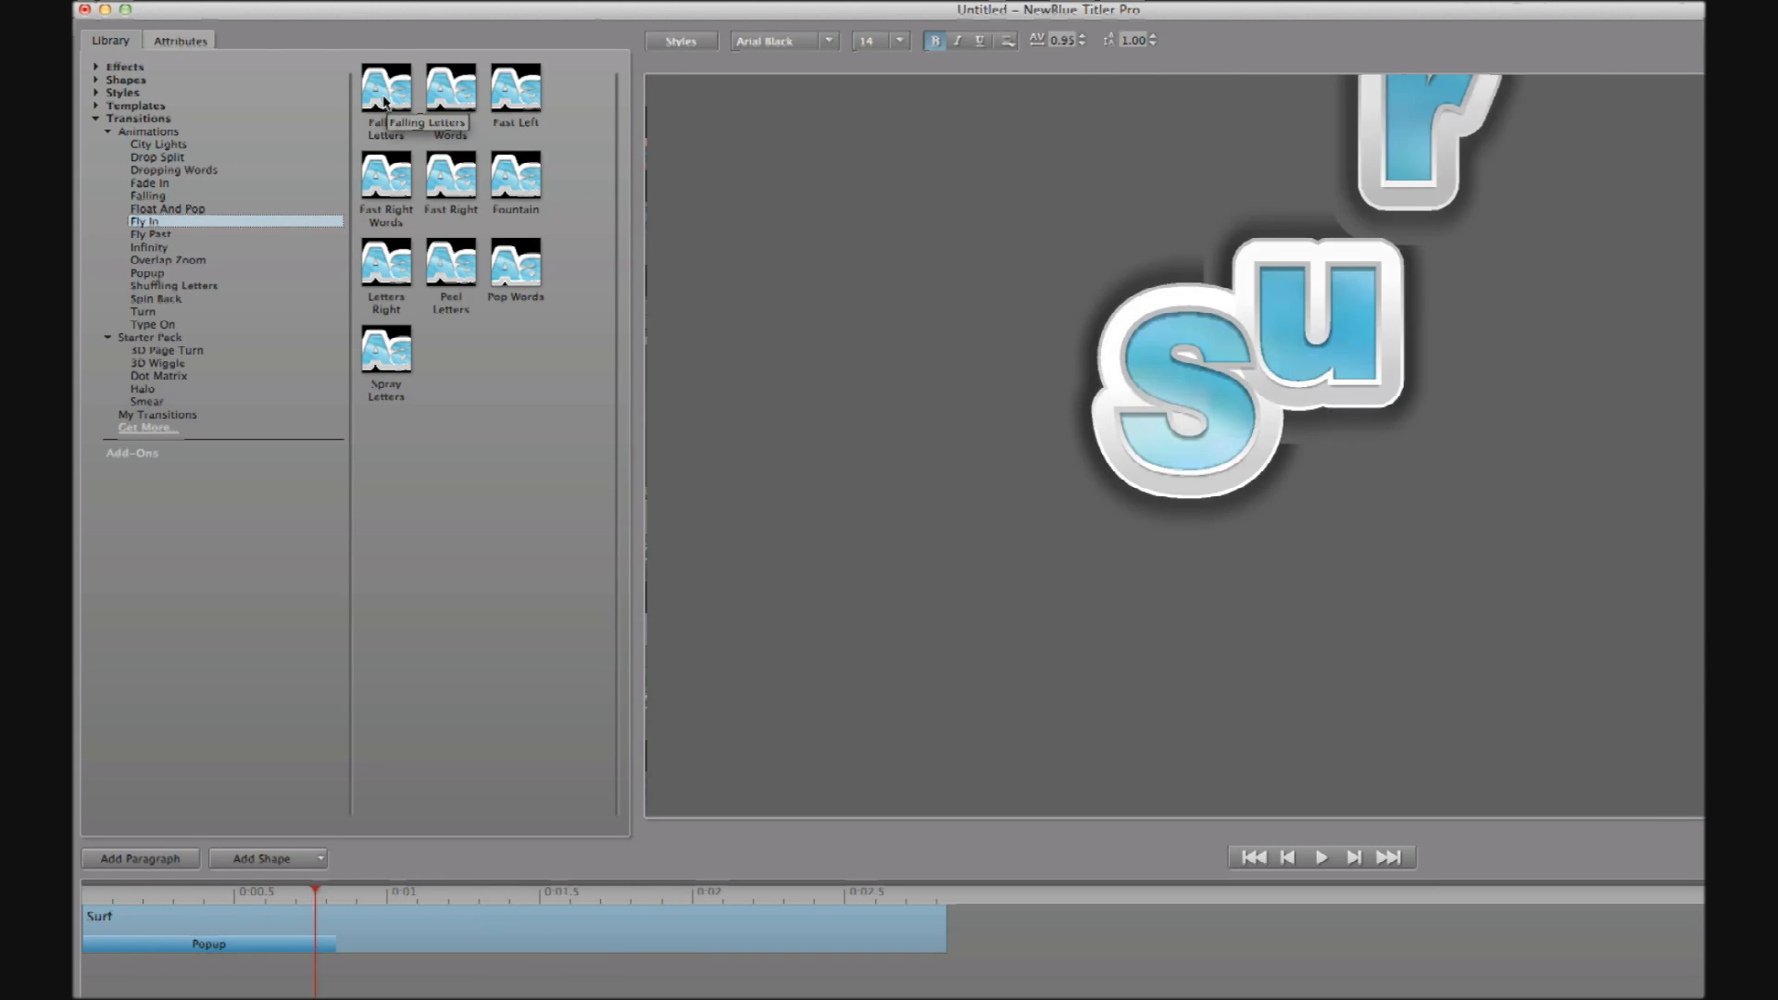
mouse_move(452, 266)
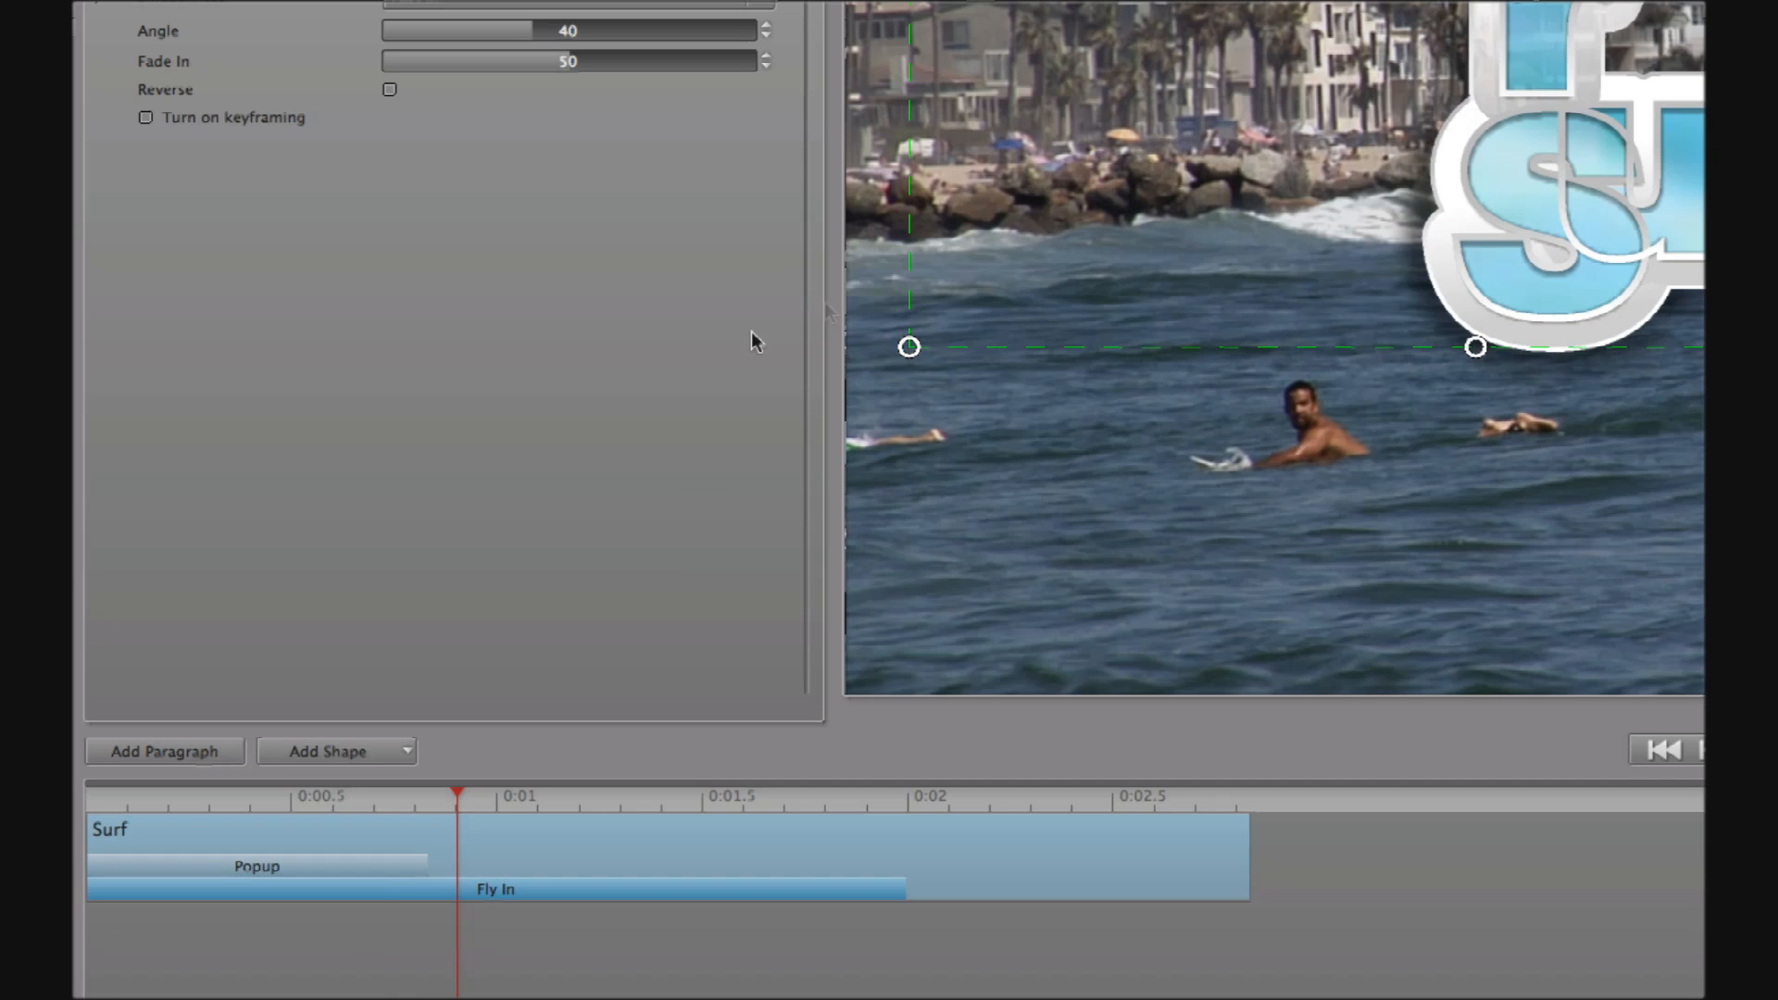
left_click_drag(352, 894, 841, 898)
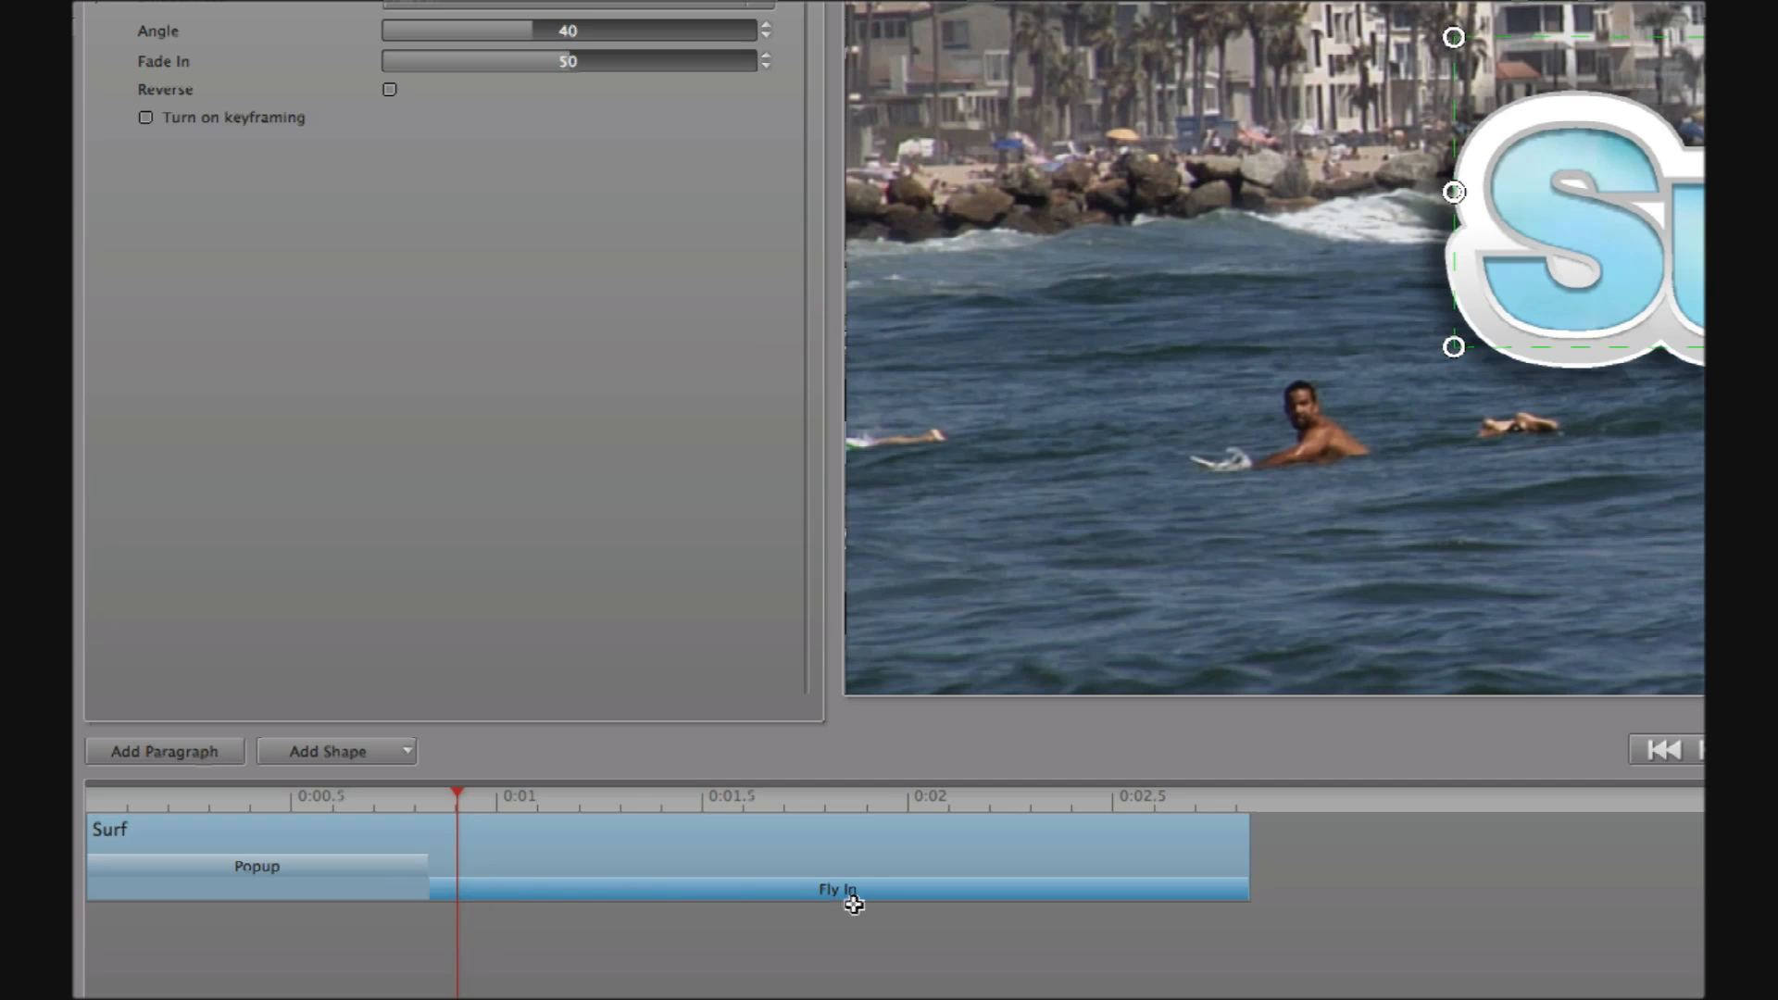
left_click_drag(433, 889, 814, 899)
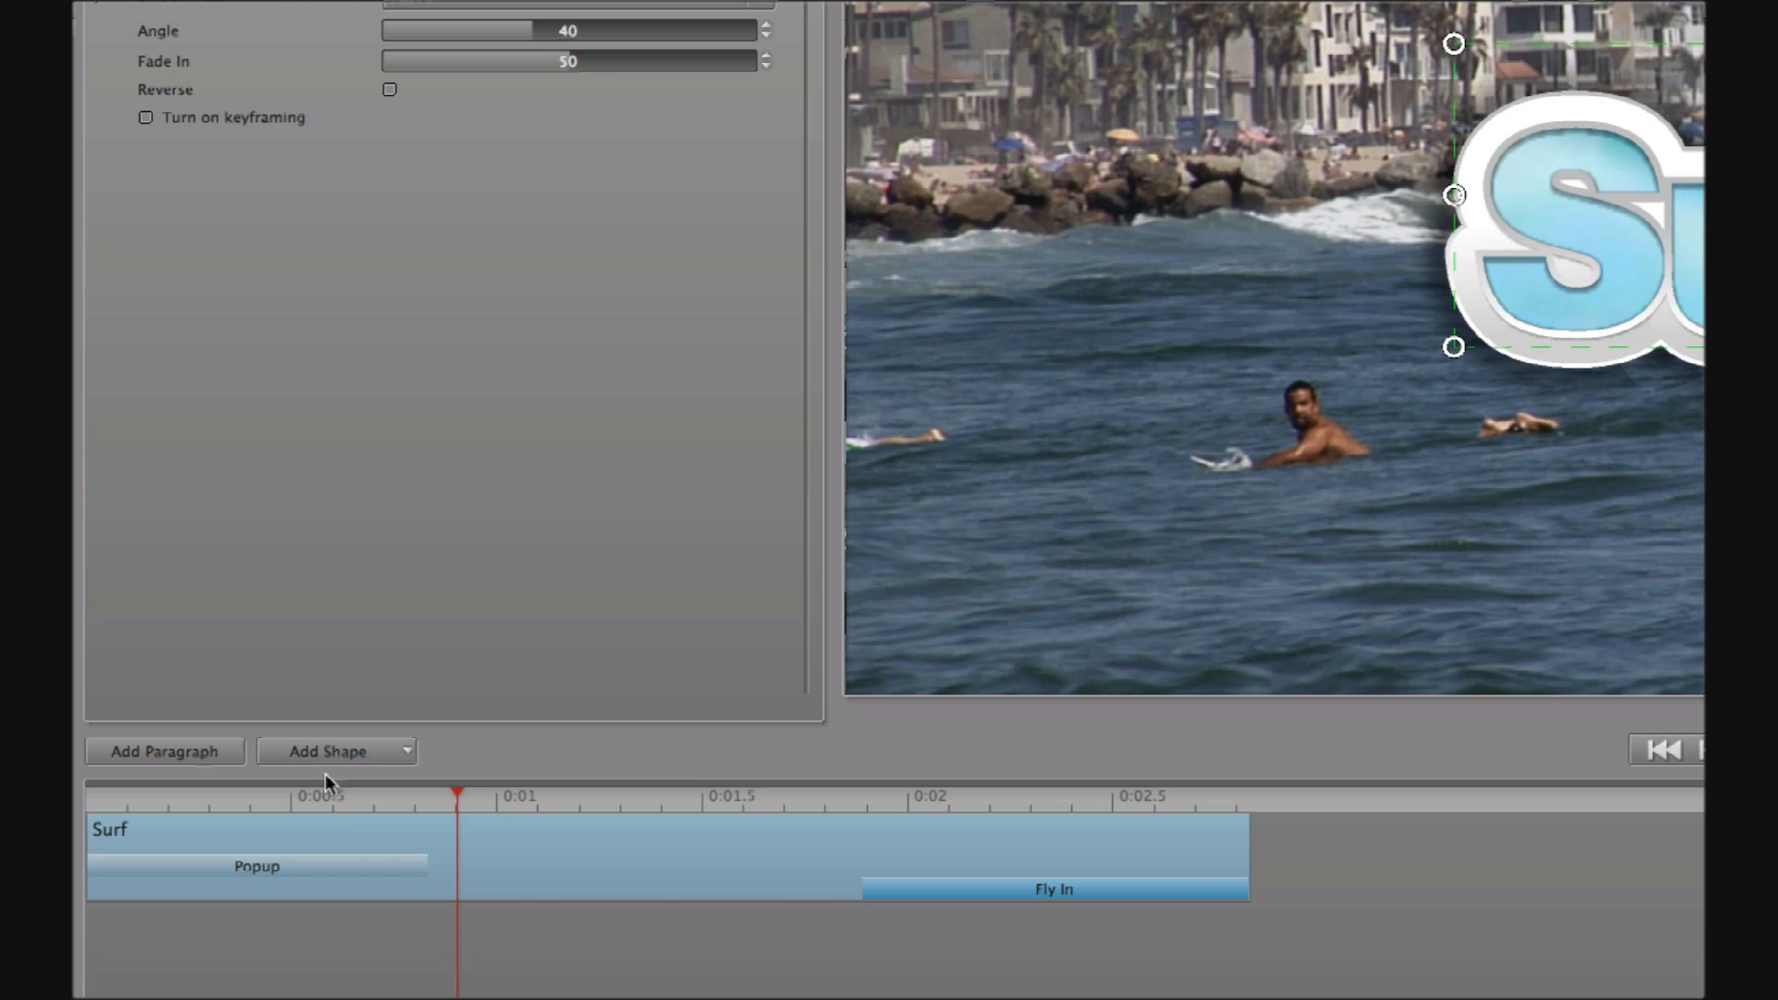
Scrub back to near the start of the Surf title and close the titler to return to the Venice sequence
left_click_drag(335, 792, 150, 808)
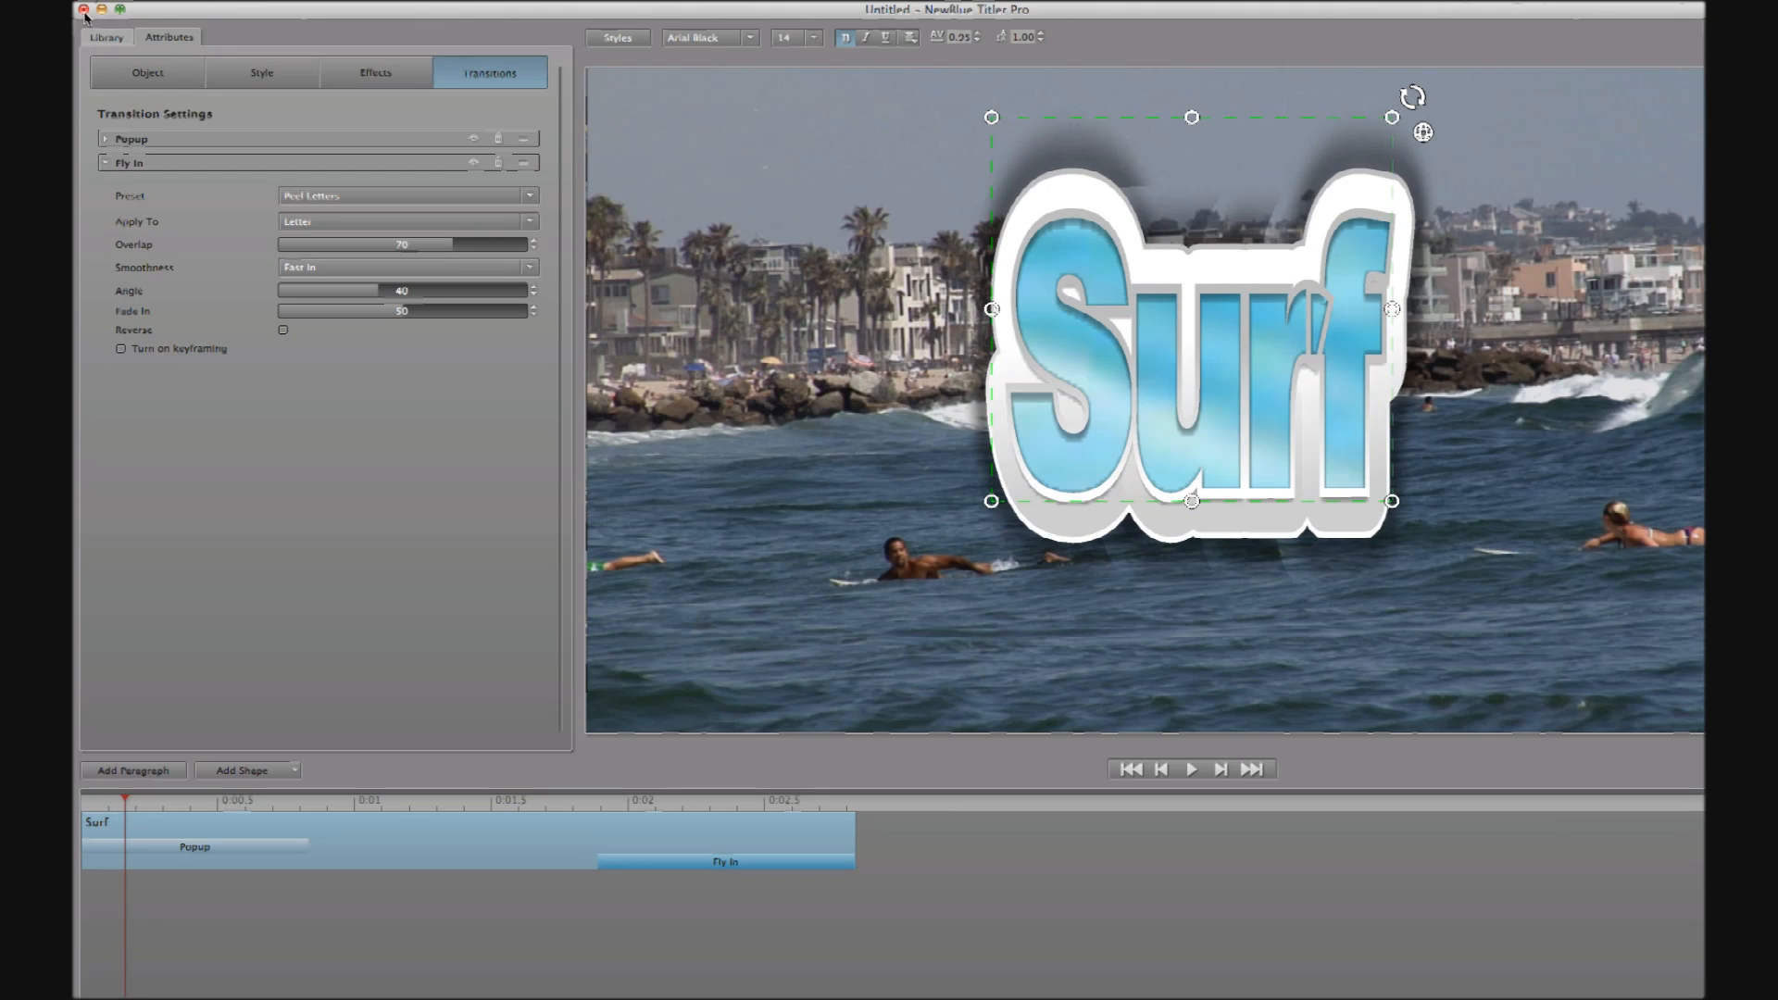
left_click(84, 11)
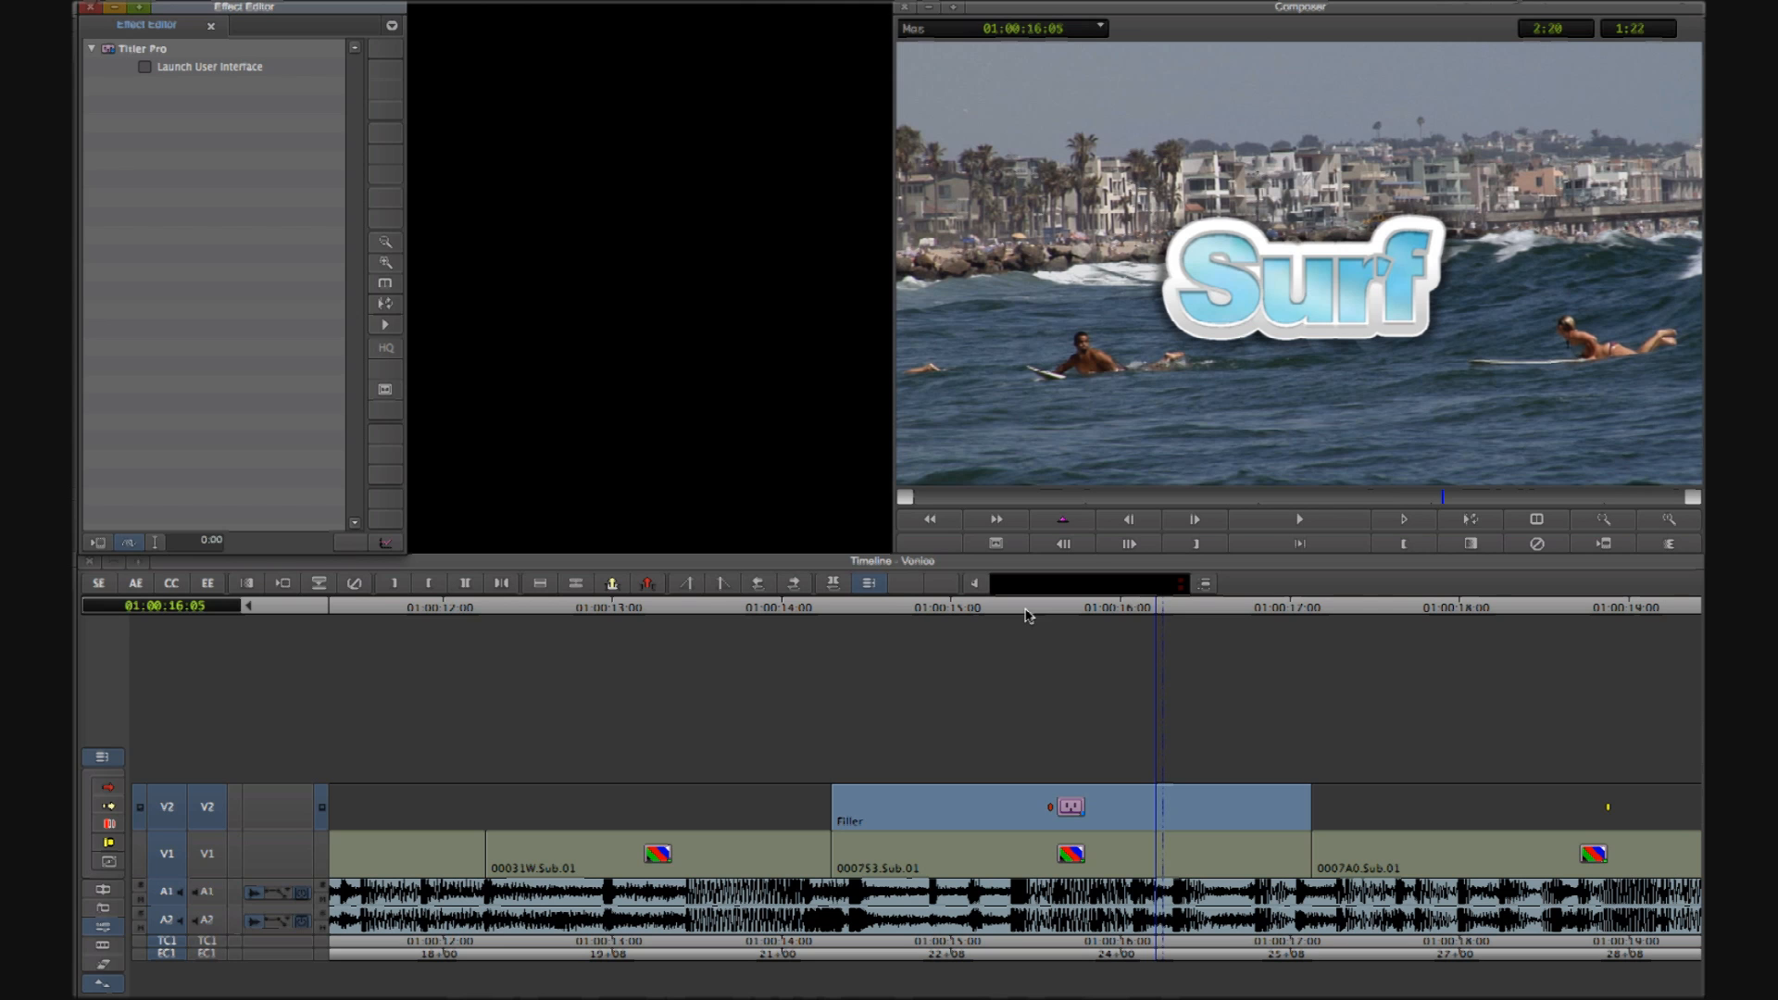
Copy the Surf segment's Titler Pro effect onto the filler above clip 0007A0.Sub.01 and select that segment
left_click_drag(887, 618, 1559, 816)
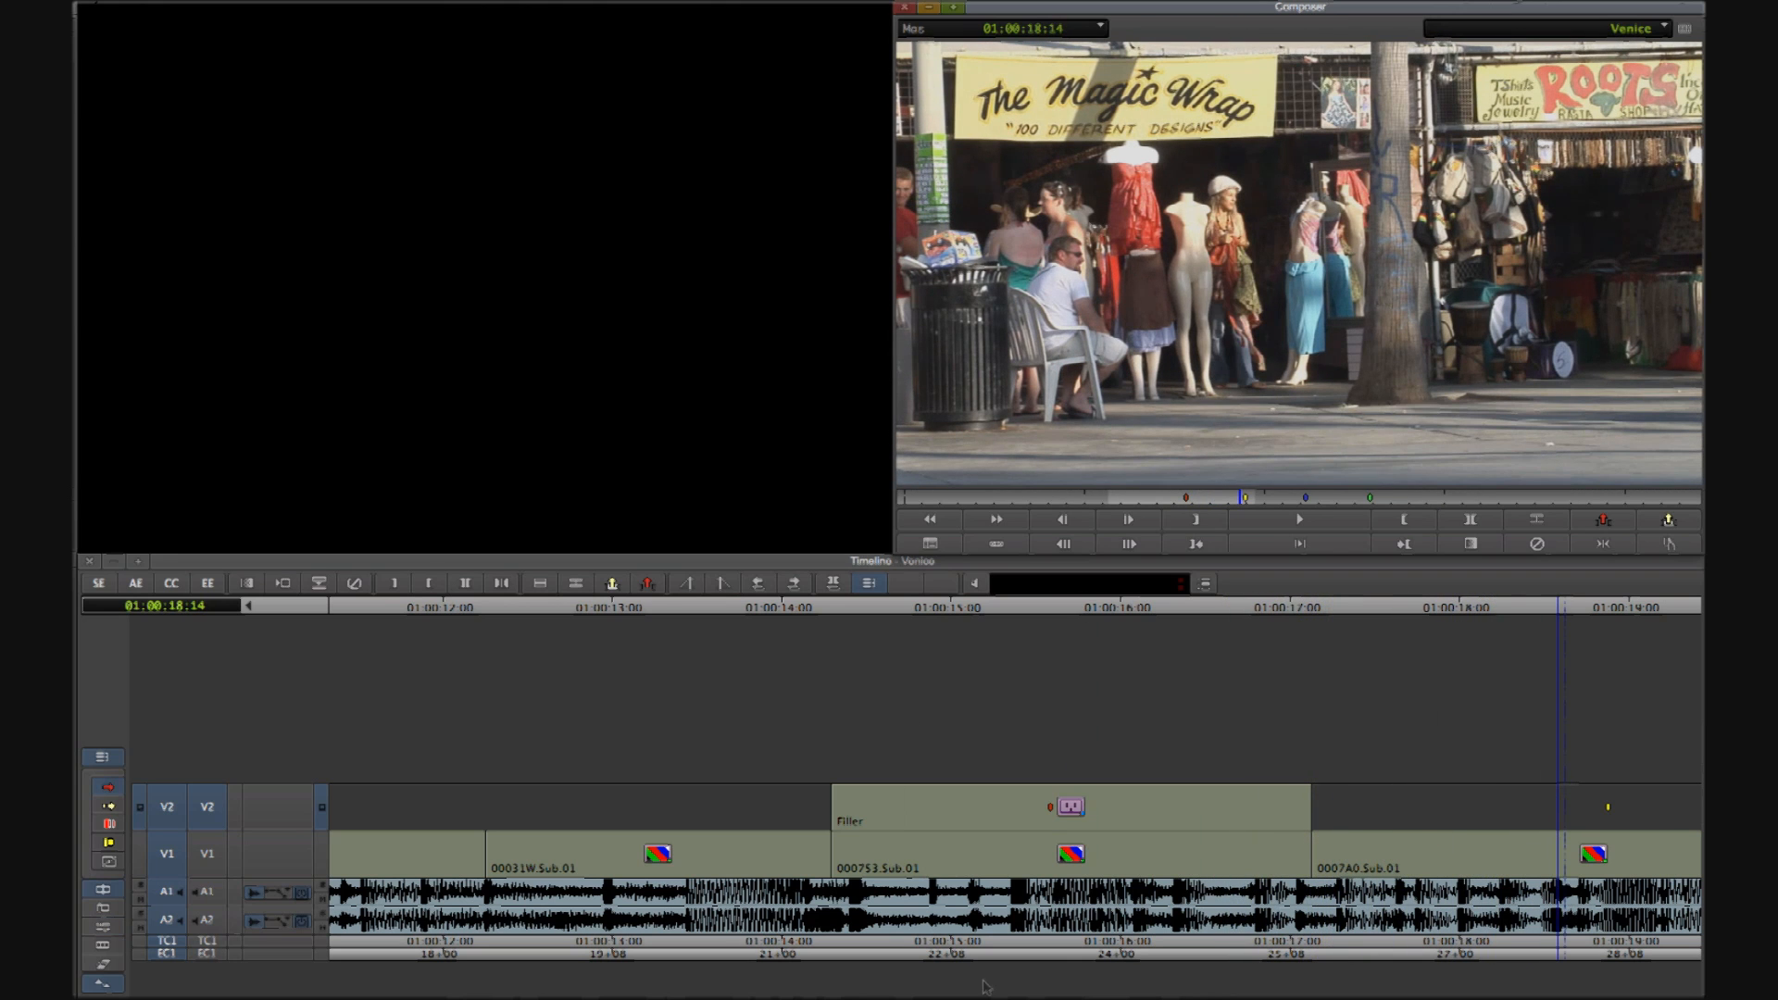
left_click_drag(984, 998, 1071, 999)
left_click(673, 823)
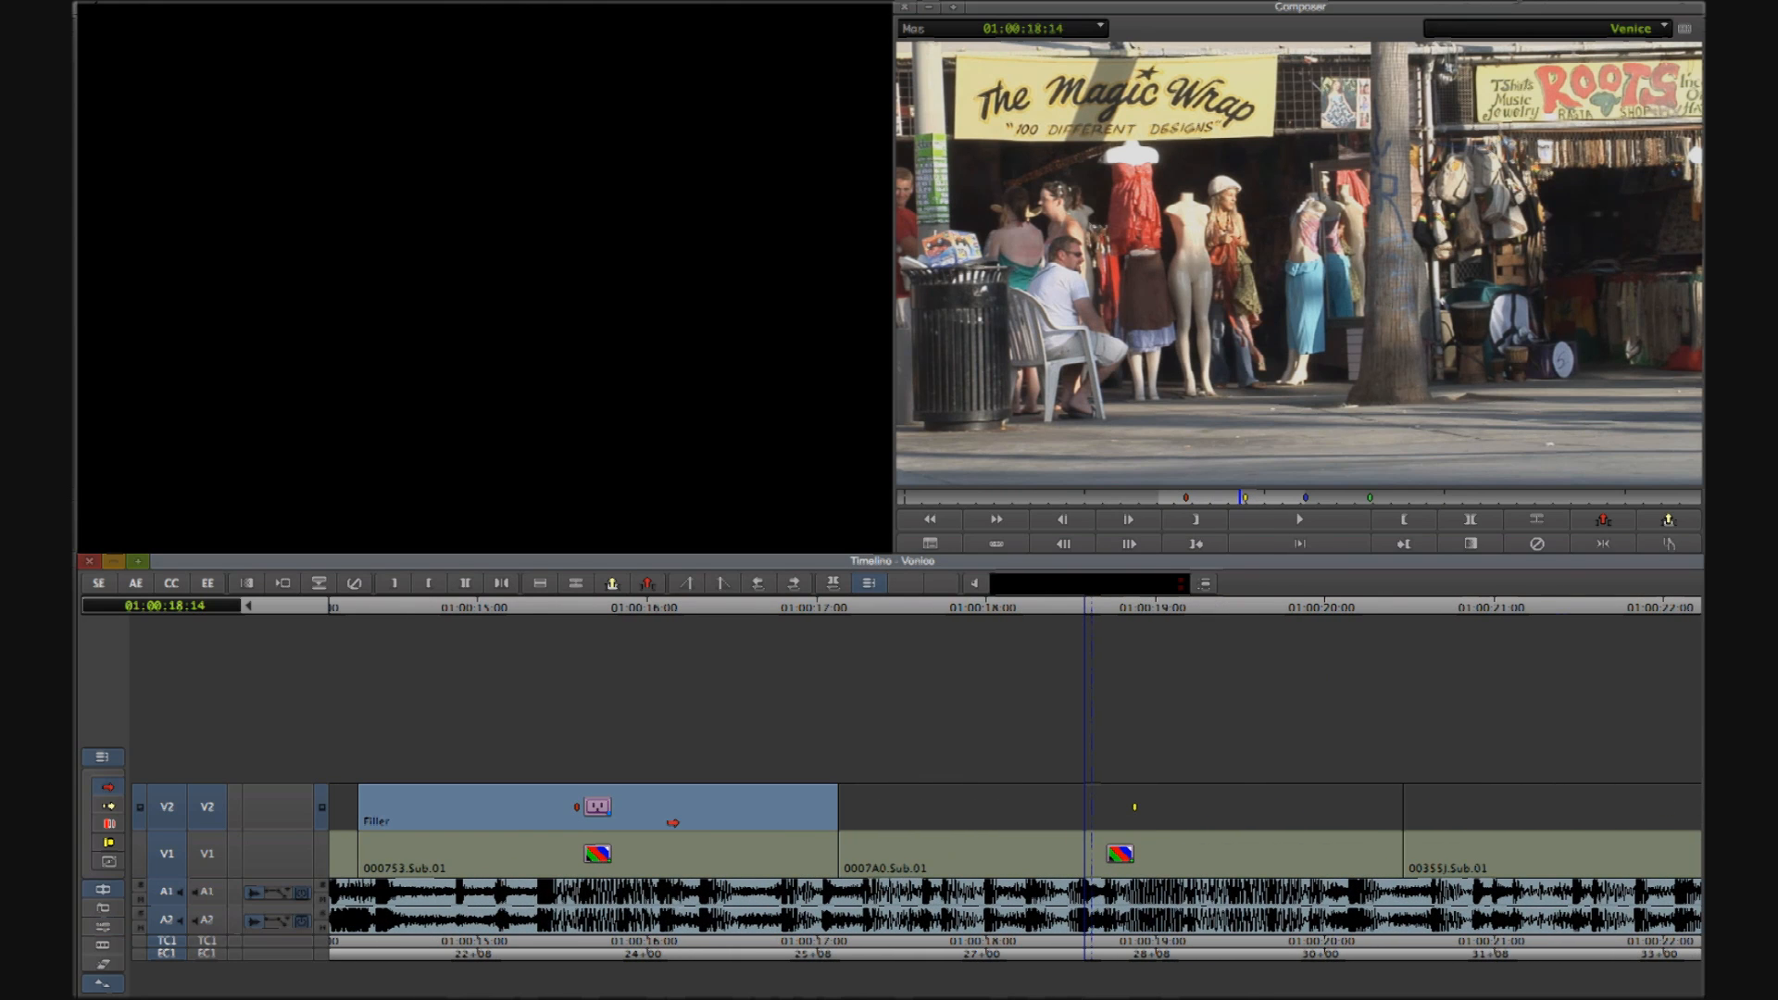
left_click(676, 609)
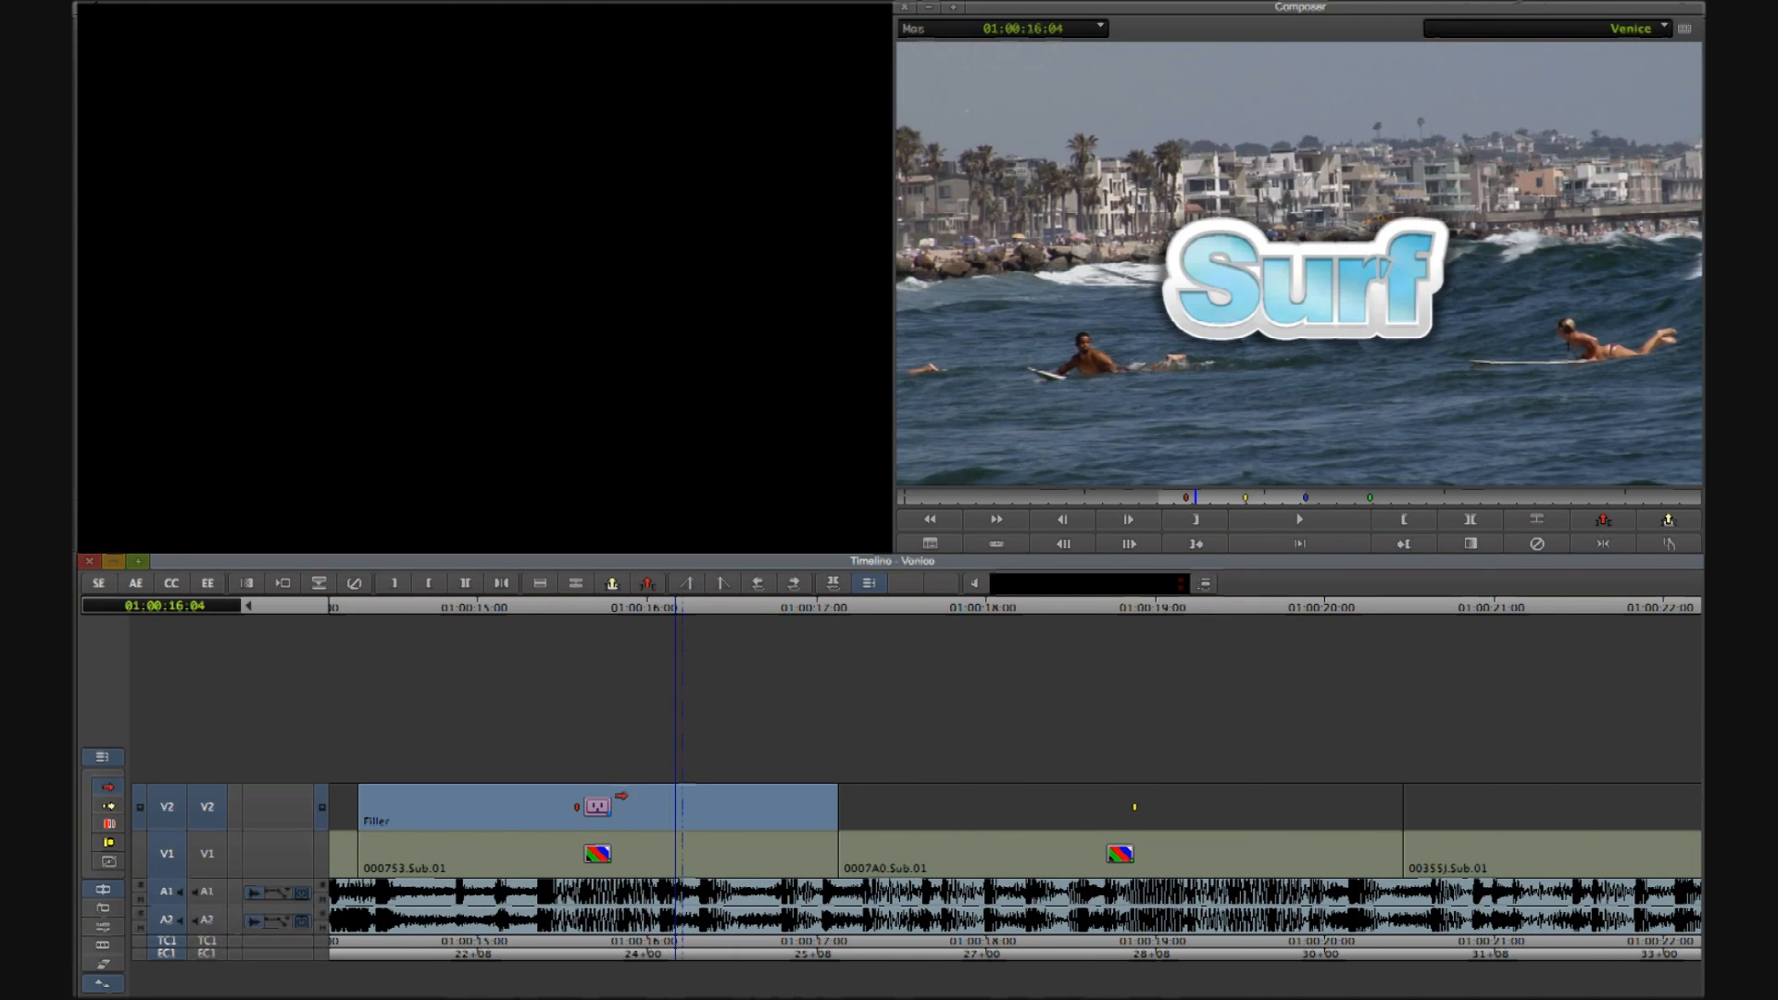
left_click(103, 933)
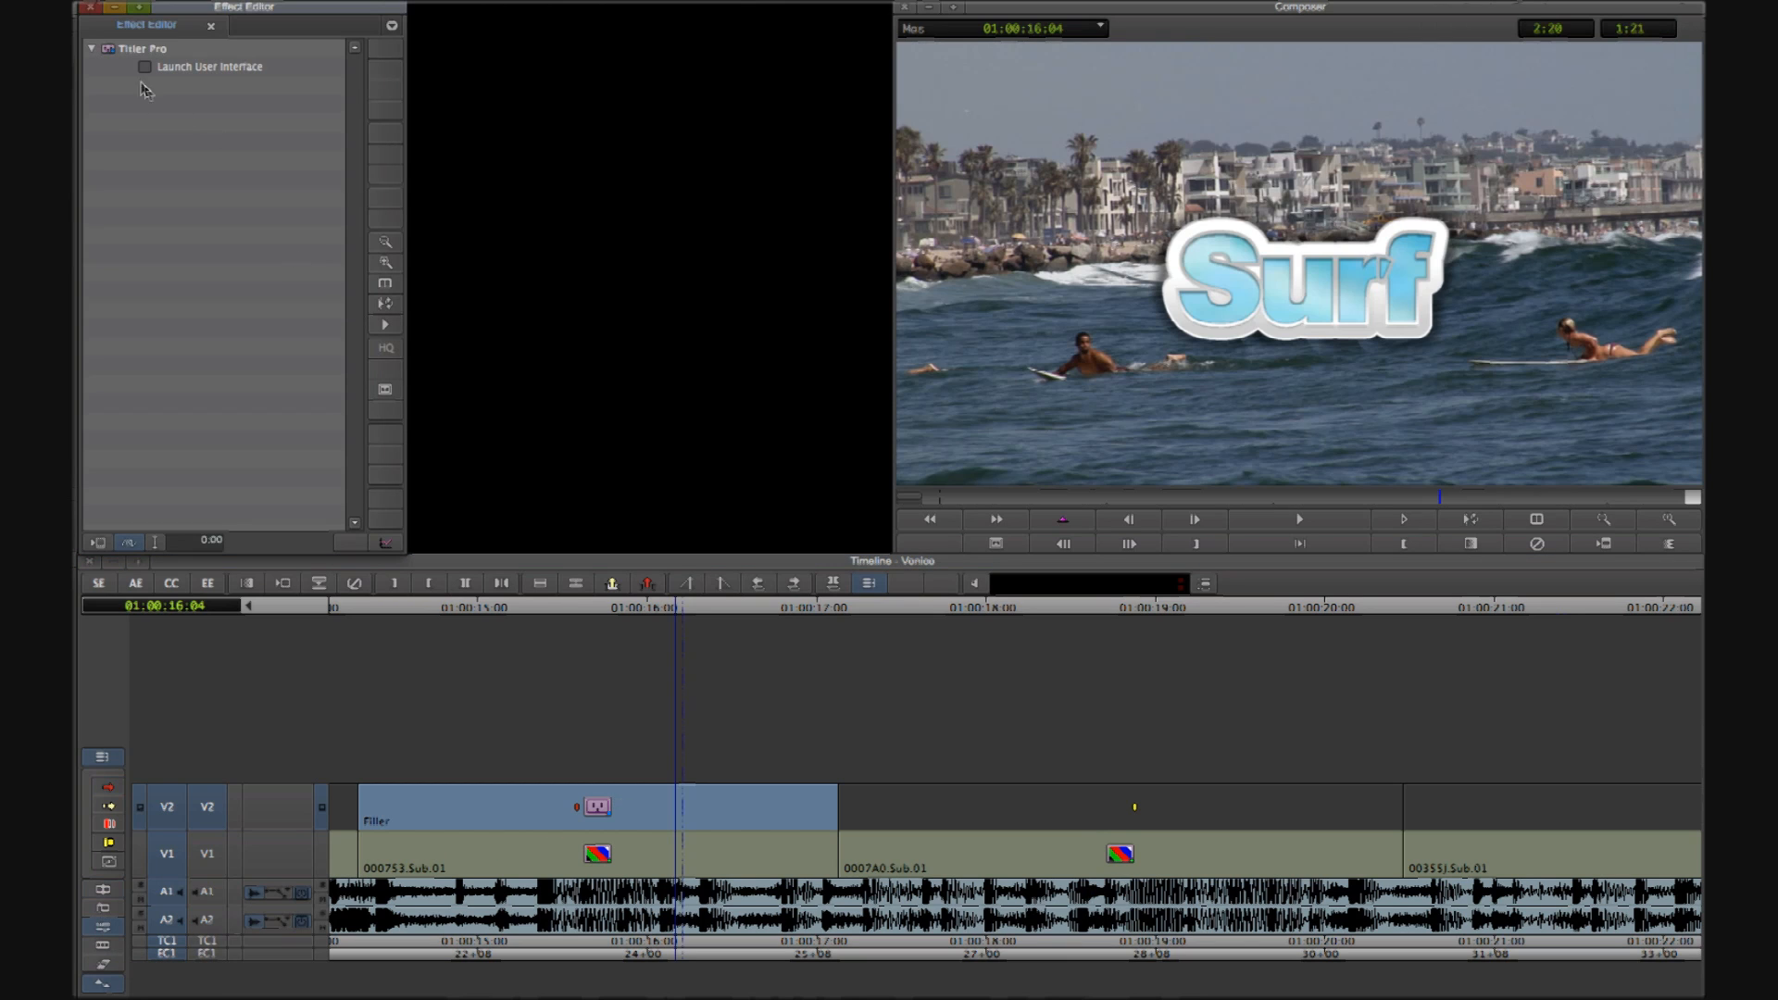
left_click_drag(110, 55, 1022, 813)
left_click(1022, 814)
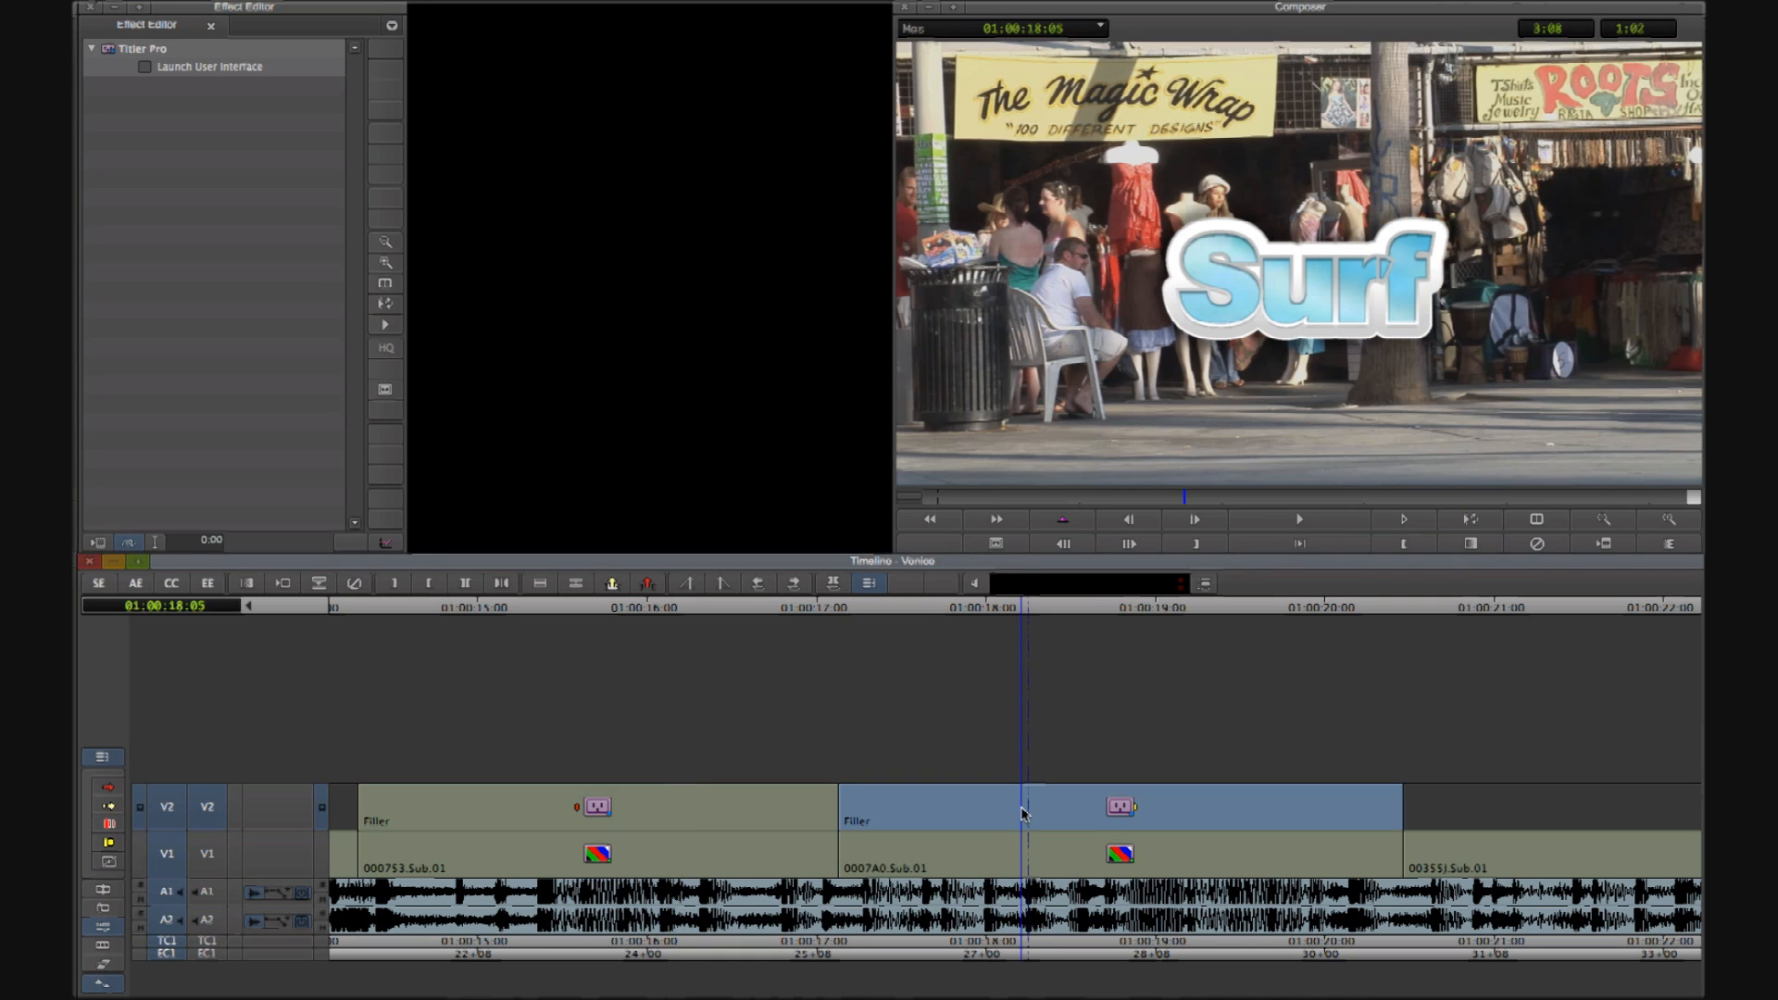
Open the copied title in the titler and change its text from Surf to Shop
left_click(177, 73)
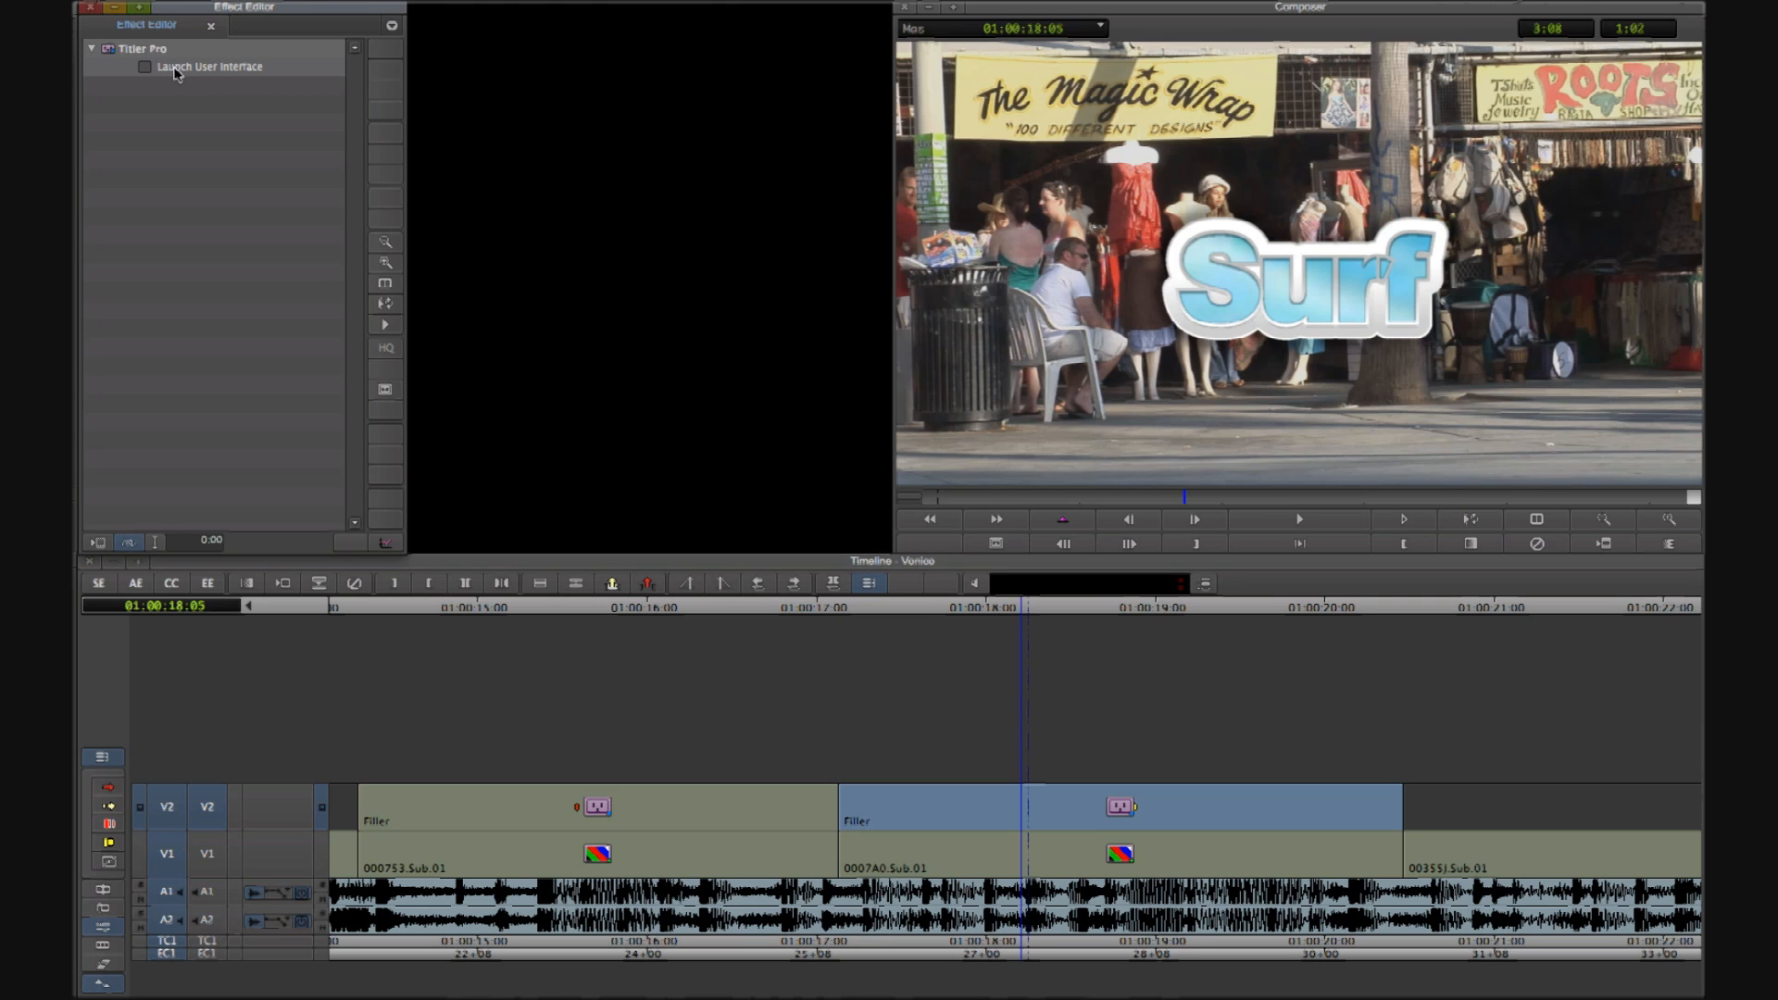
left_click(177, 73)
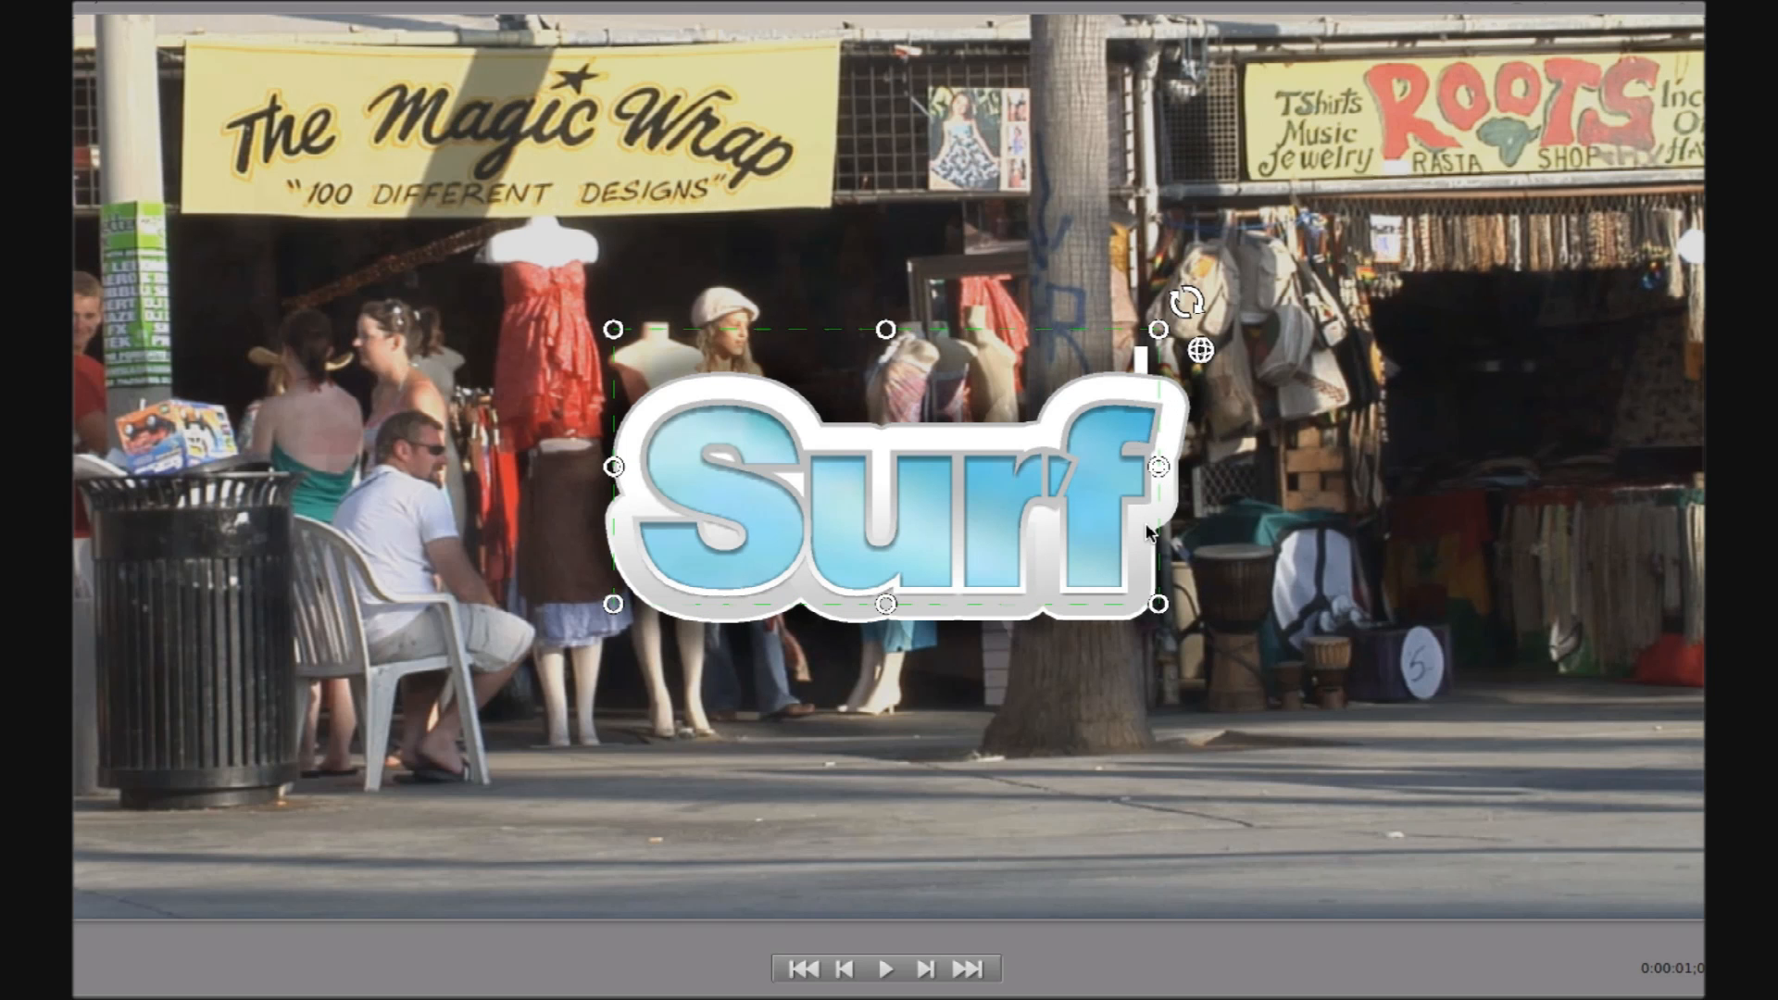
key("BackSpace")
key("BackSpace")
key("BackSpace")
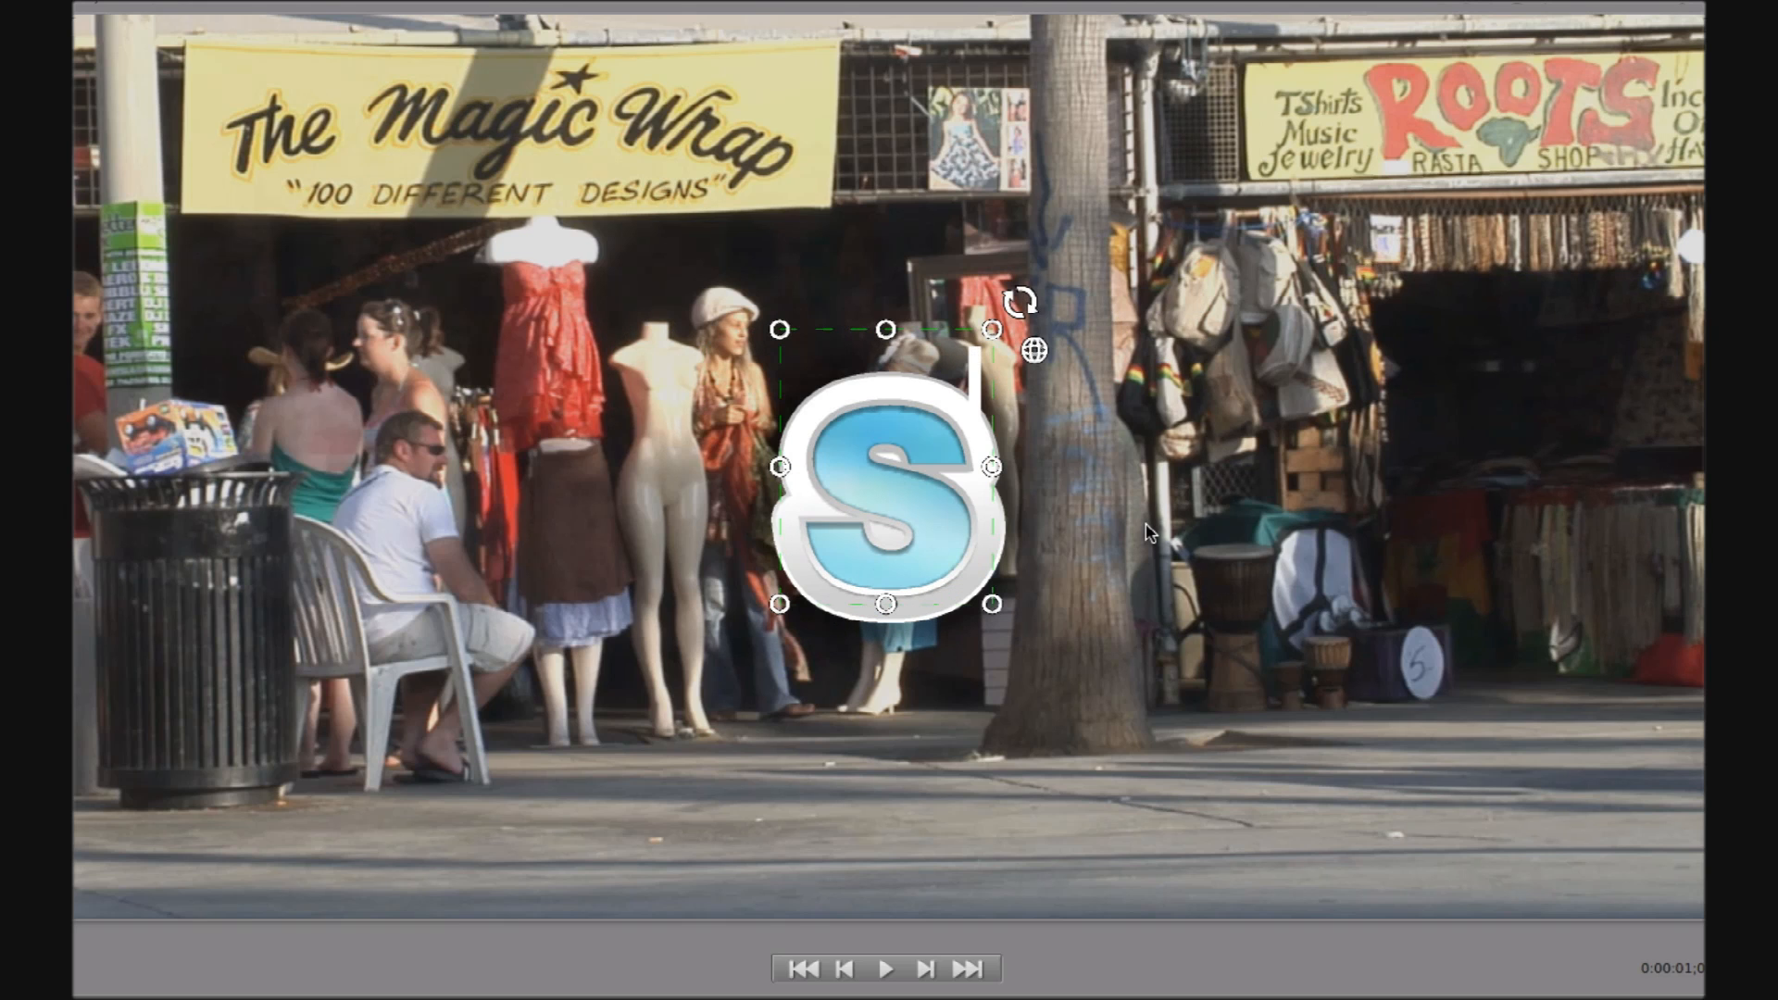
type("hop")
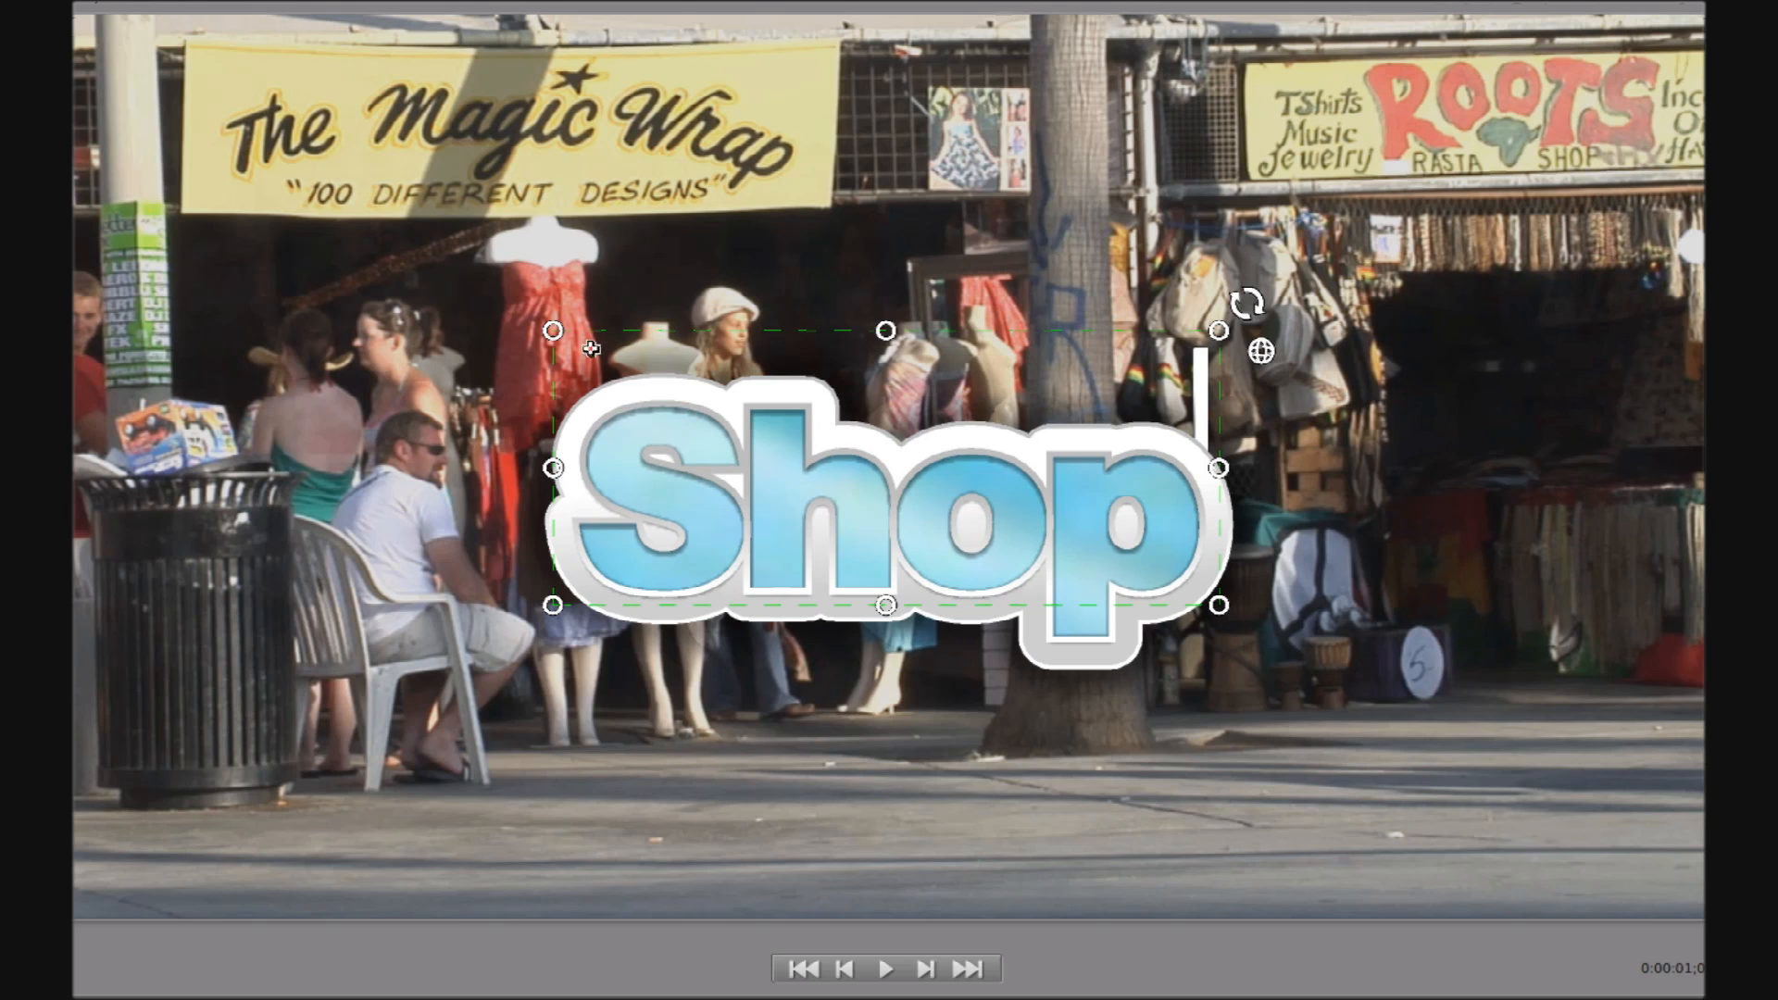
Move the Shop title to the lower left of the frame with a tilt of about 8.7, and apply the Duck style
left_click_drag(470, 358, 155, 457)
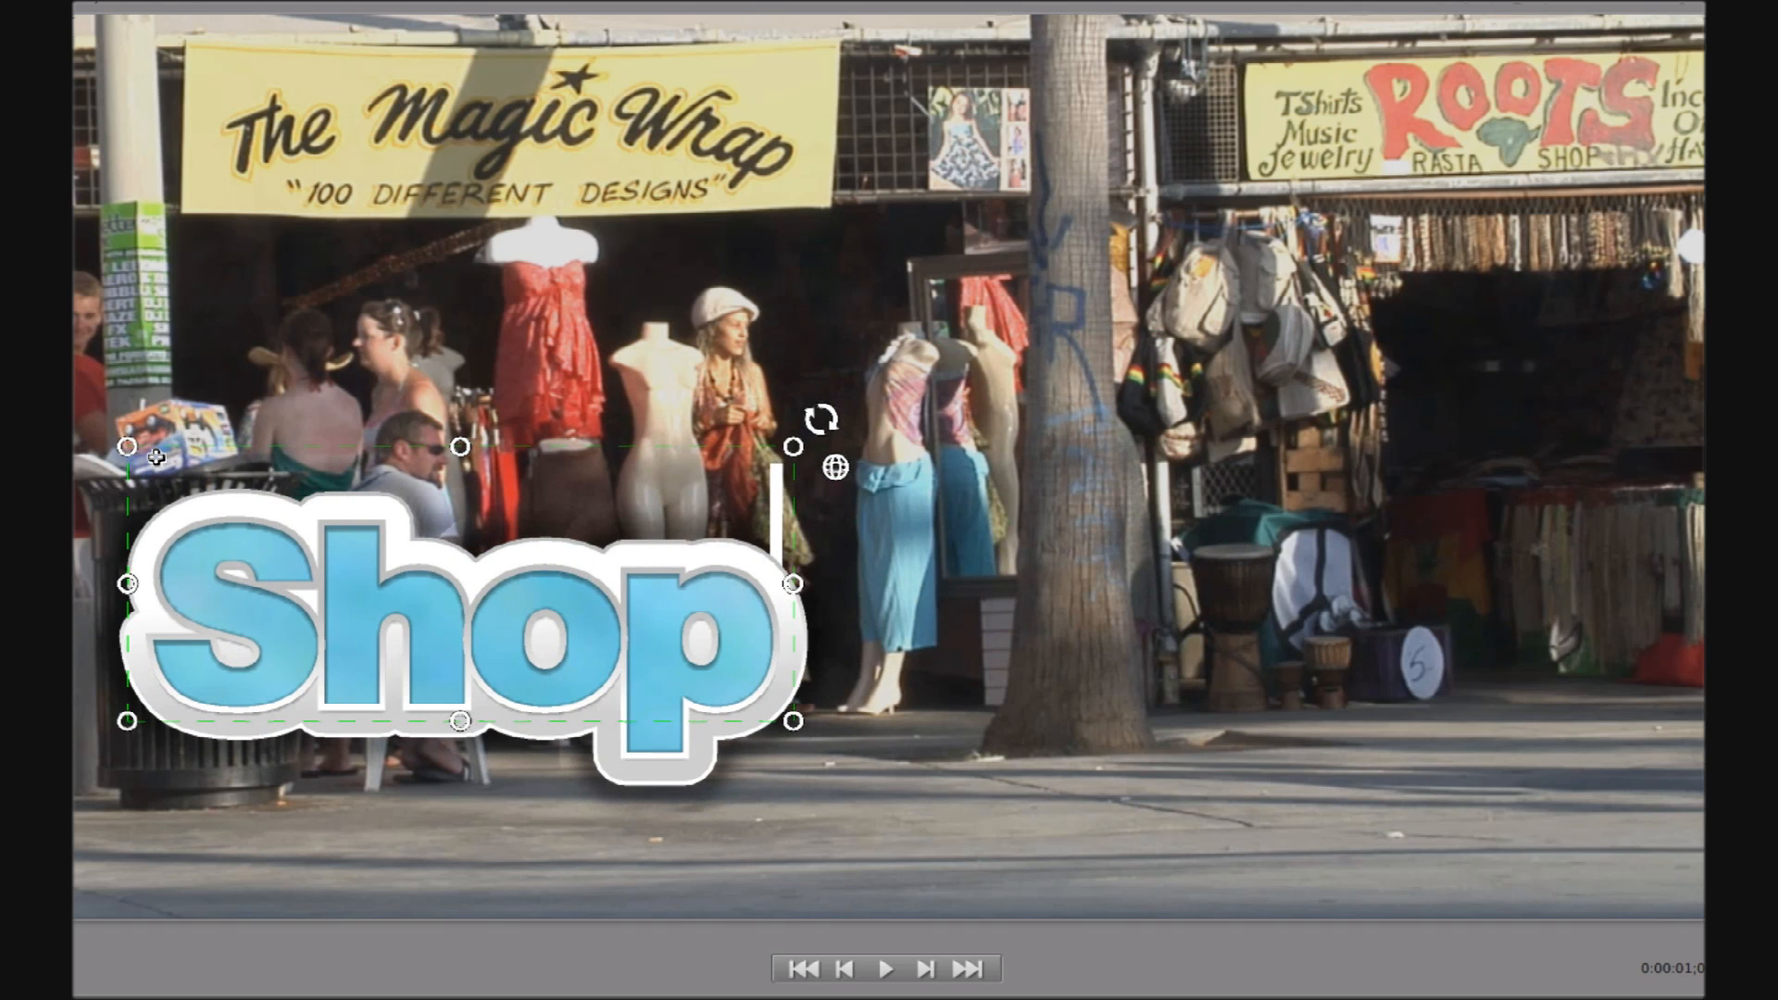
left_click_drag(836, 470, 750, 474)
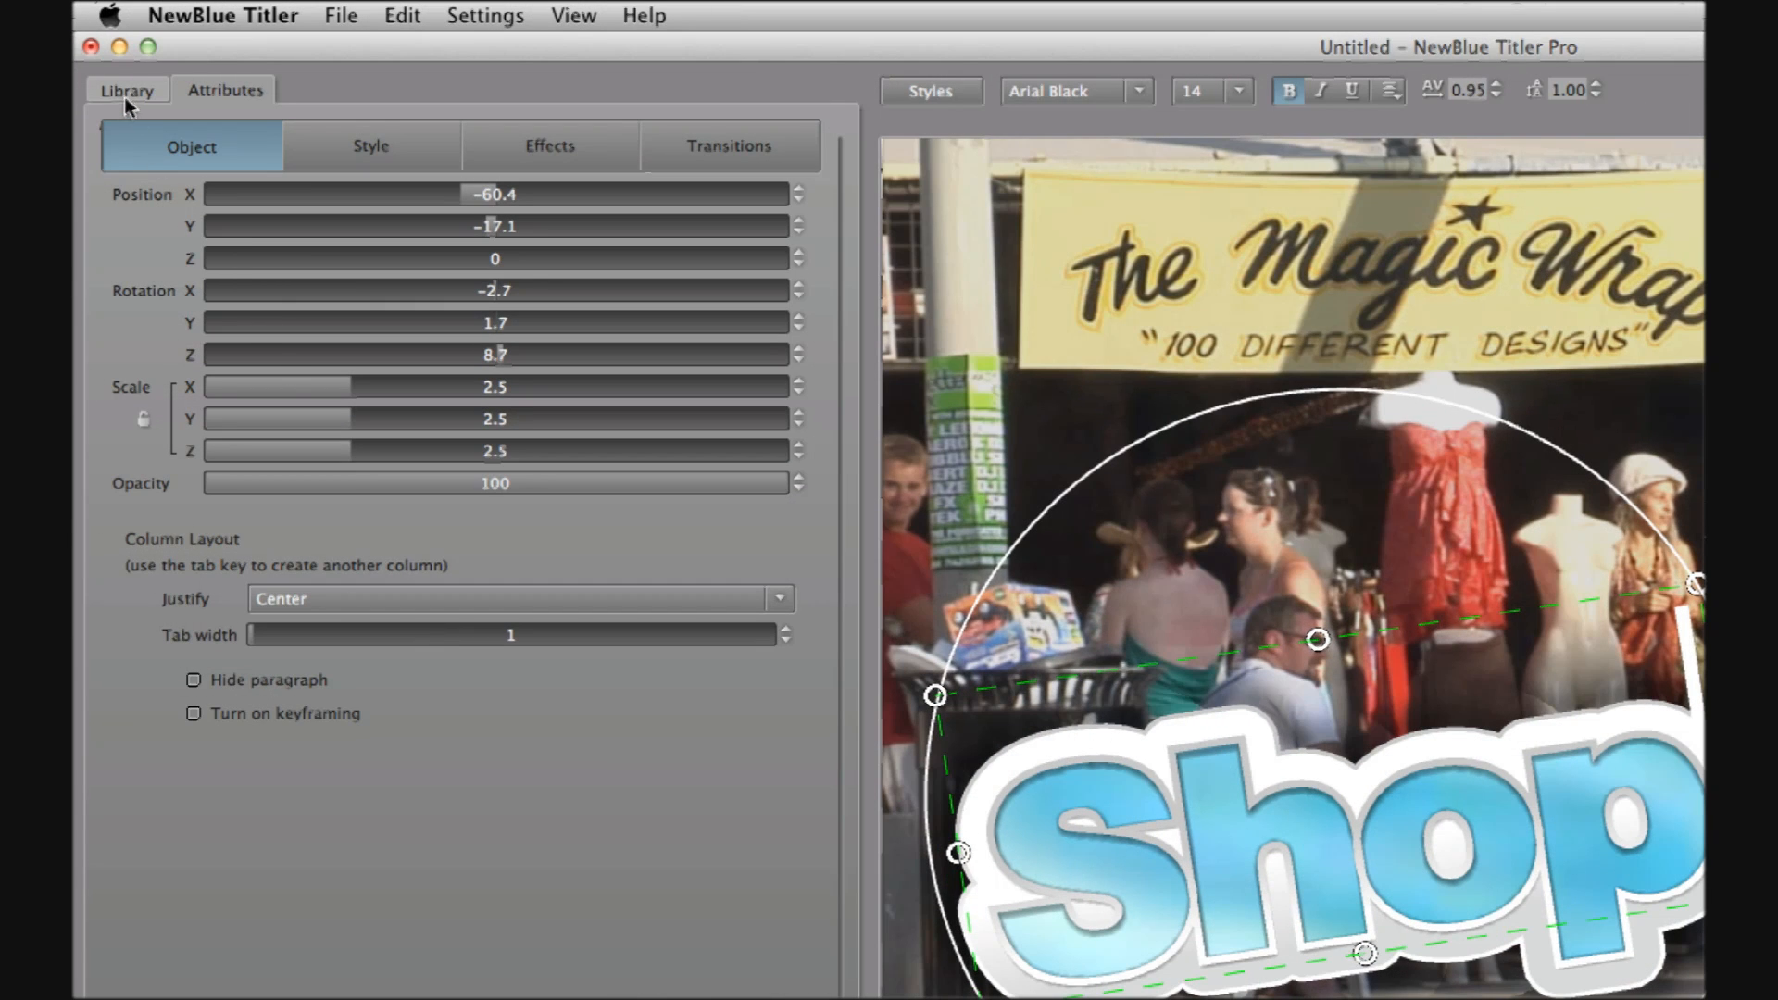
left_click(124, 93)
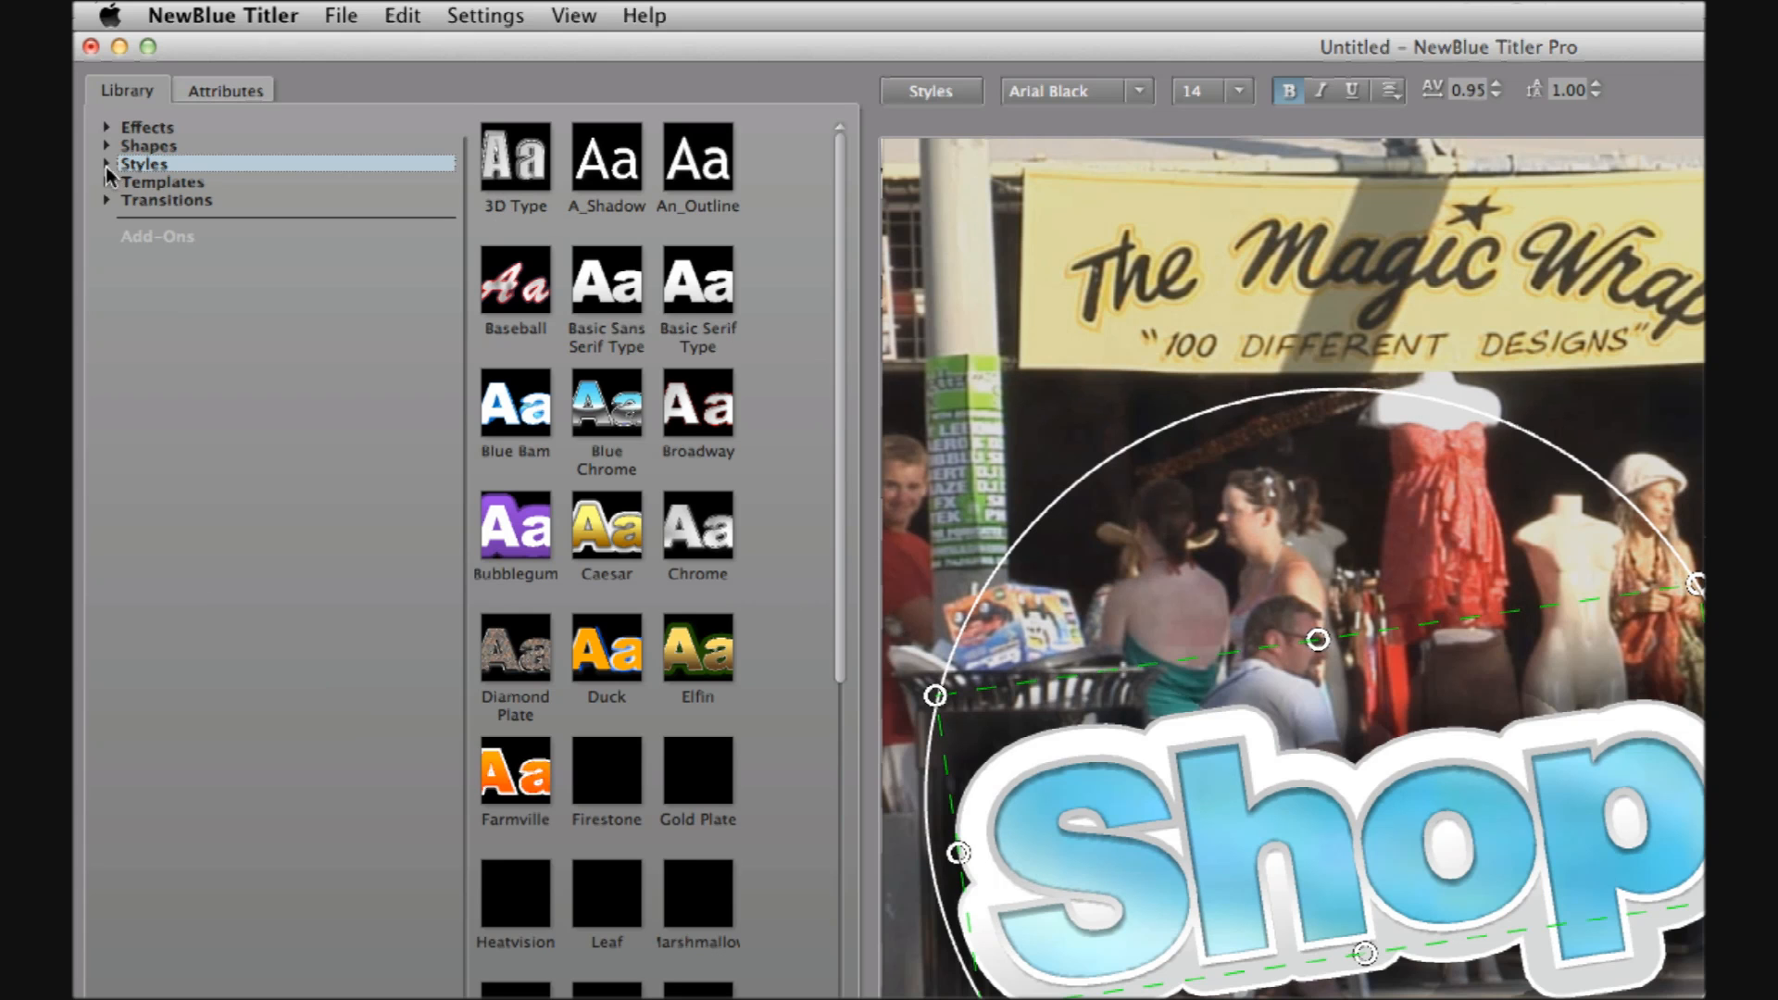
left_click(107, 165)
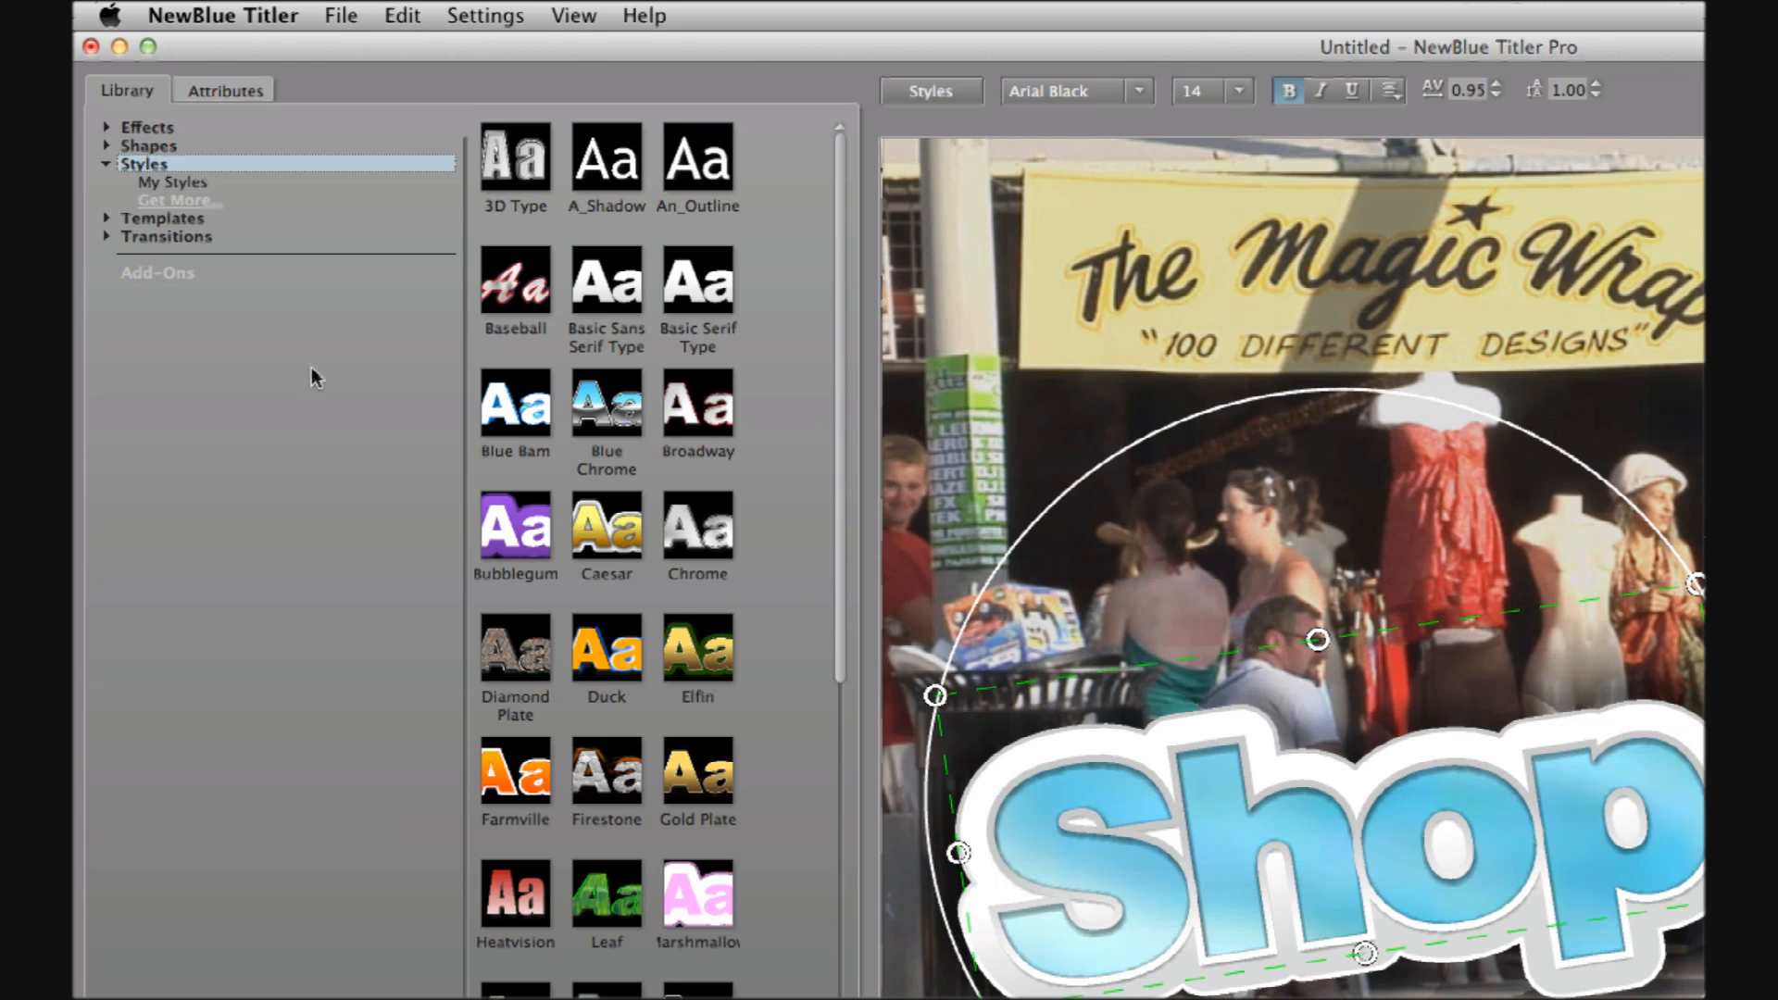
left_click(611, 658)
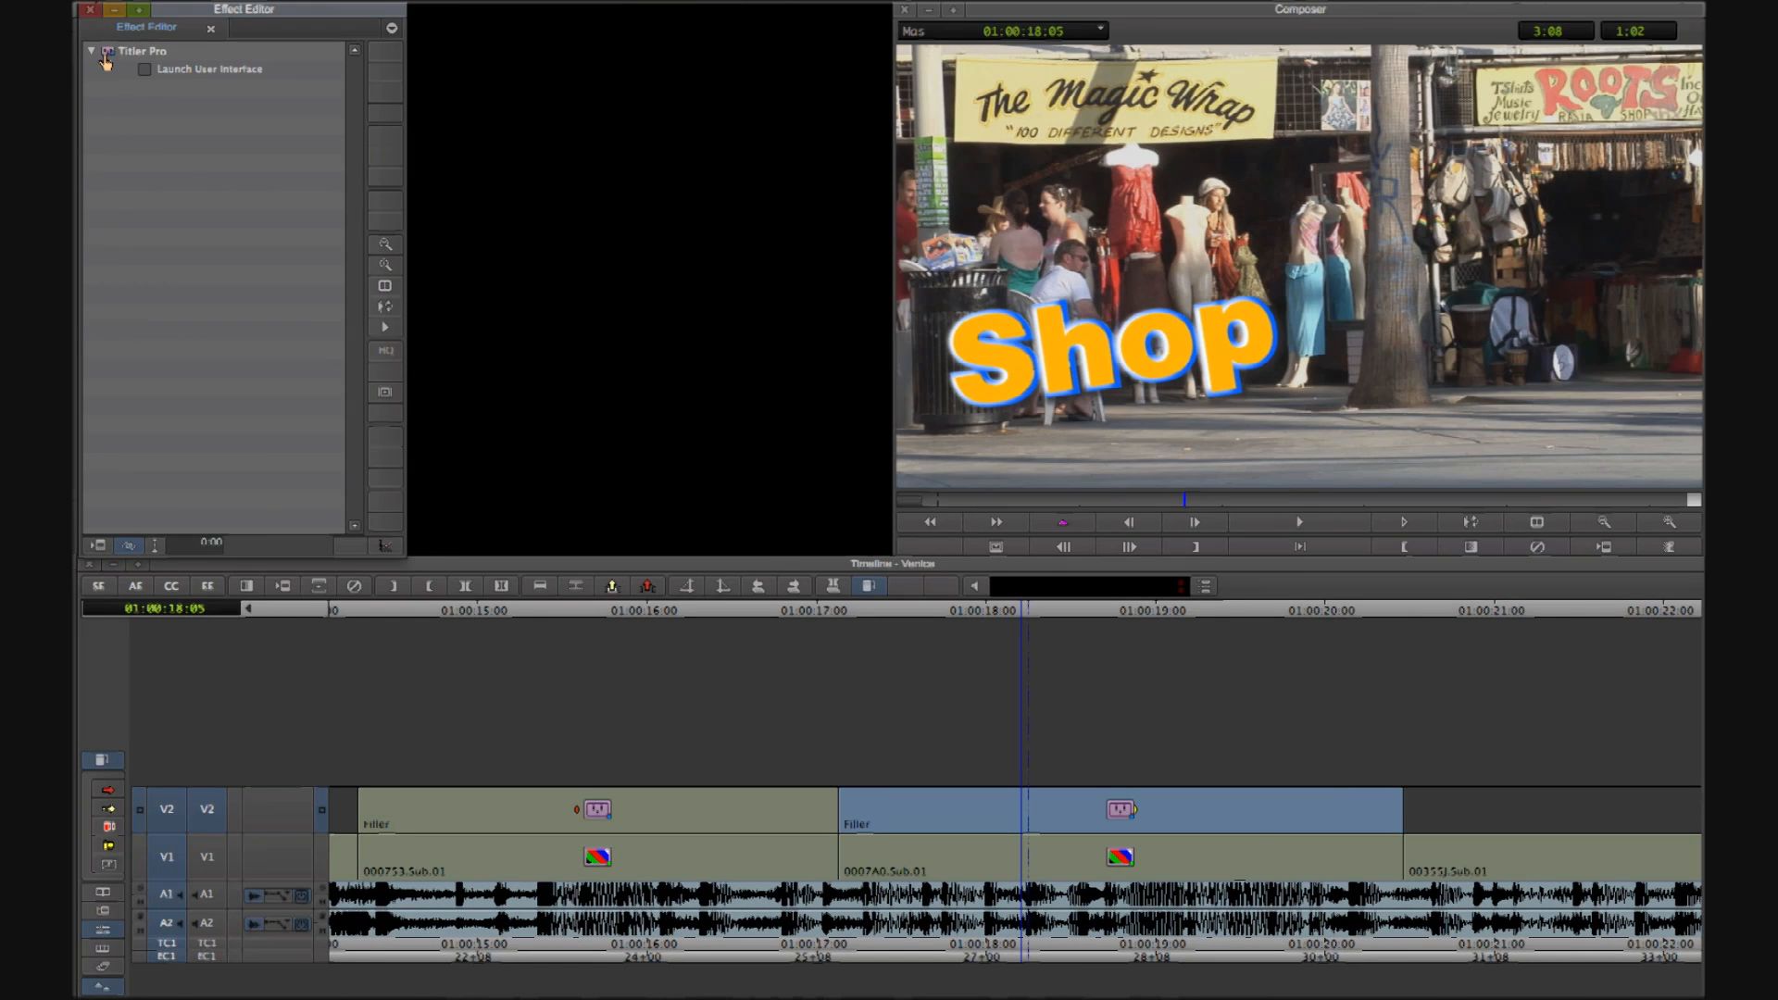
Copy the Shop segment's Titler Pro effect onto the filler above clip 00355J.Sub.01 and select that segment at 01:00:21:06
left_click(1469, 811)
left_click_drag(1498, 810, 1498, 811)
left_click_drag(1066, 998, 1170, 997)
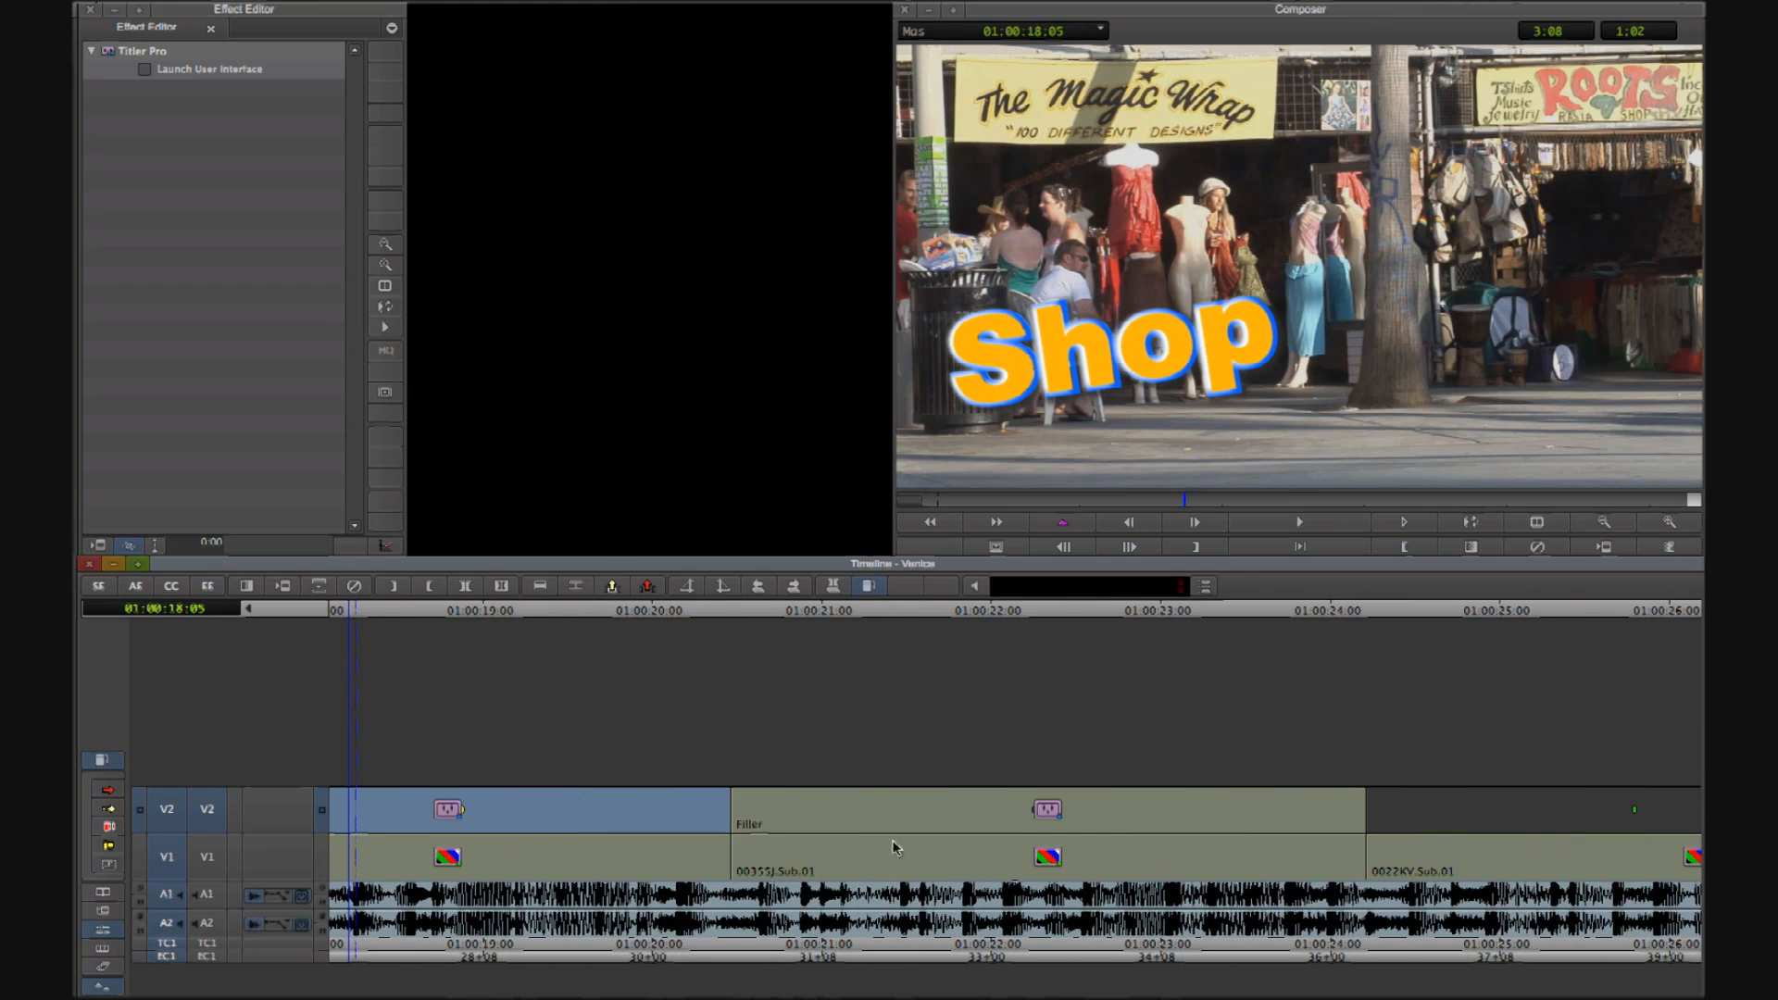
left_click(871, 812)
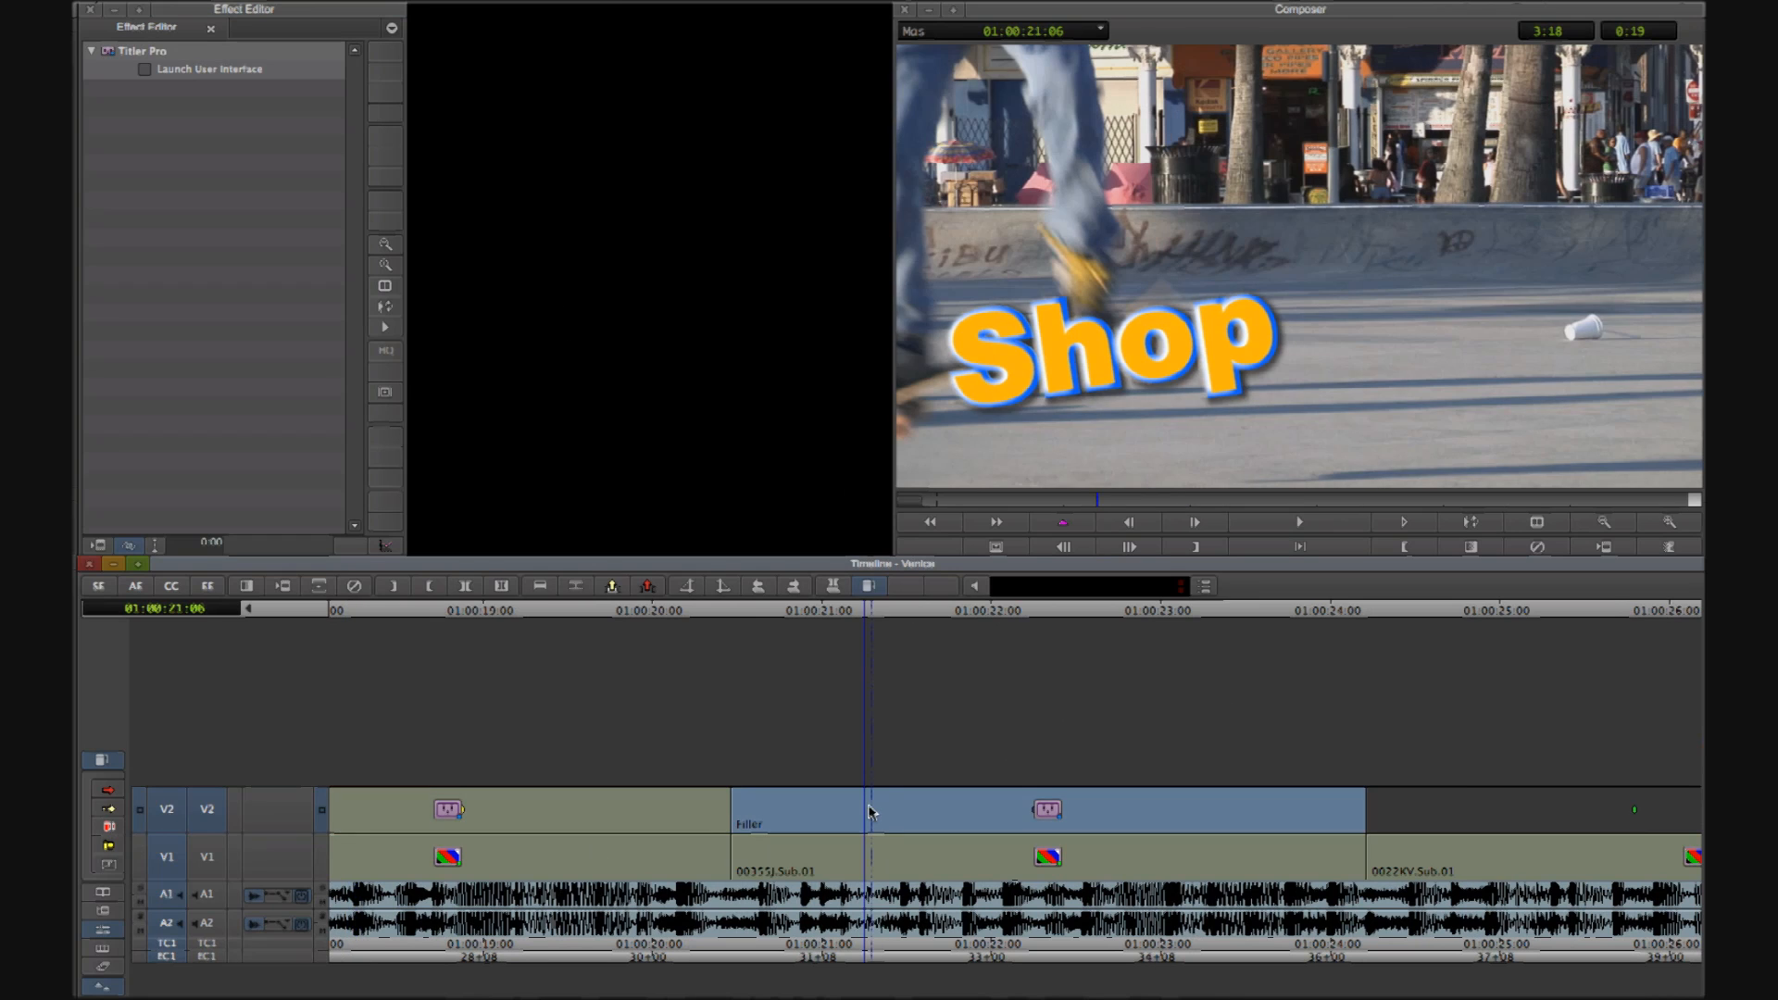
Open this segment's title in the titler and replace the text Shop with Skate
left_click(184, 77)
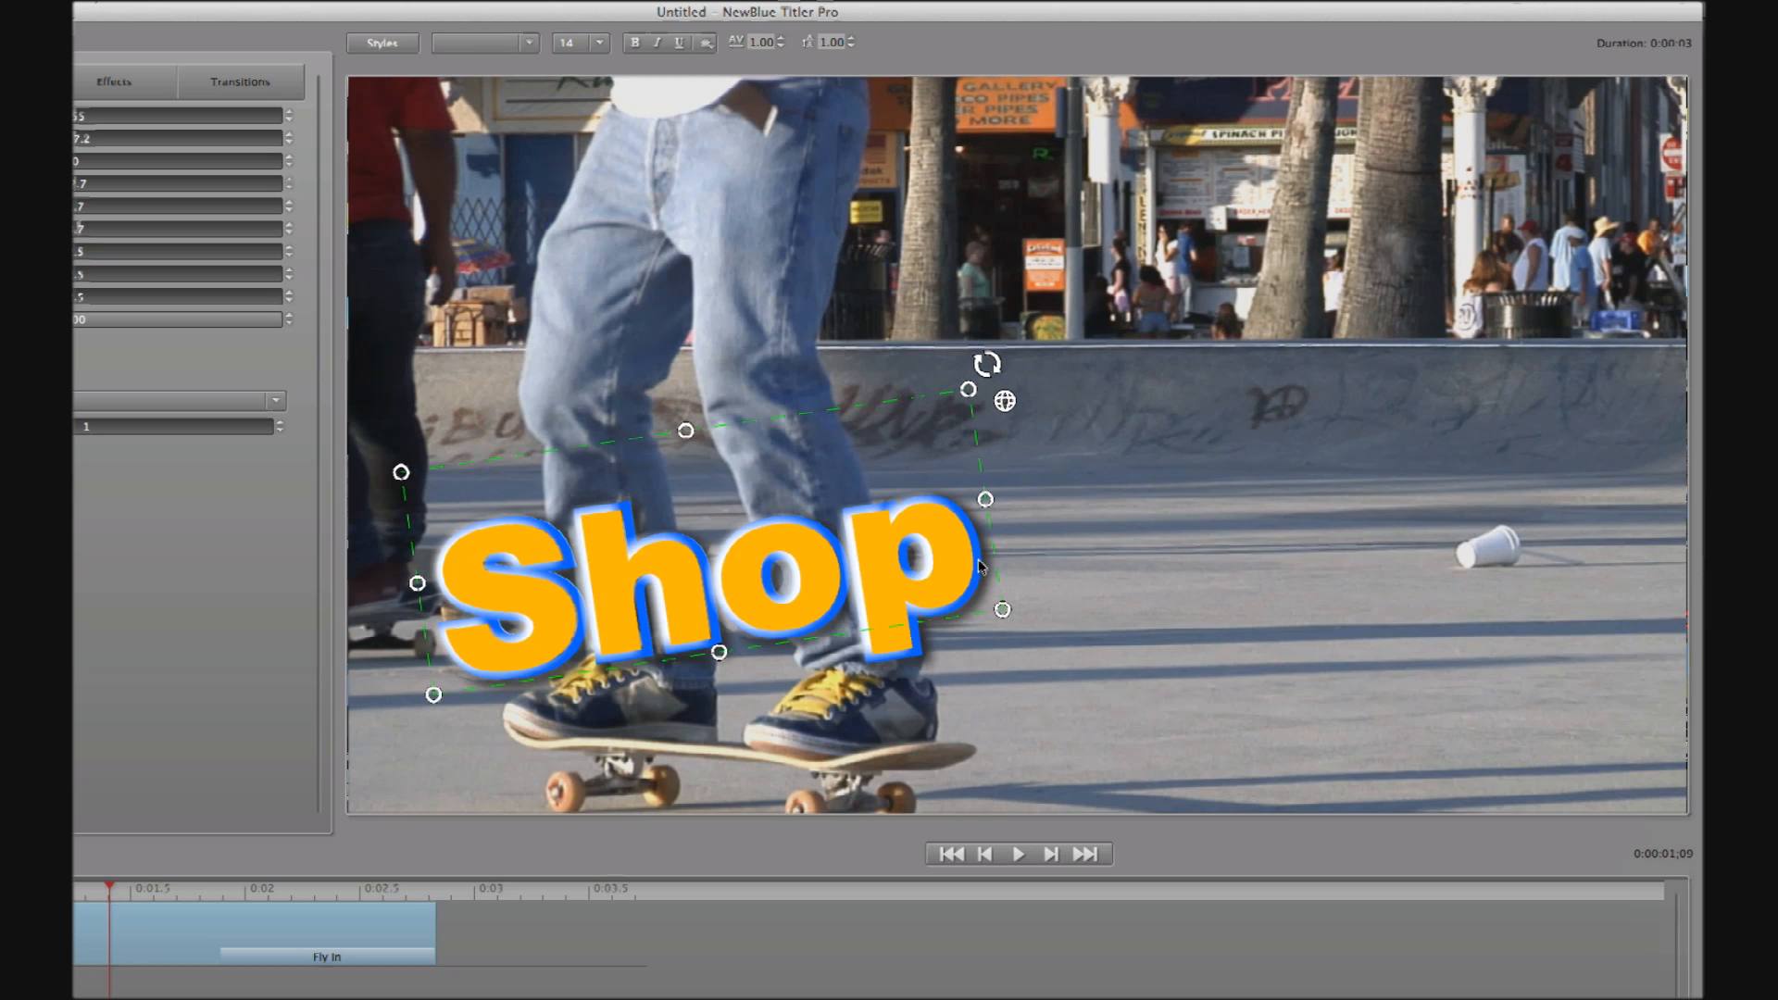
left_click(981, 563)
key("BackSpace")
key("BackSpace")
key("BackSpace")
type("kate")
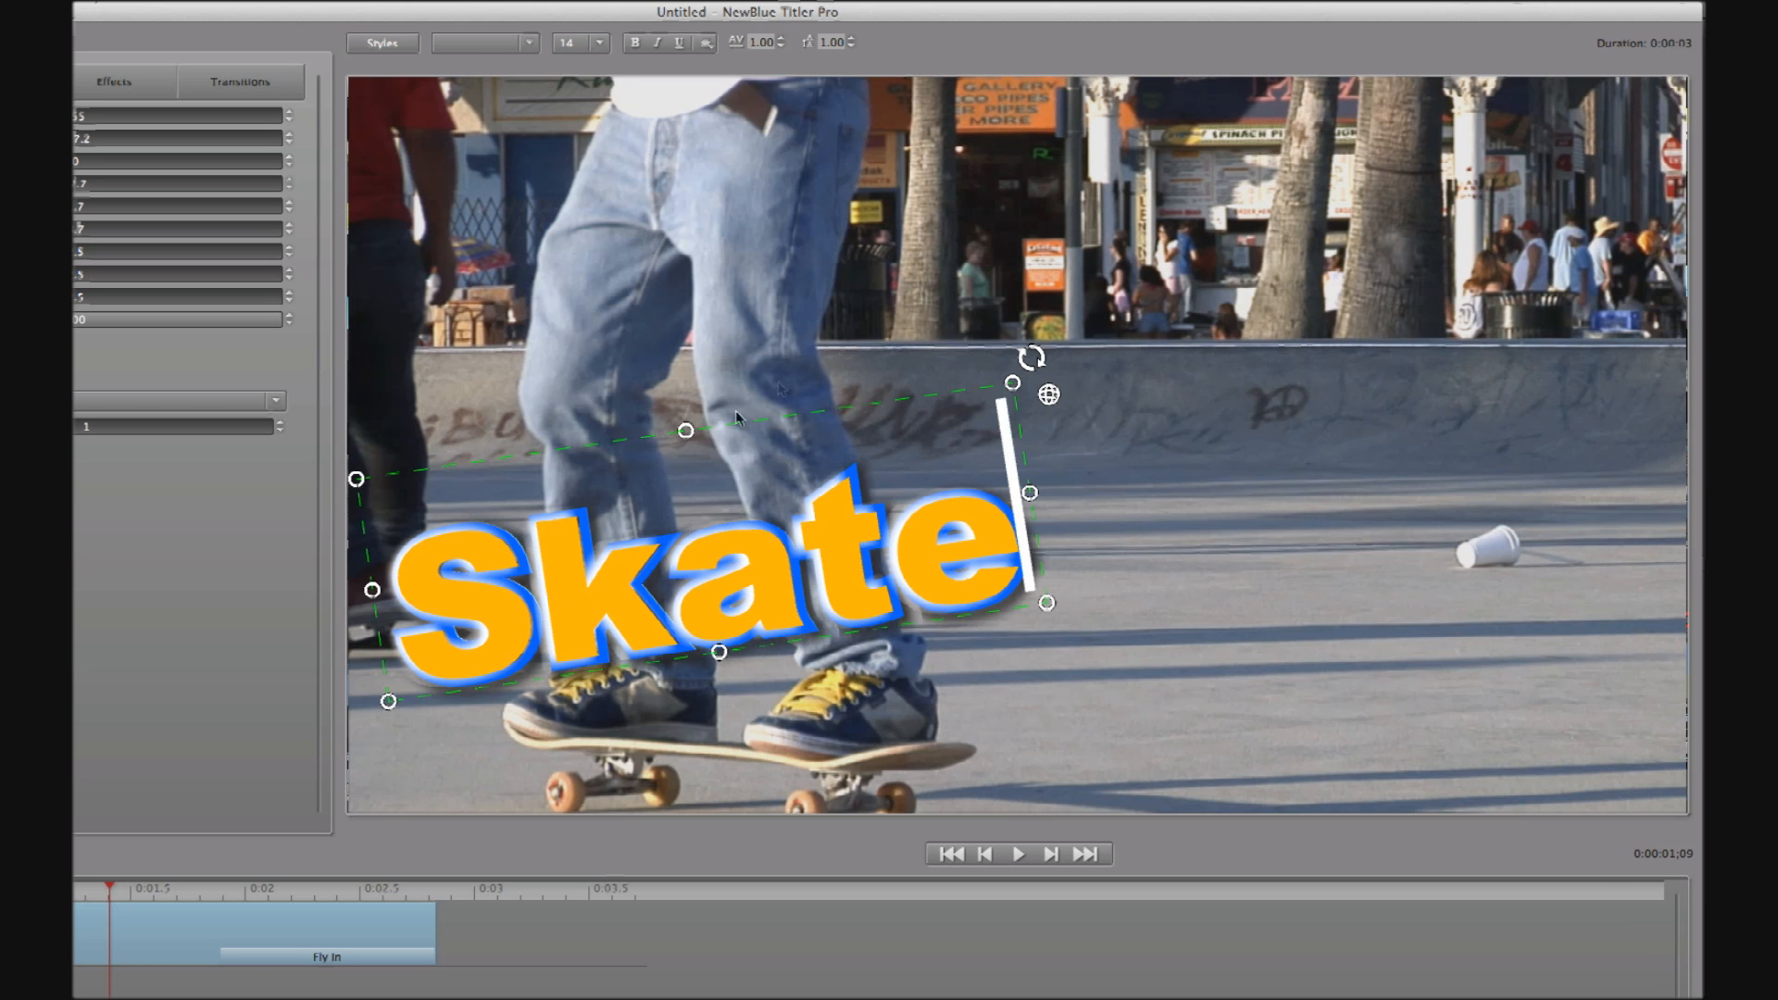
Move the Skate title to the upper right of the frame and apply a different preset from the library's Styles
left_click_drag(389, 482, 969, 176)
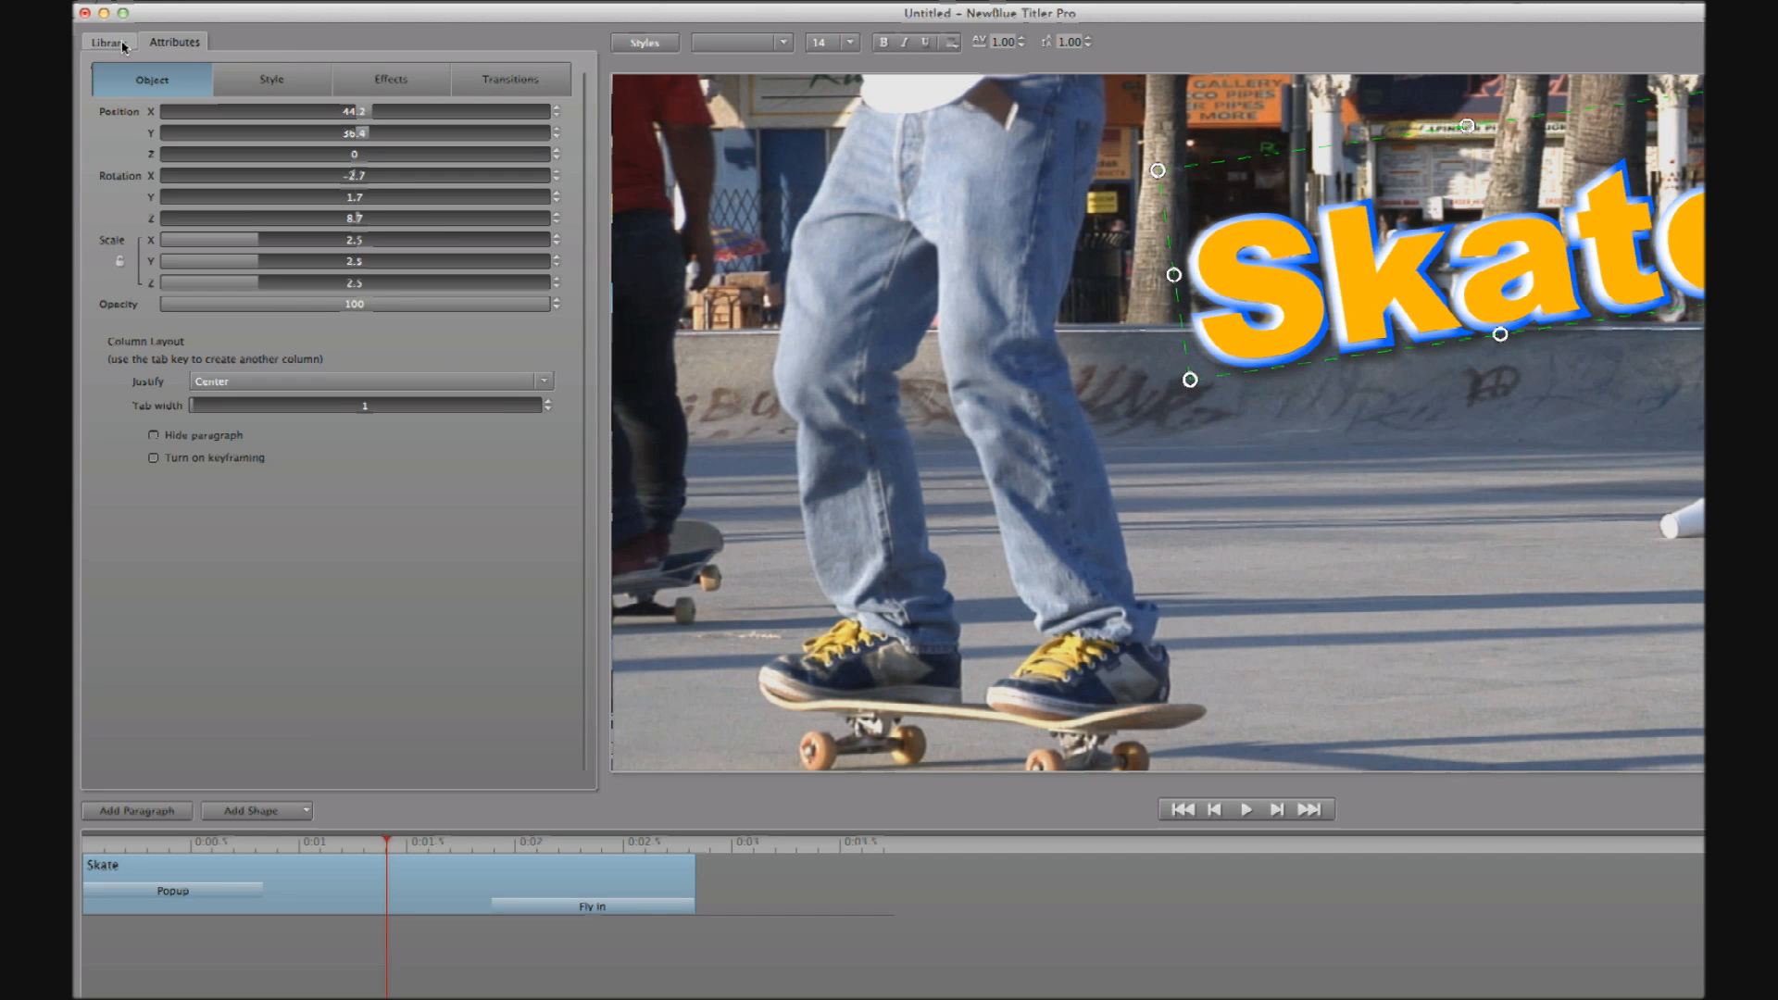
left_click(110, 43)
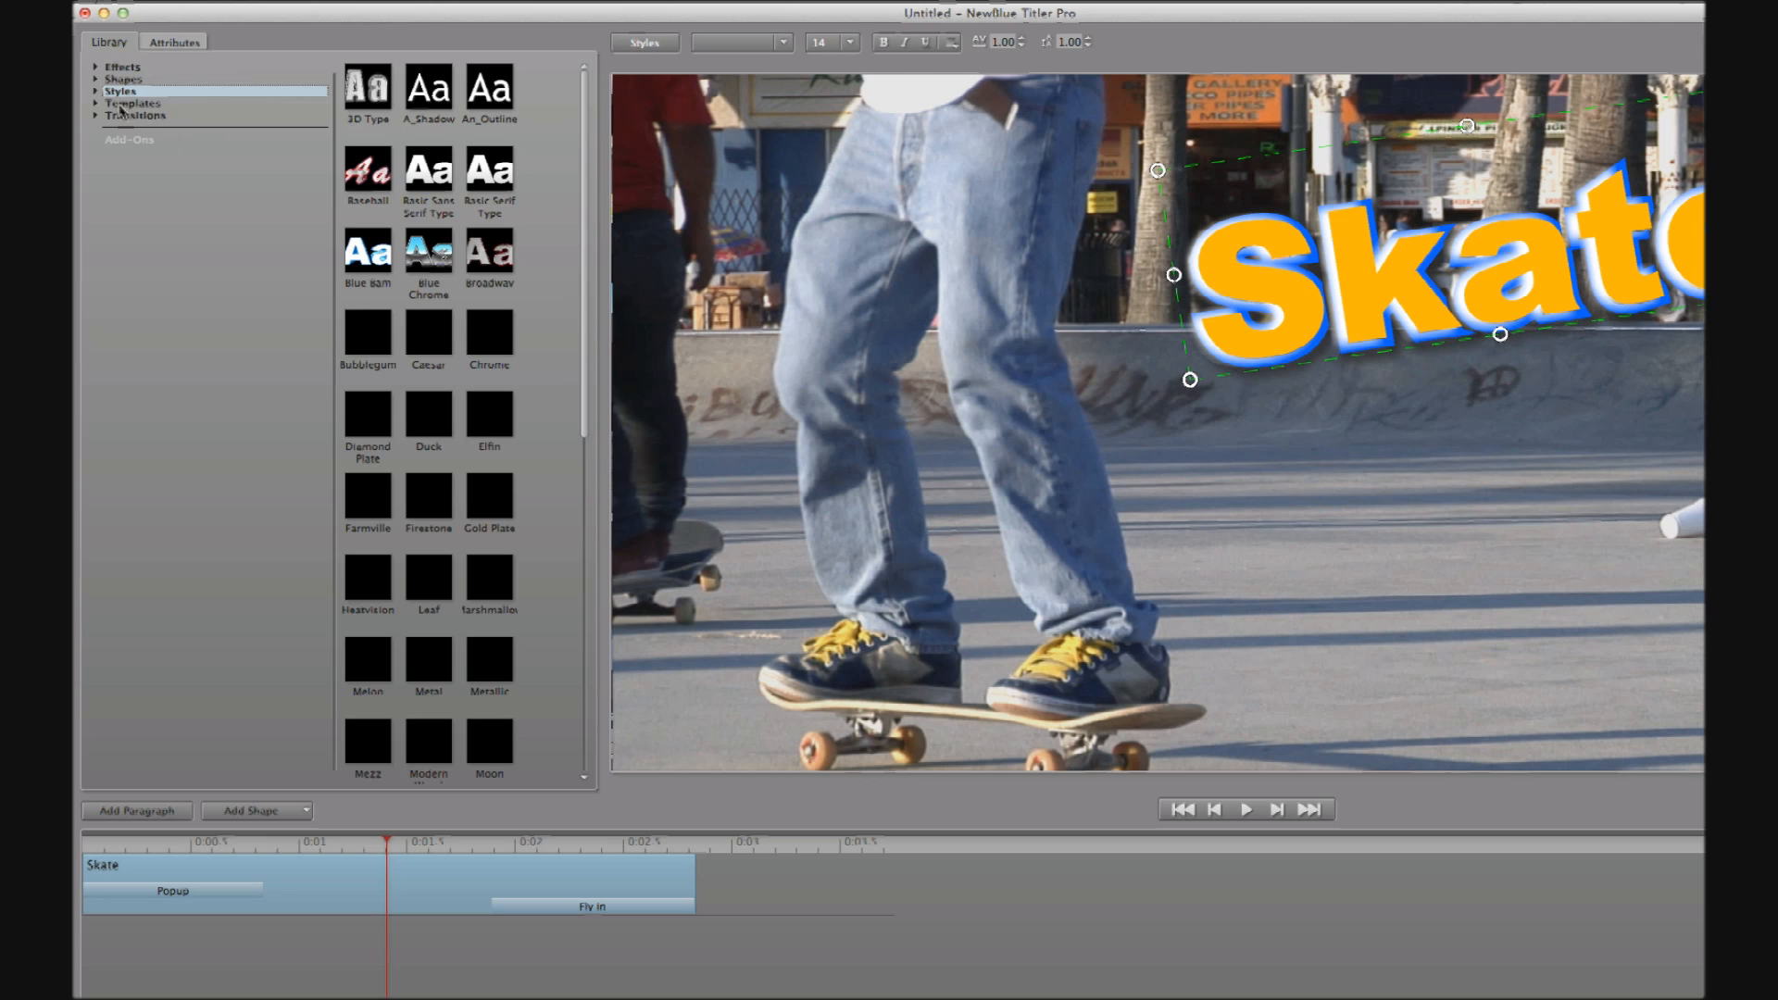
left_click(96, 92)
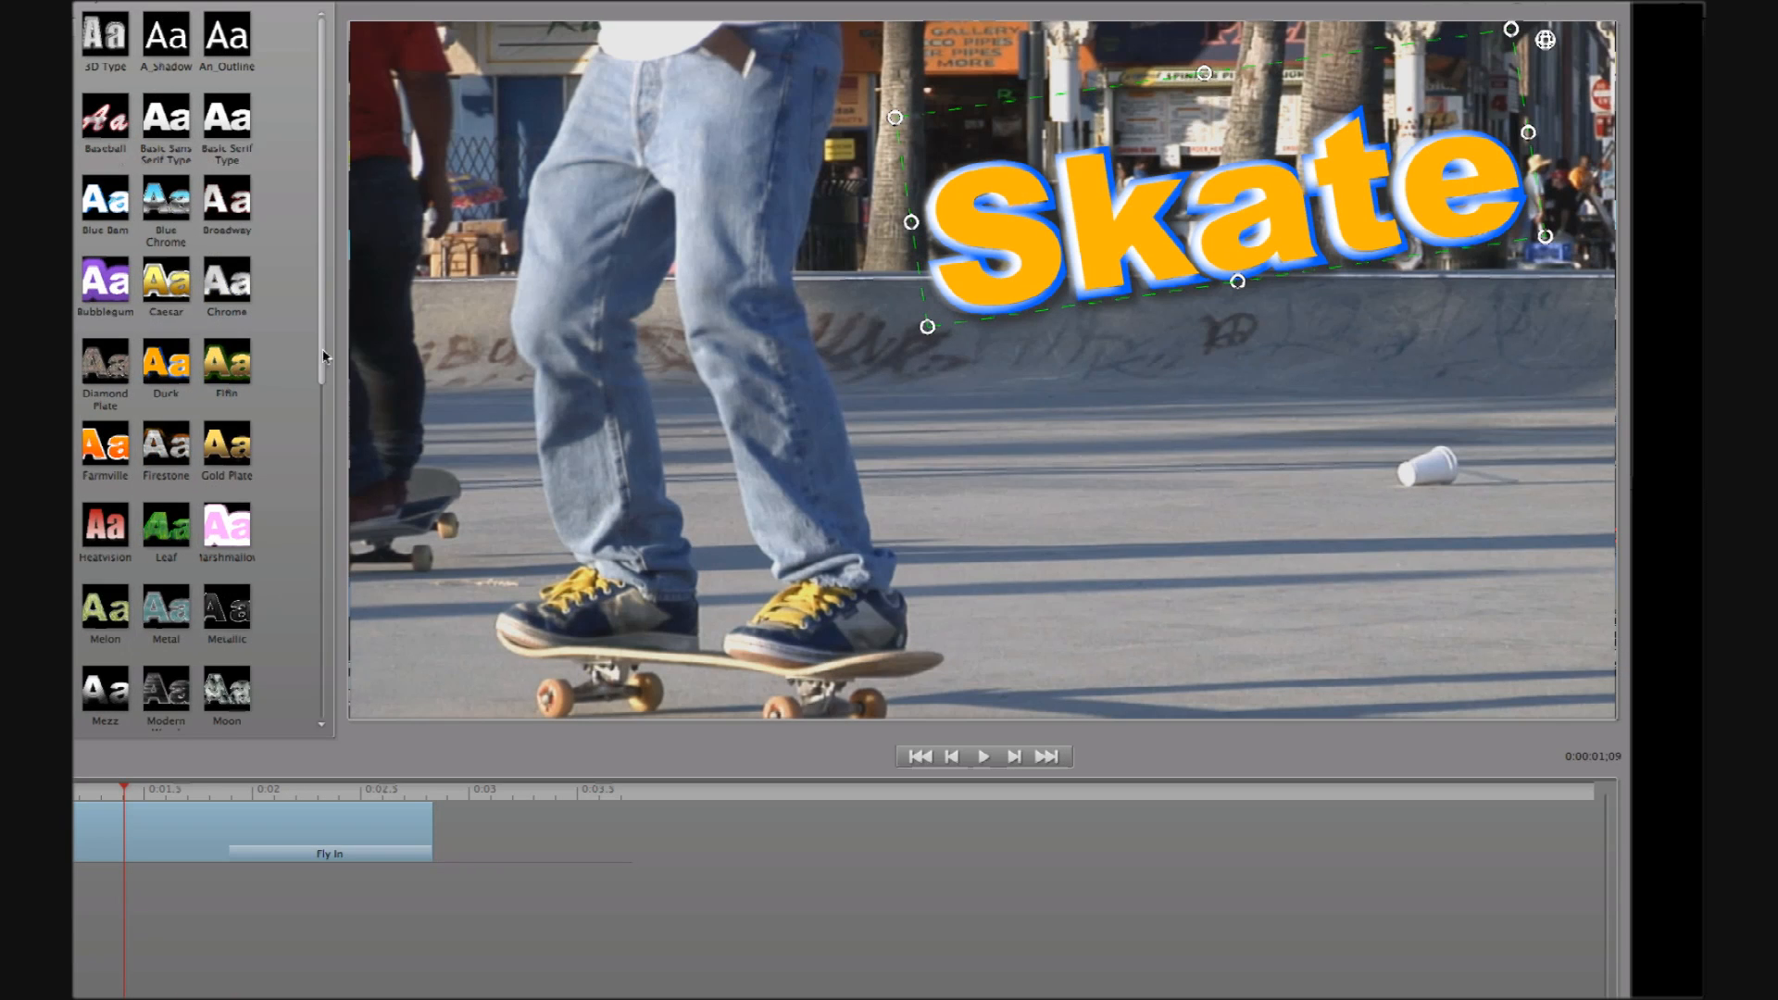
left_click_drag(587, 410, 587, 712)
left_click_drag(324, 659, 324, 700)
left_click(113, 612)
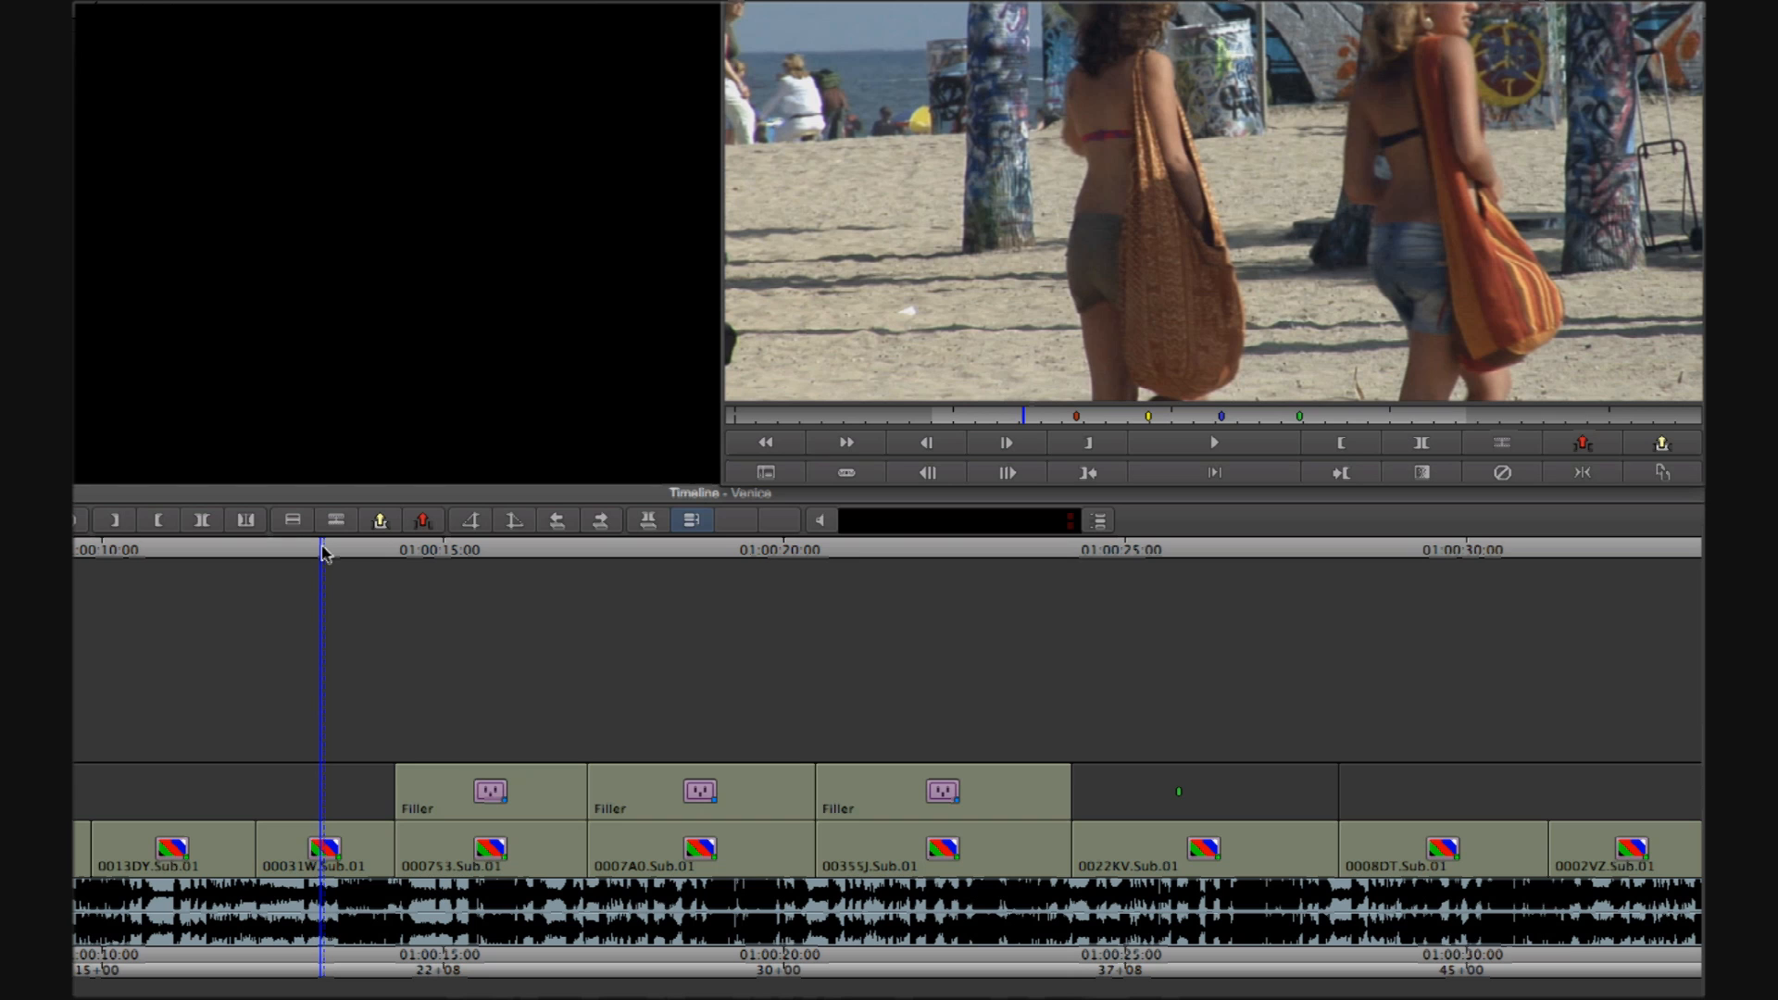
Mark a range from the 00031W.Sub.01 clip to 01:00:24:22, spanning the three titles, and render the effects inside it
key("i")
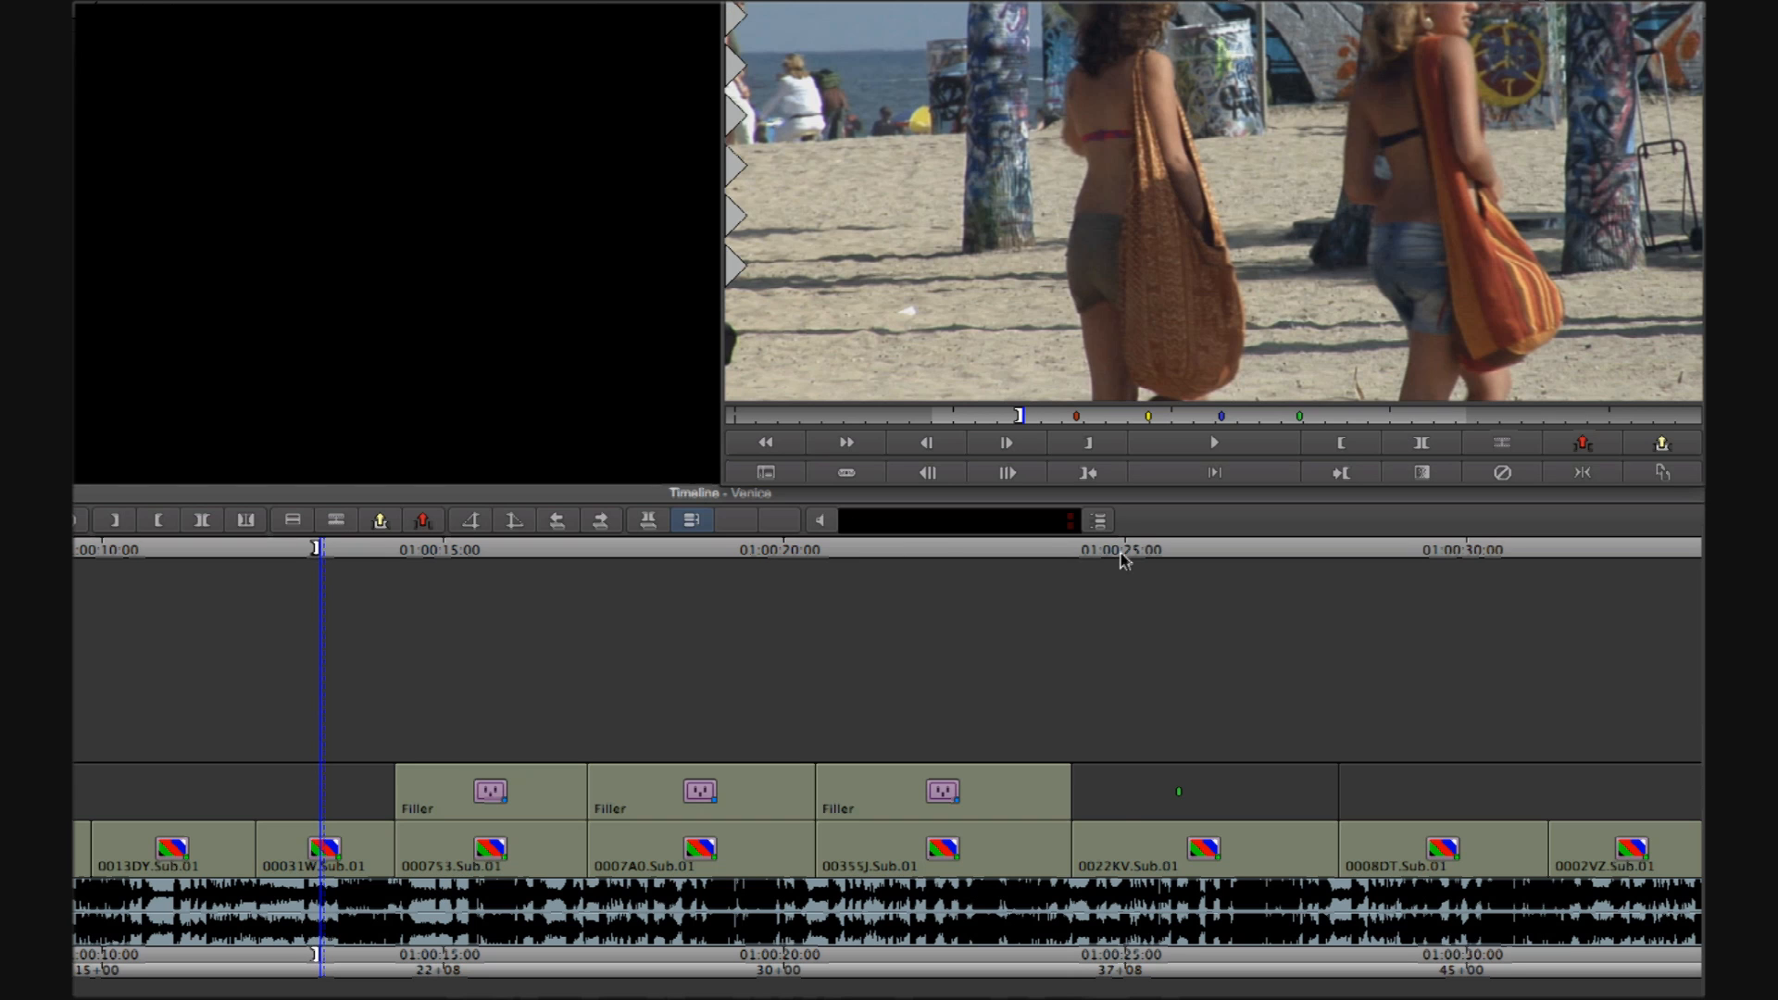
left_click(1123, 555)
key("o")
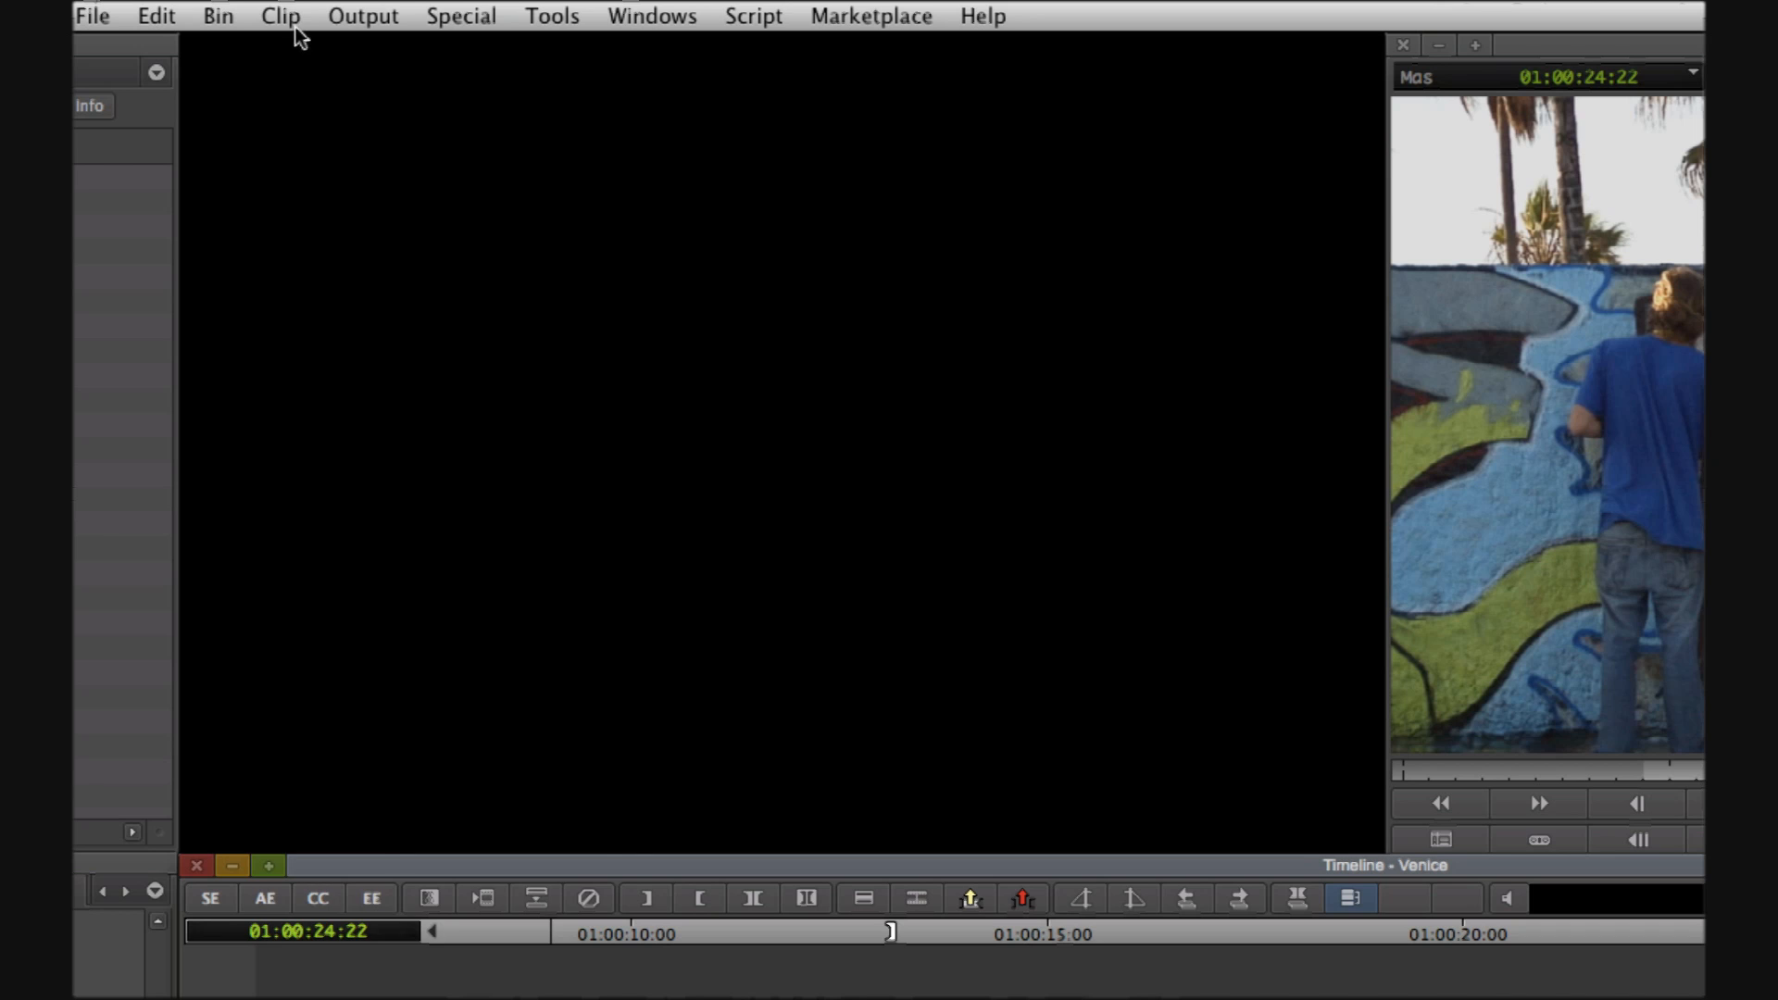
left_click(295, 22)
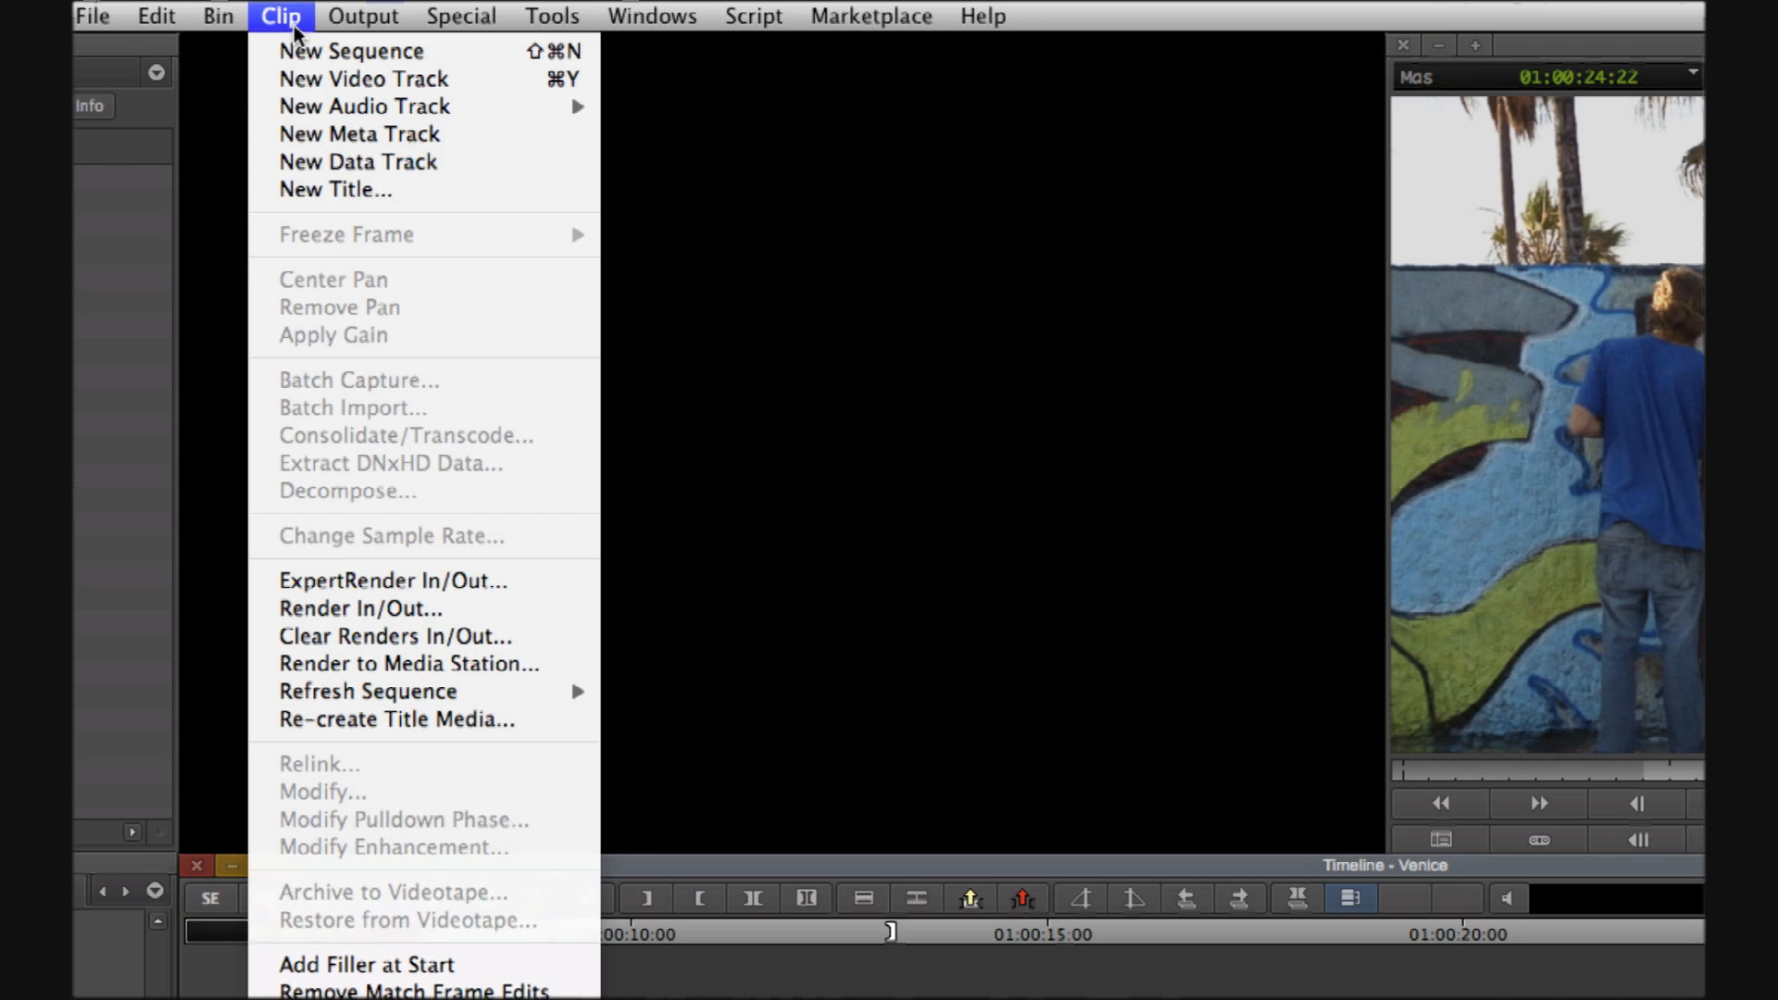
left_click(545, 608)
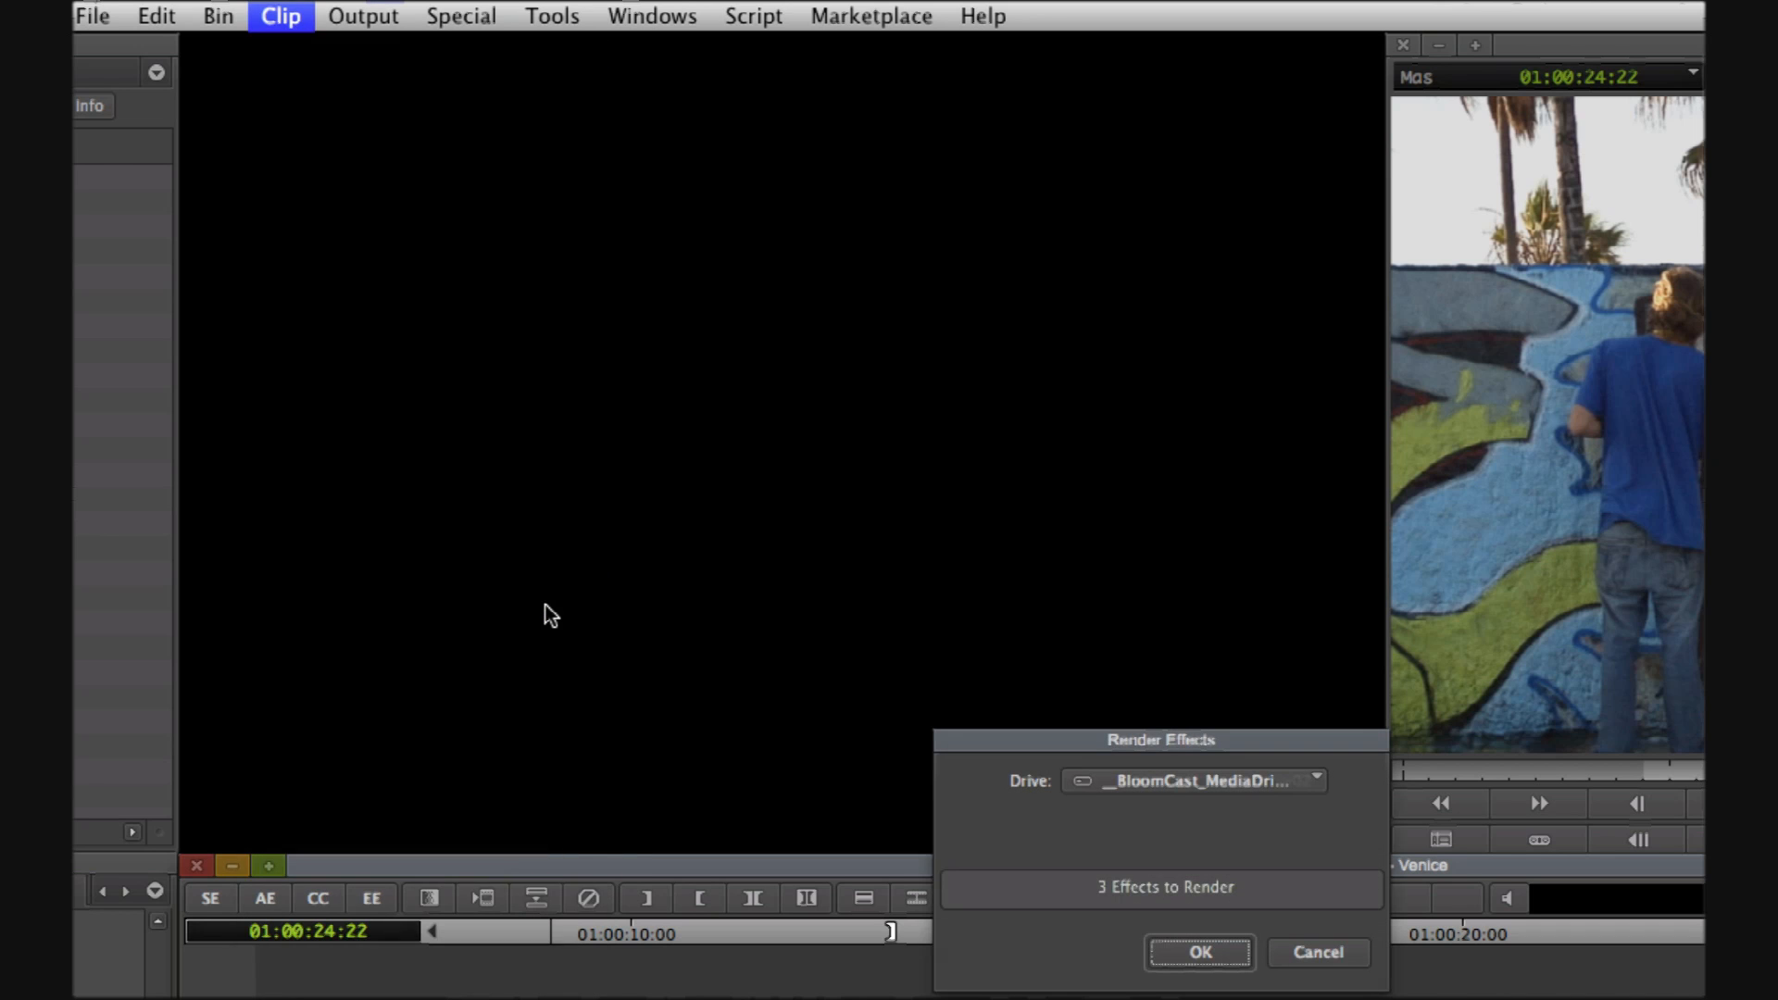
left_click(1243, 961)
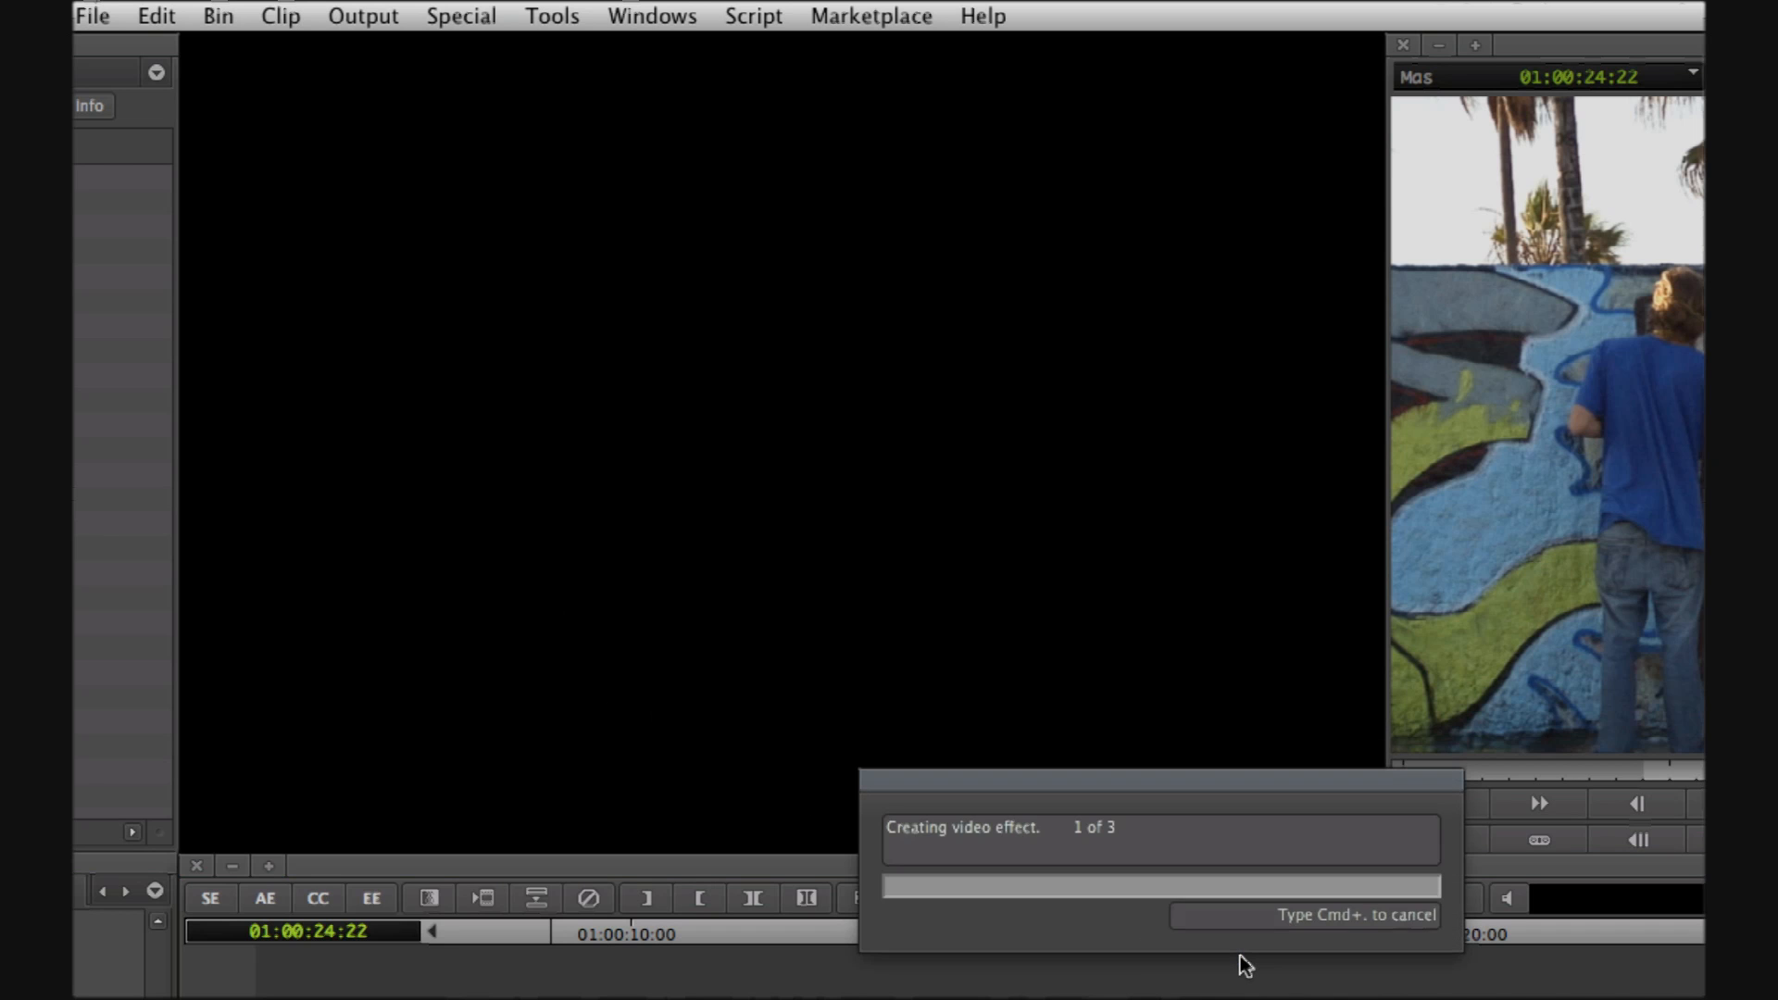